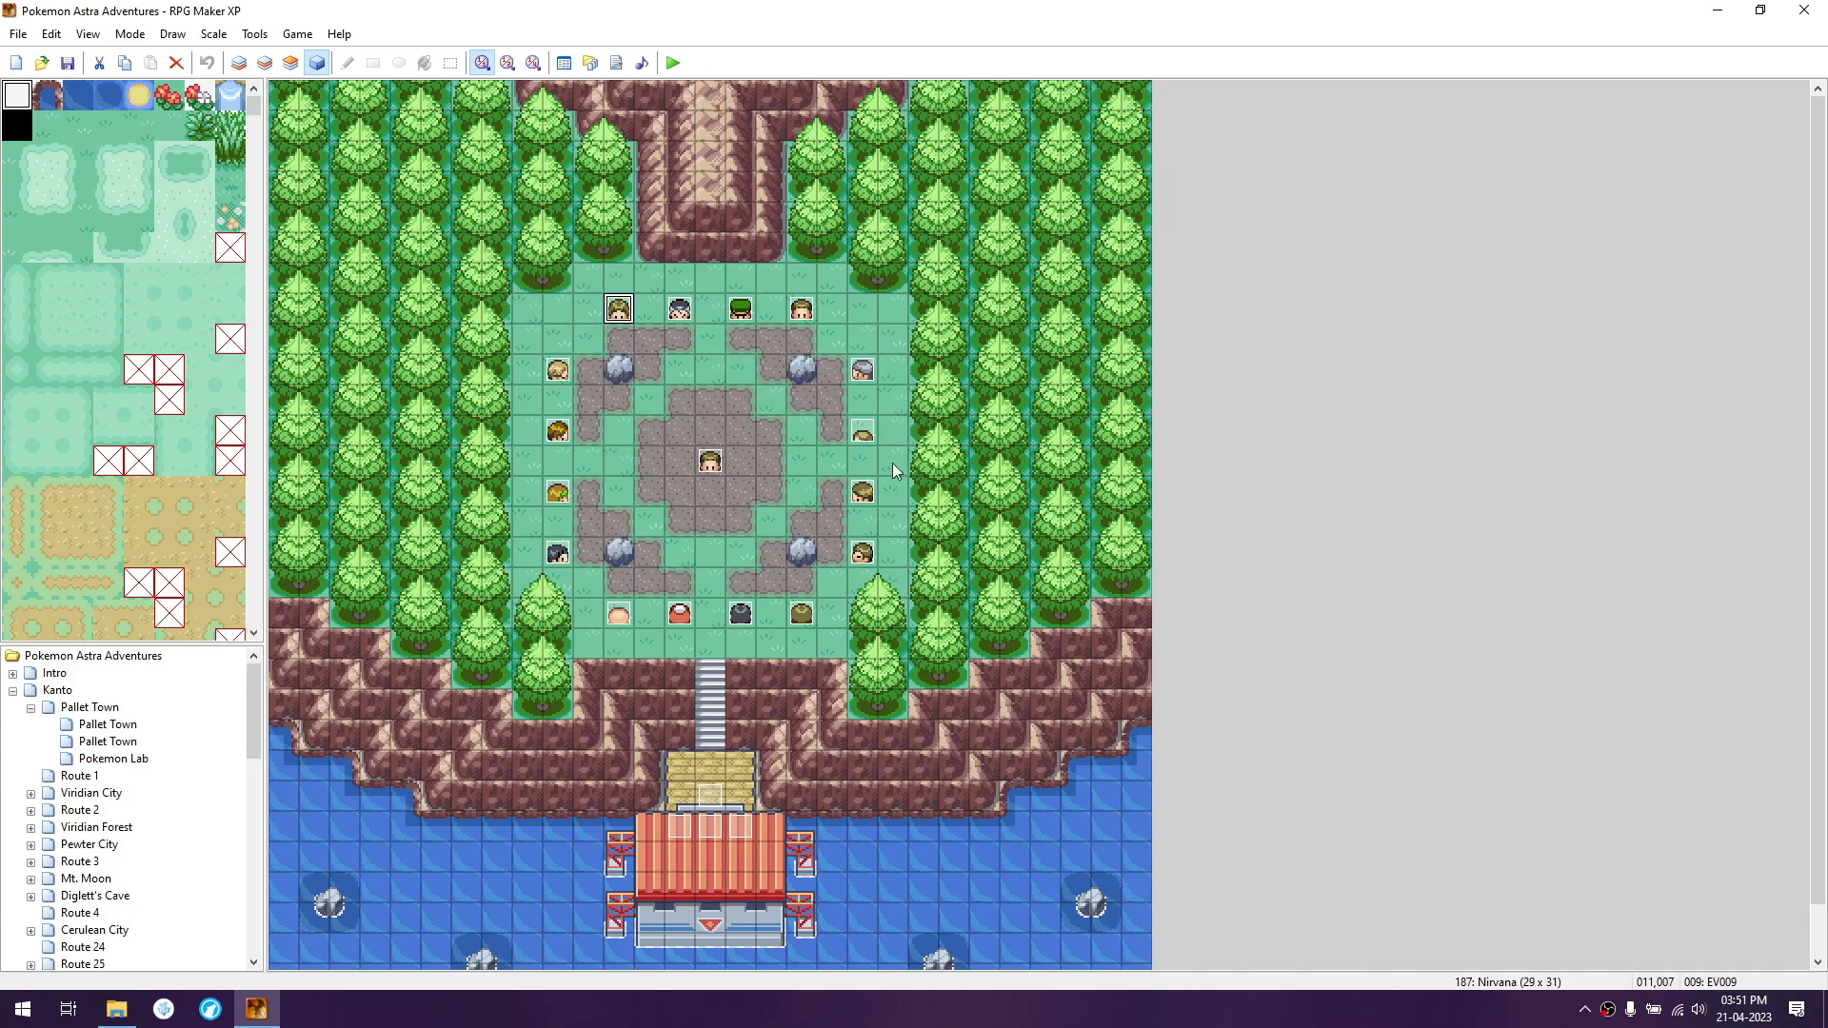
- Browse the project's map list, view the Route 23 and Route 21 maps, and return to the Nirvana map
click(594, 335)
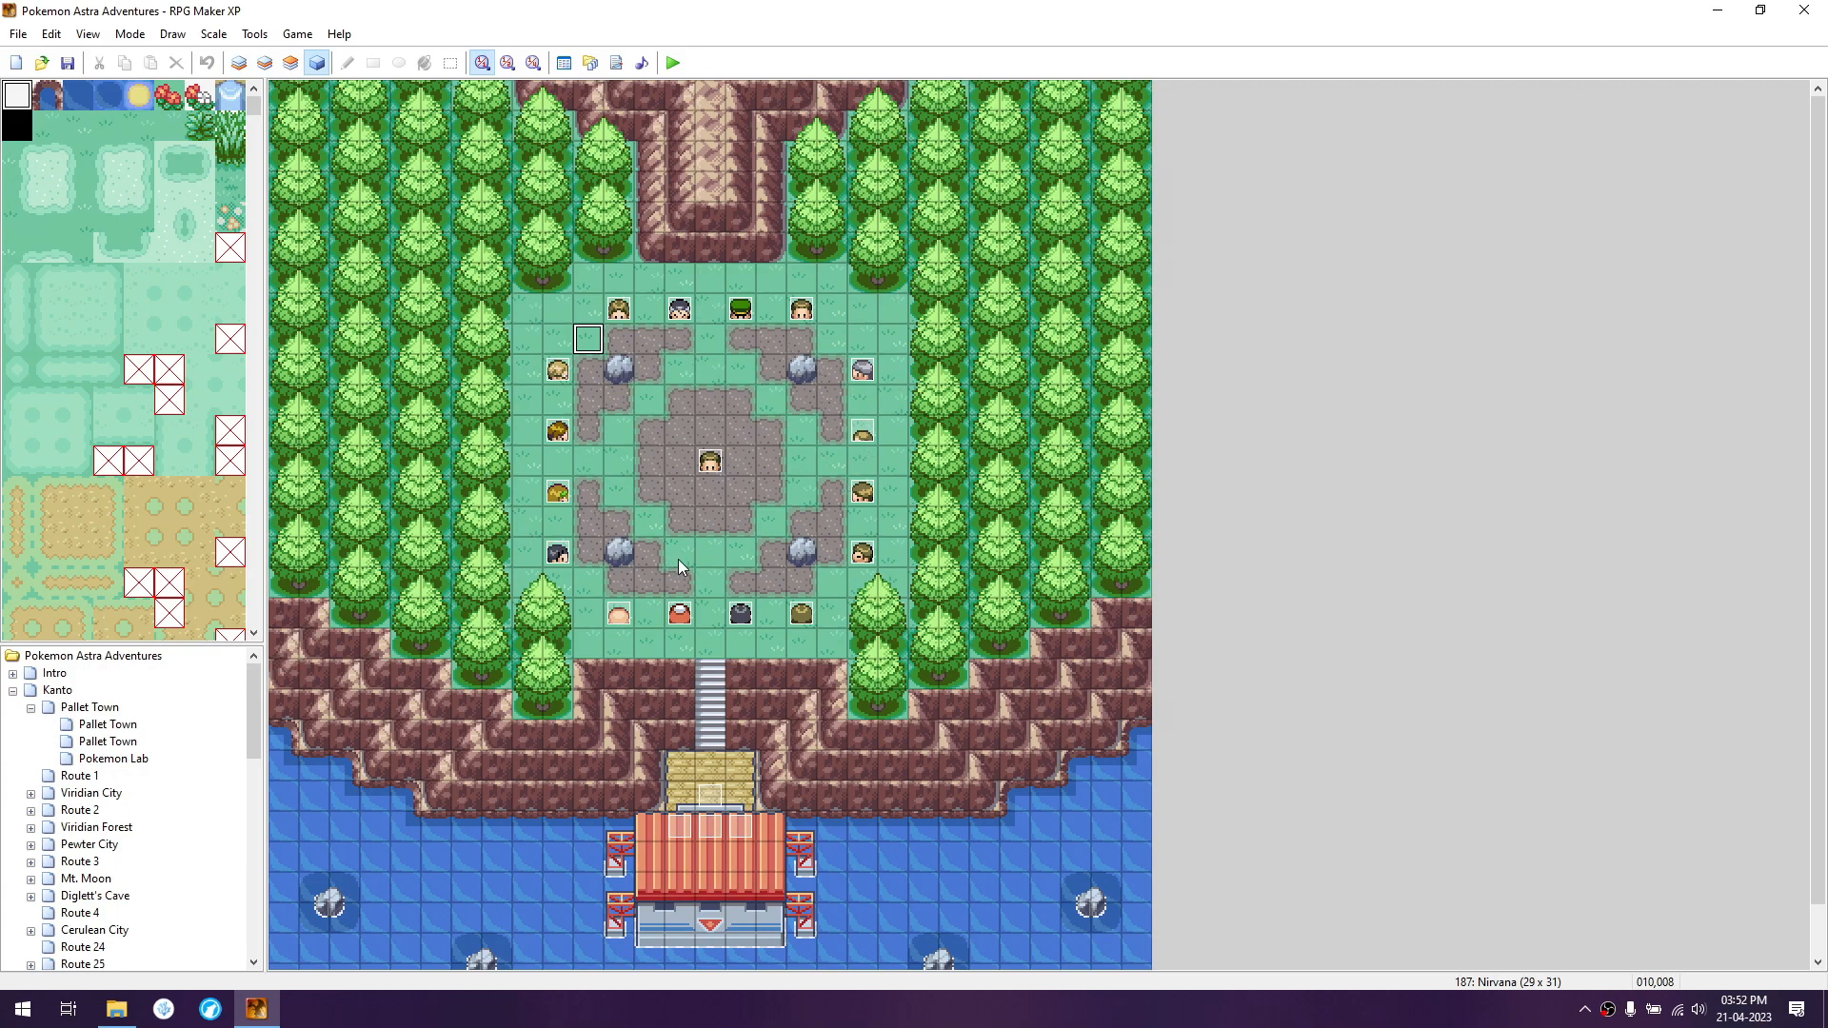
drag(253, 752, 249, 942)
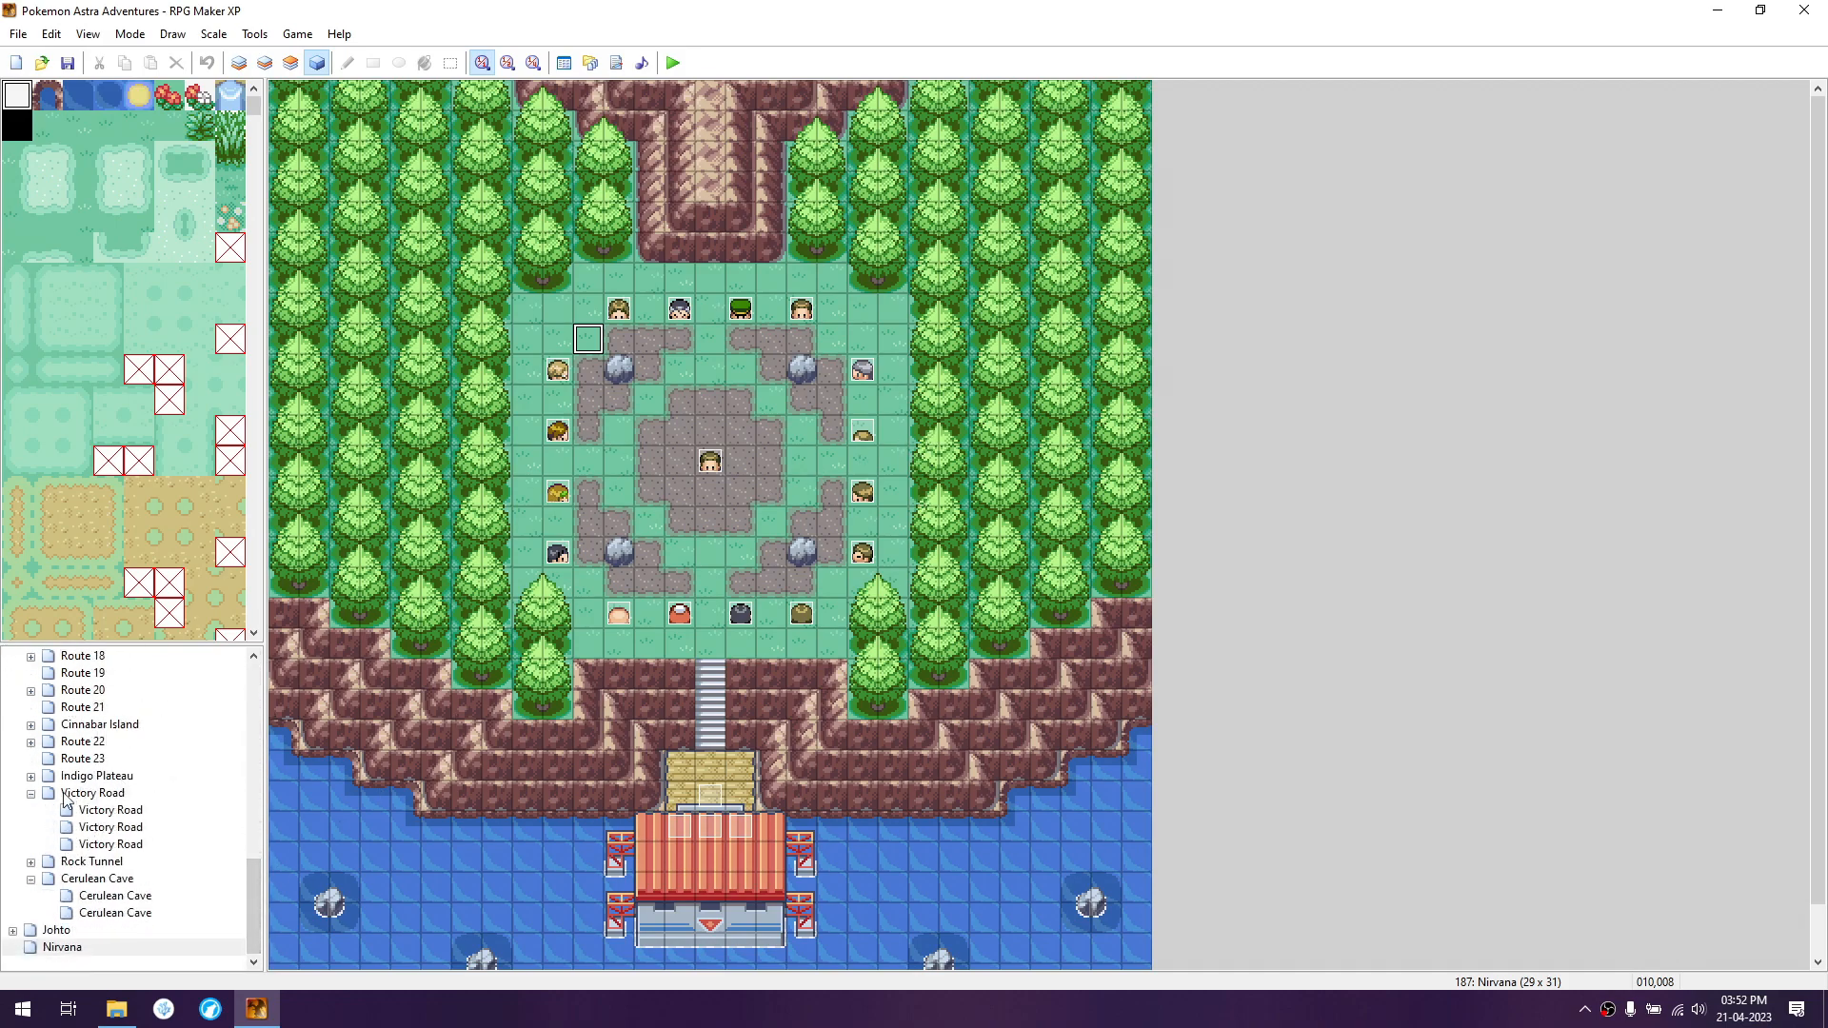
drag(251, 891, 124, 940)
click(54, 949)
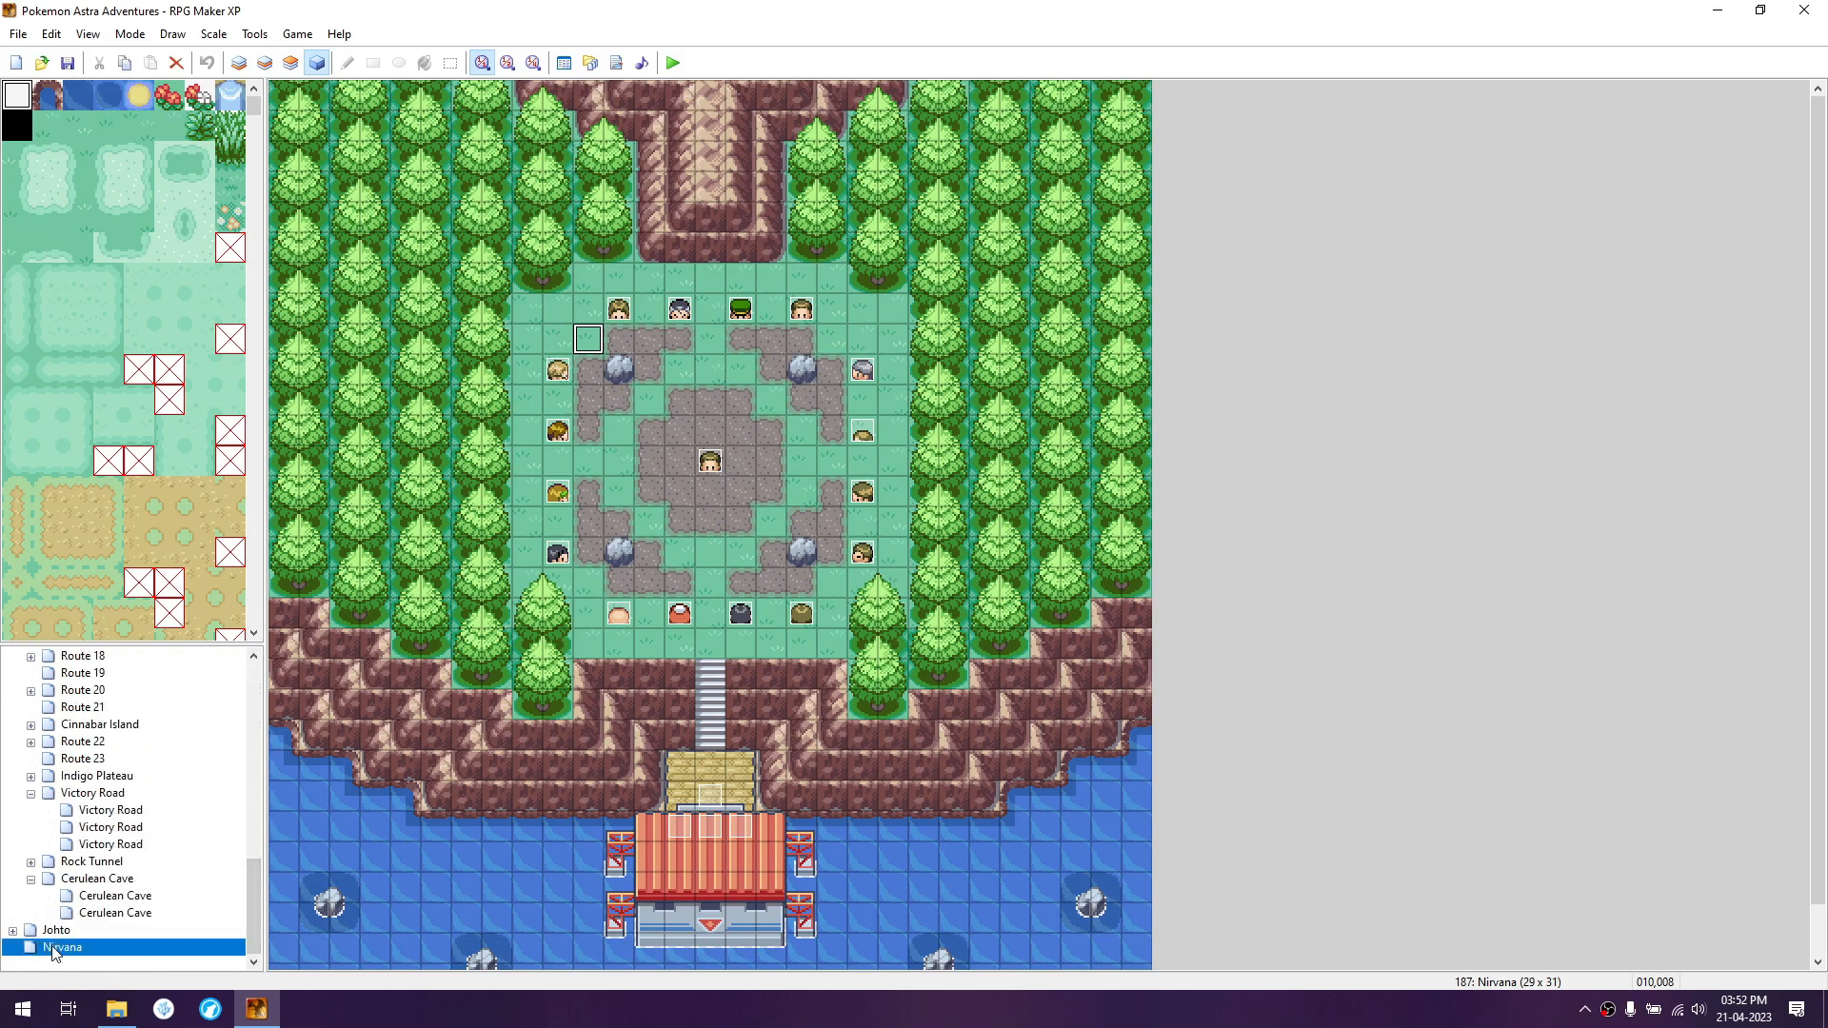
click(86, 762)
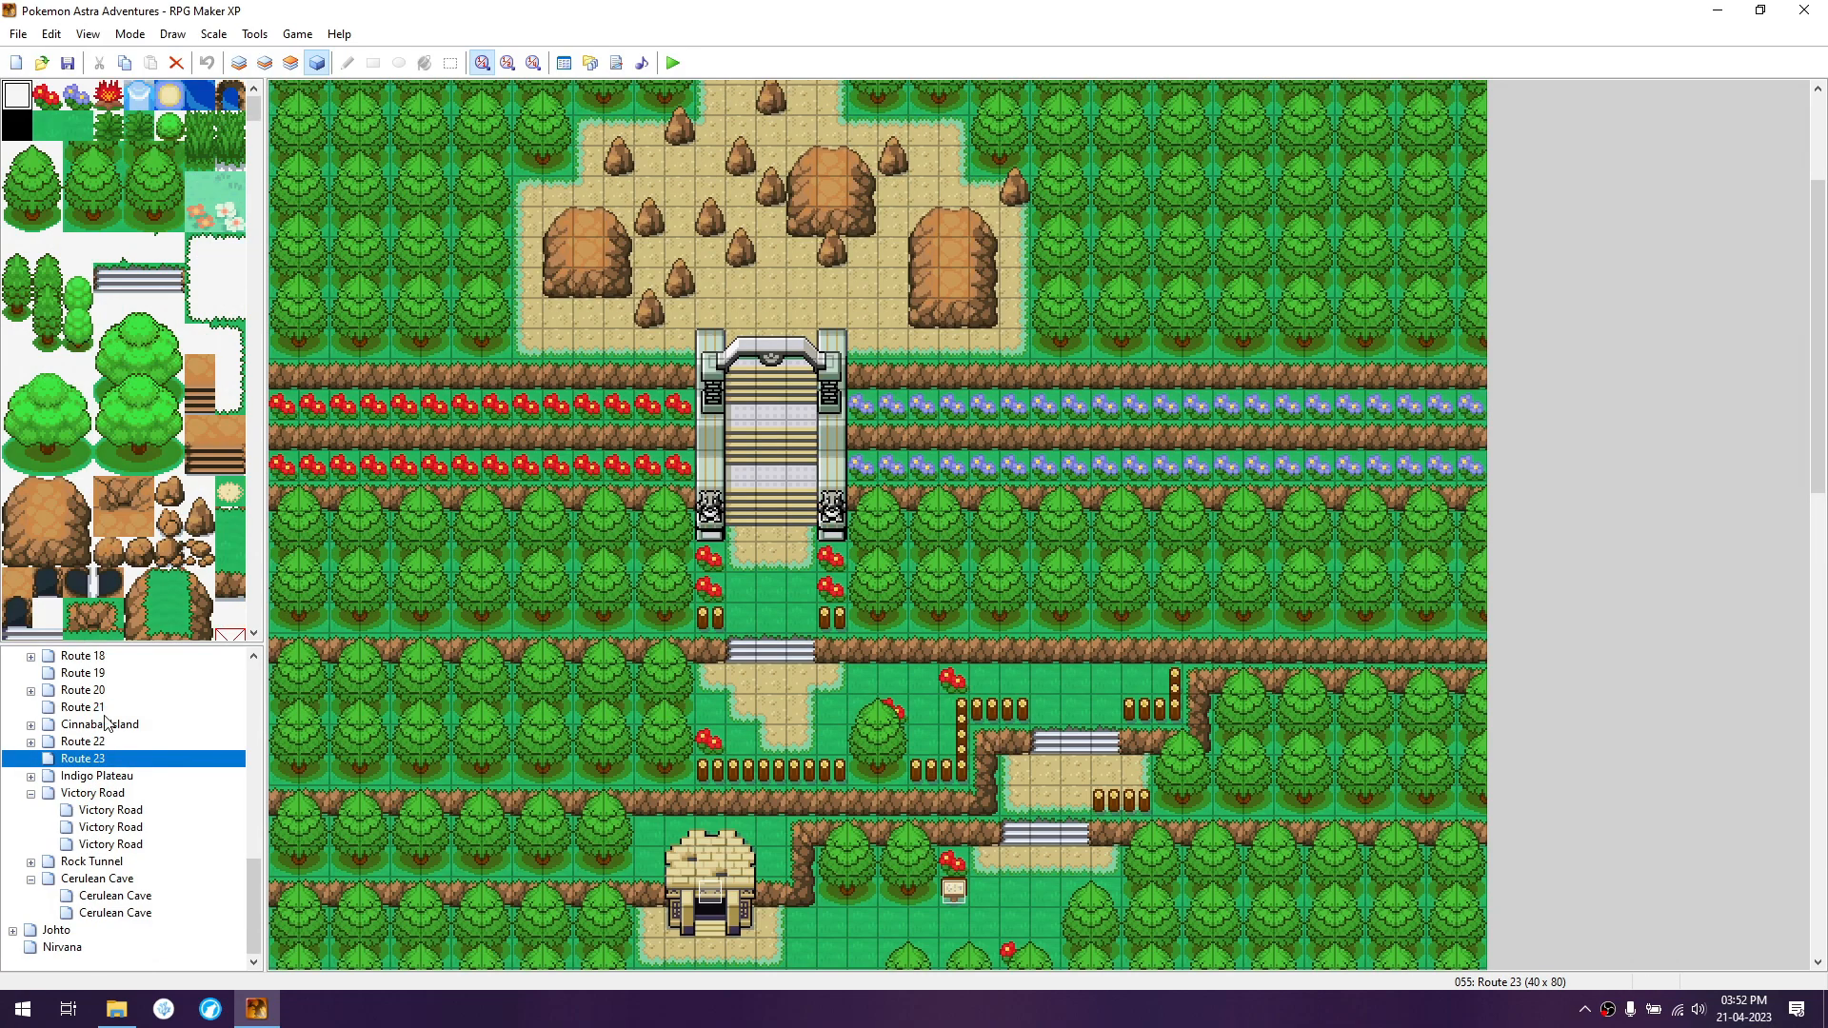
click(101, 710)
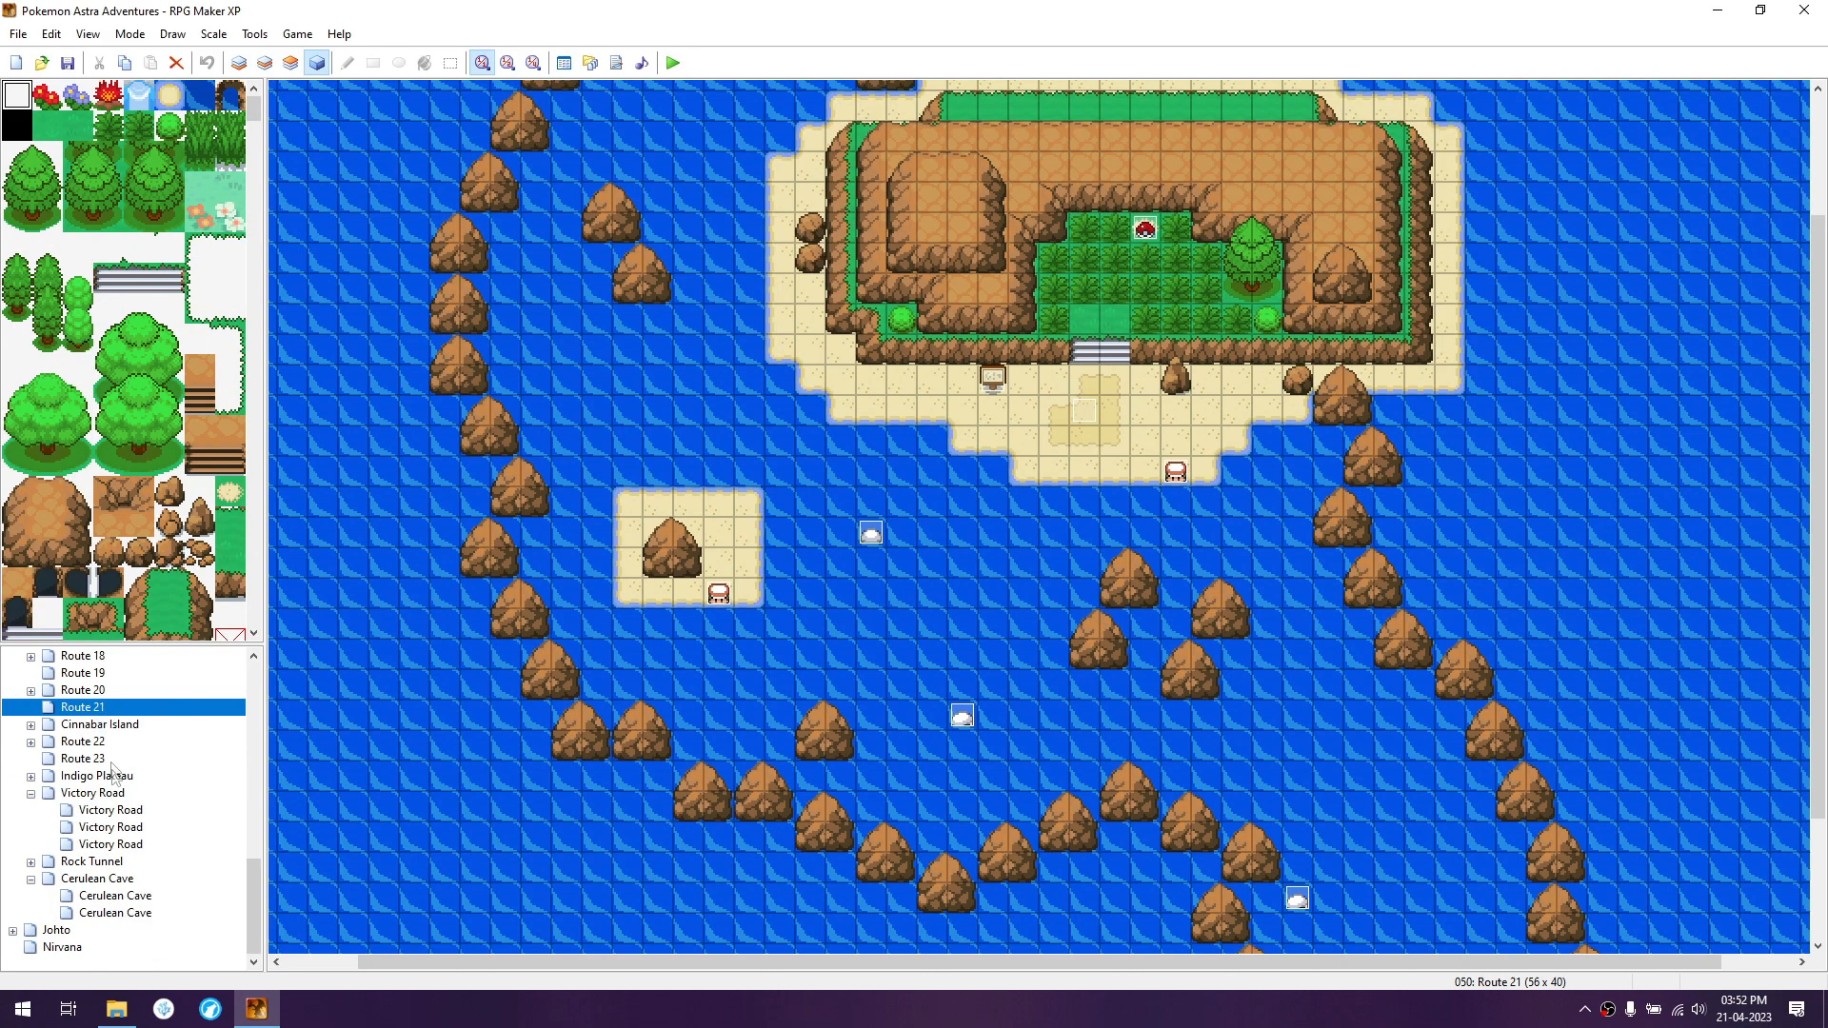
click(94, 950)
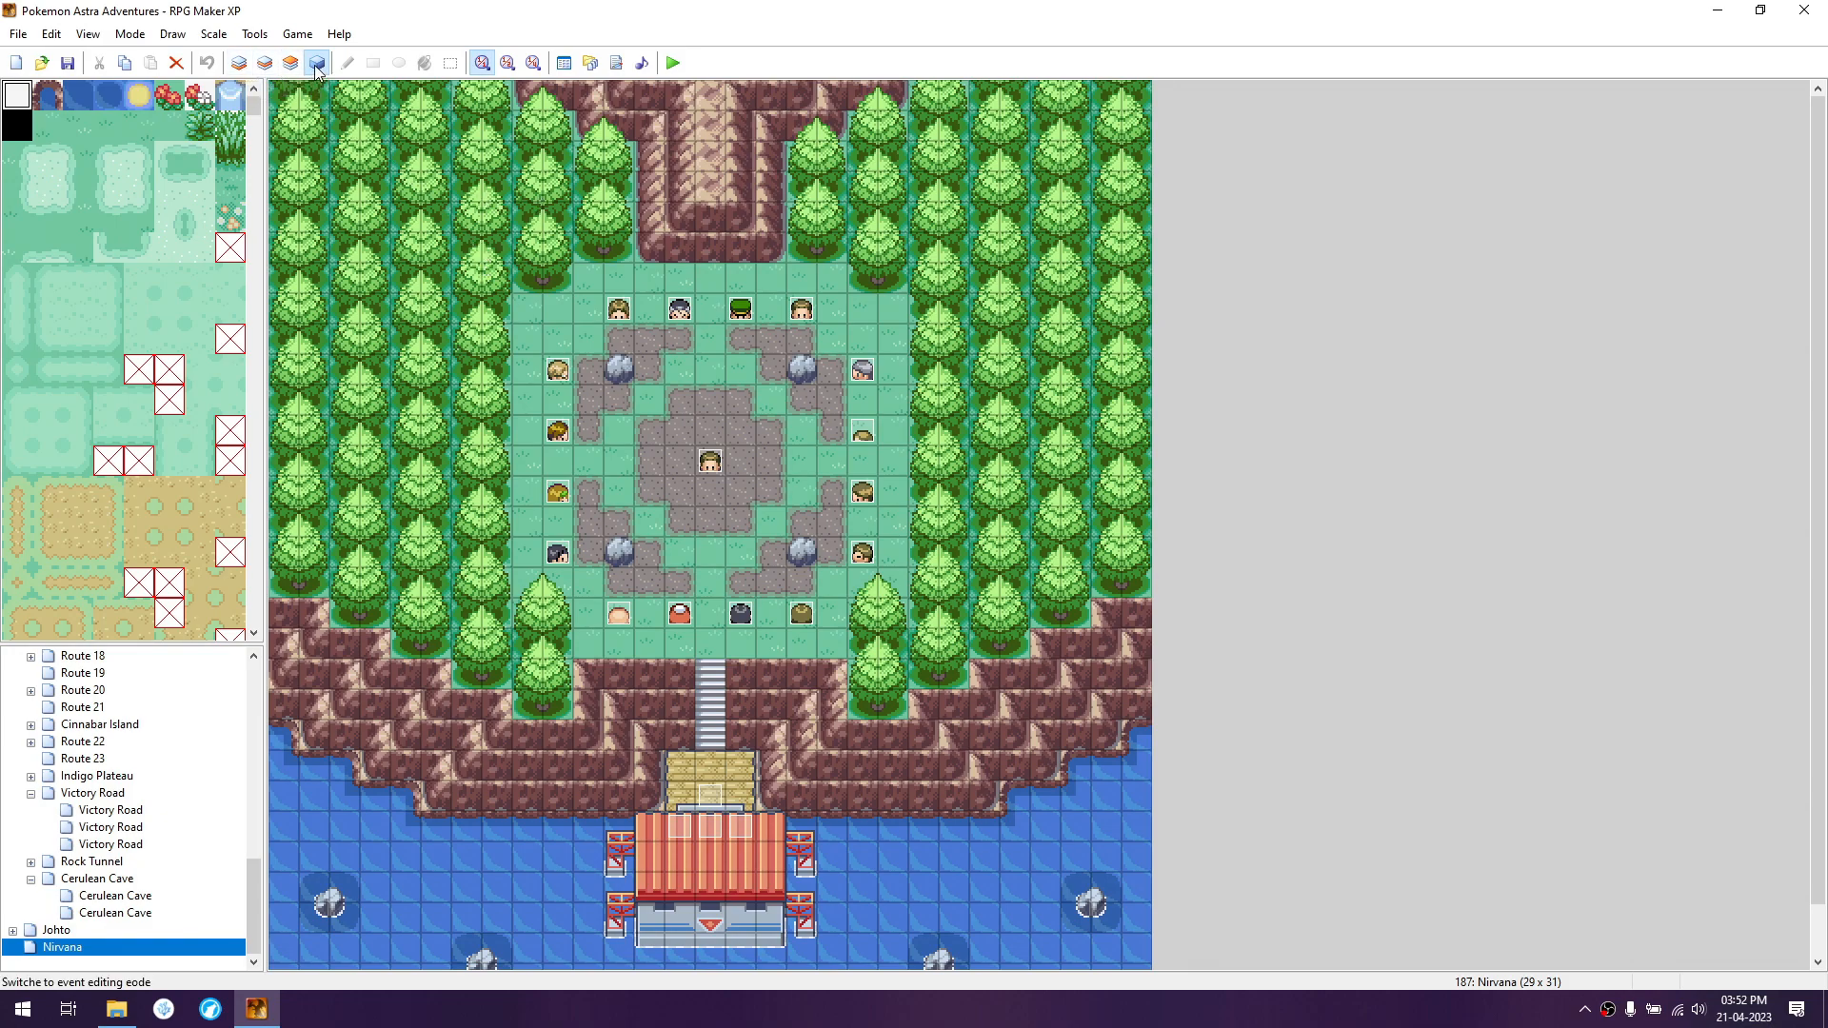
- View the Nirvana map's tile layers 1, 2 and 3 one by one, ending on layer 1
click(239, 62)
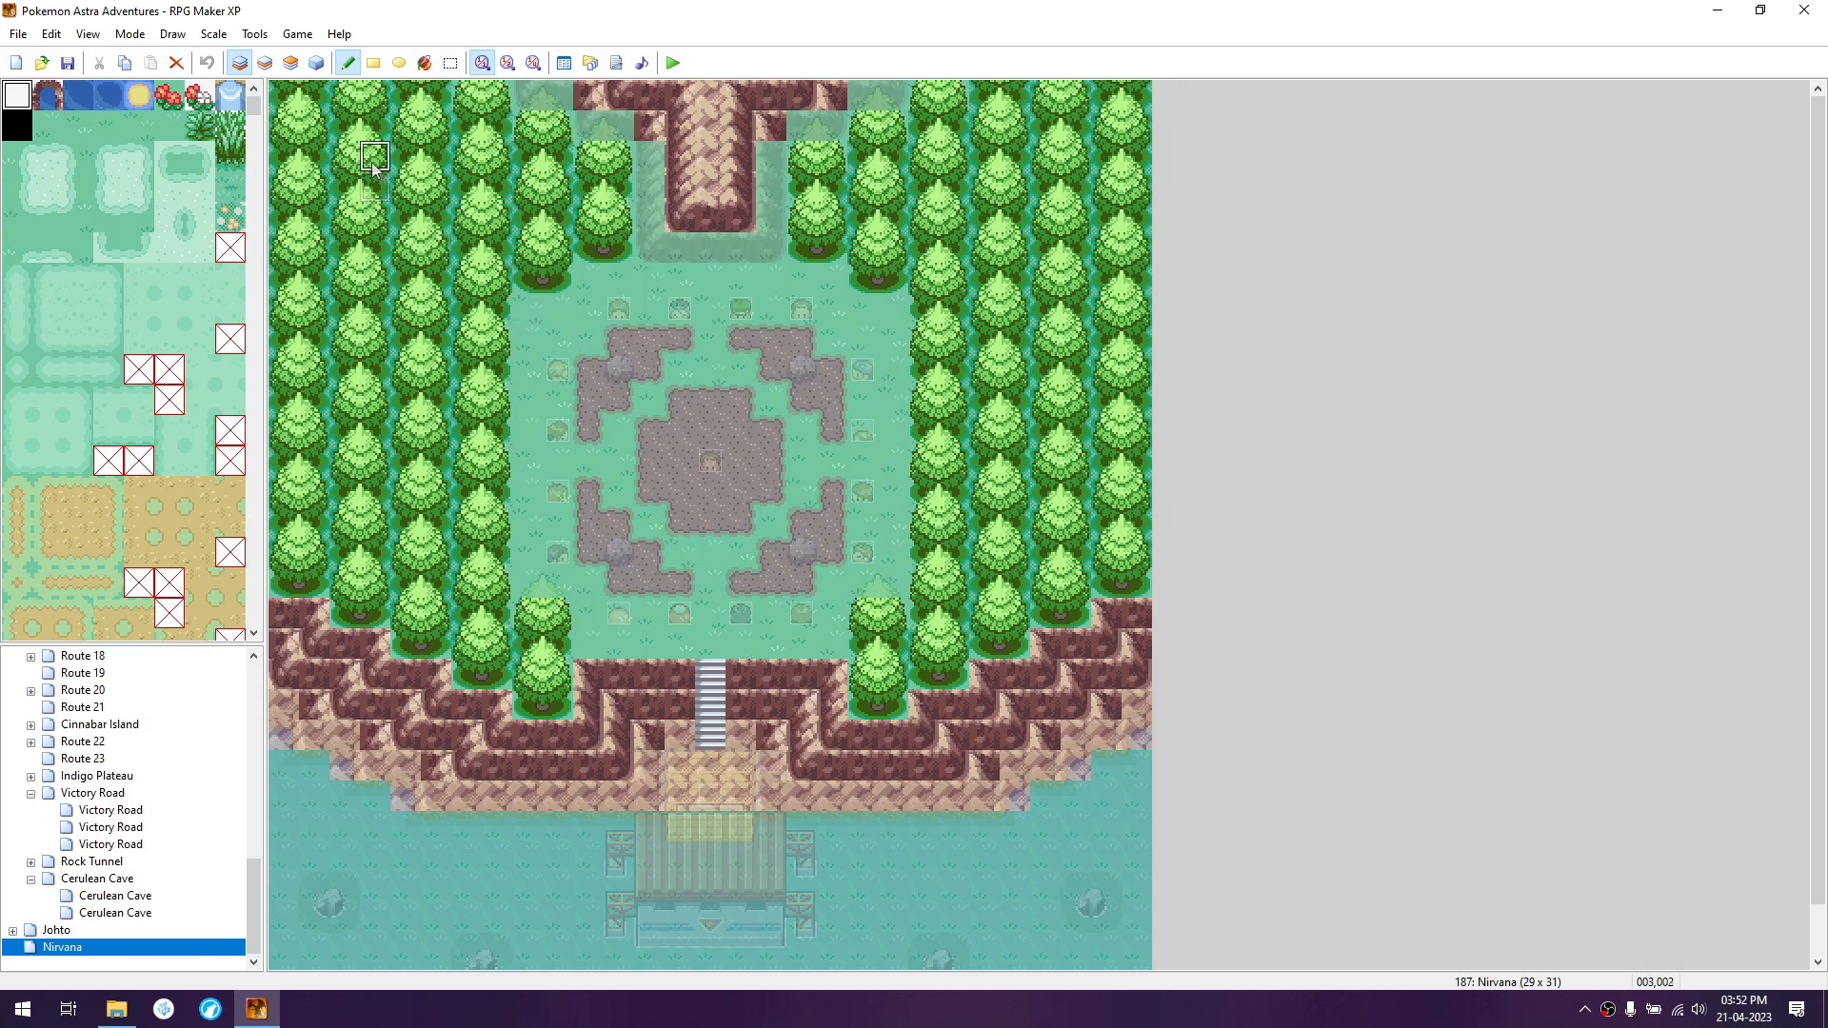
click(265, 64)
click(288, 64)
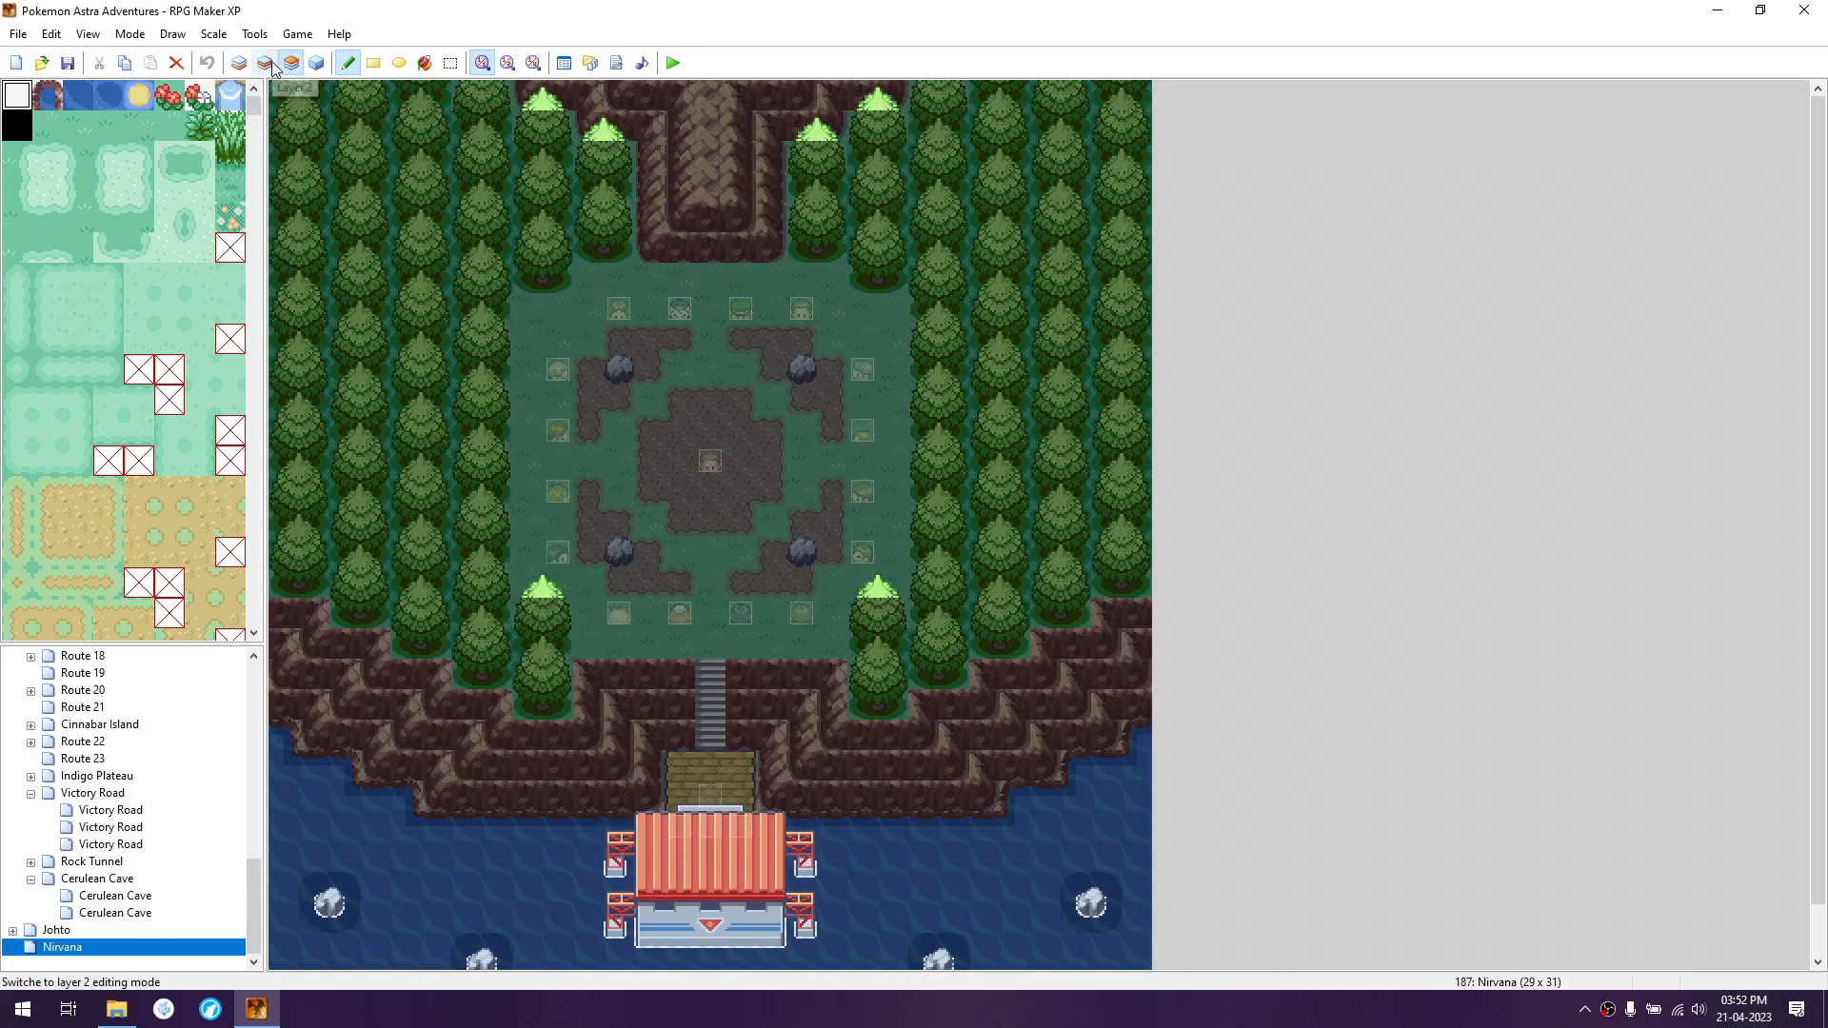
click(264, 64)
click(239, 64)
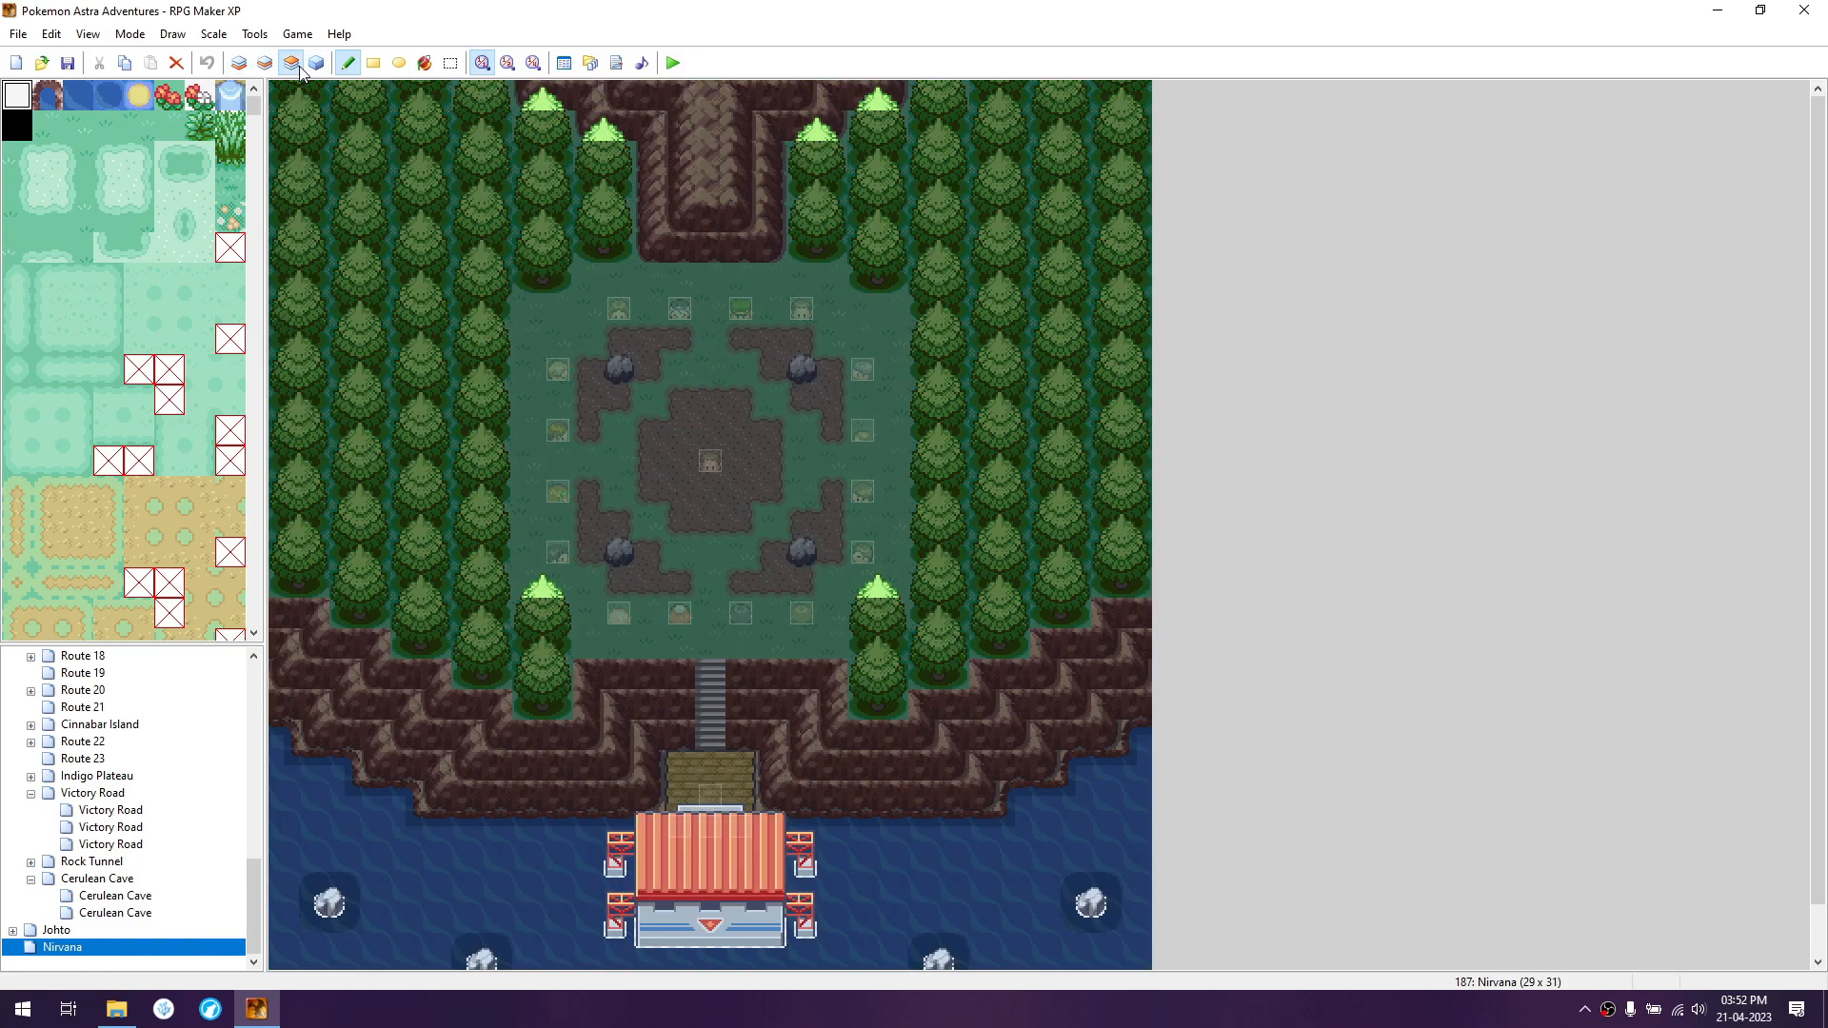
click(284, 64)
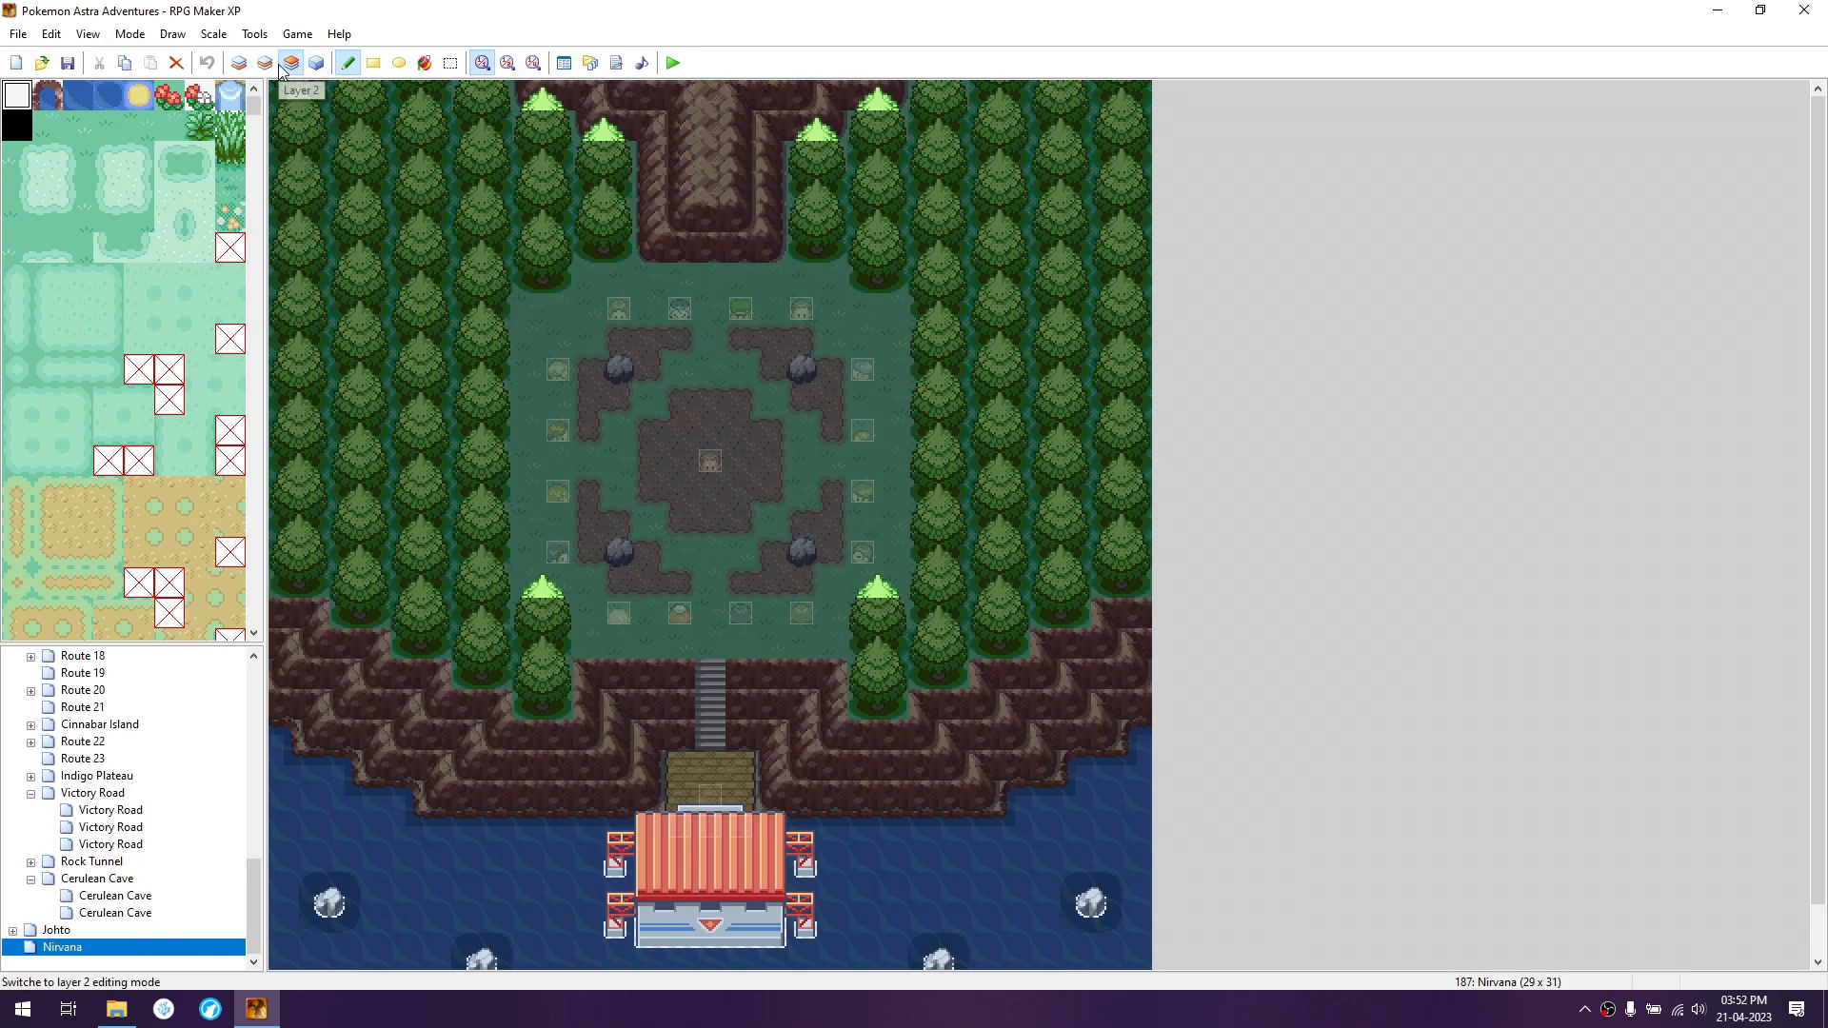
click(239, 63)
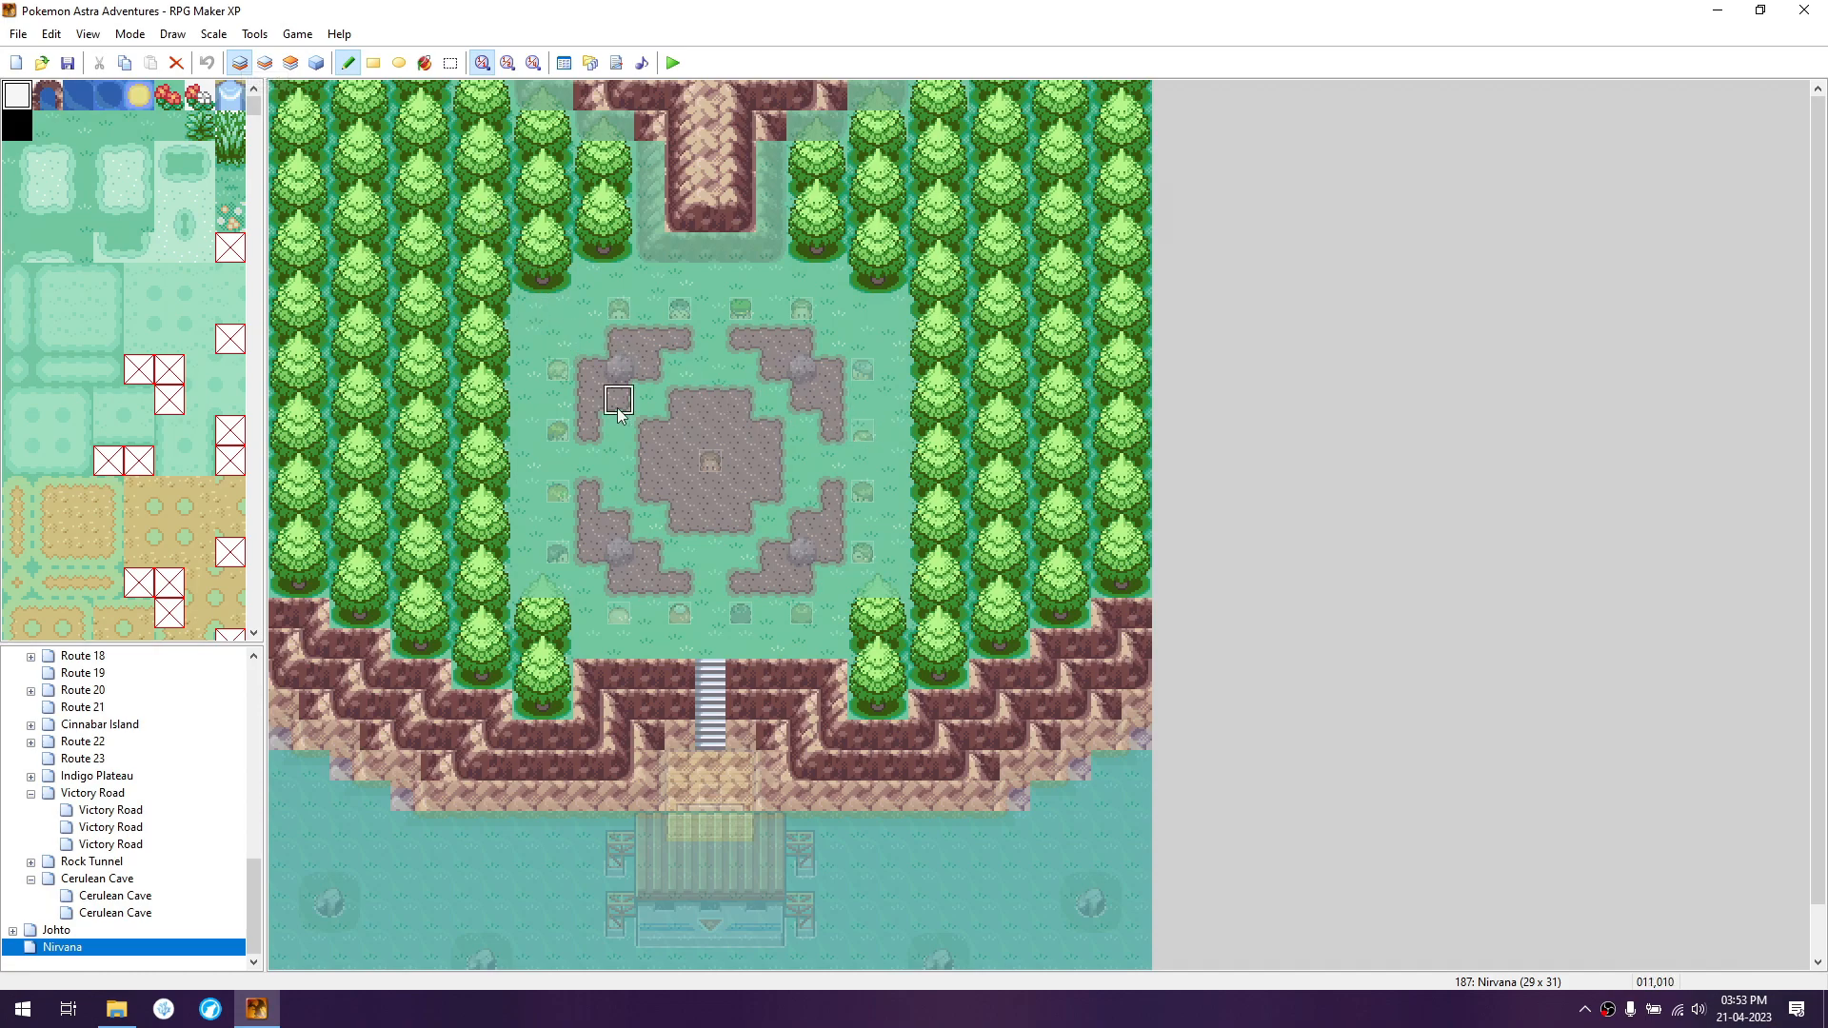
- Try stamping a 4 × 4 block of grass tiles onto the sea on layer 1, undo it, and reselect the blank tile
scroll(135, 381, down, 2)
scroll(134, 381, down, 1)
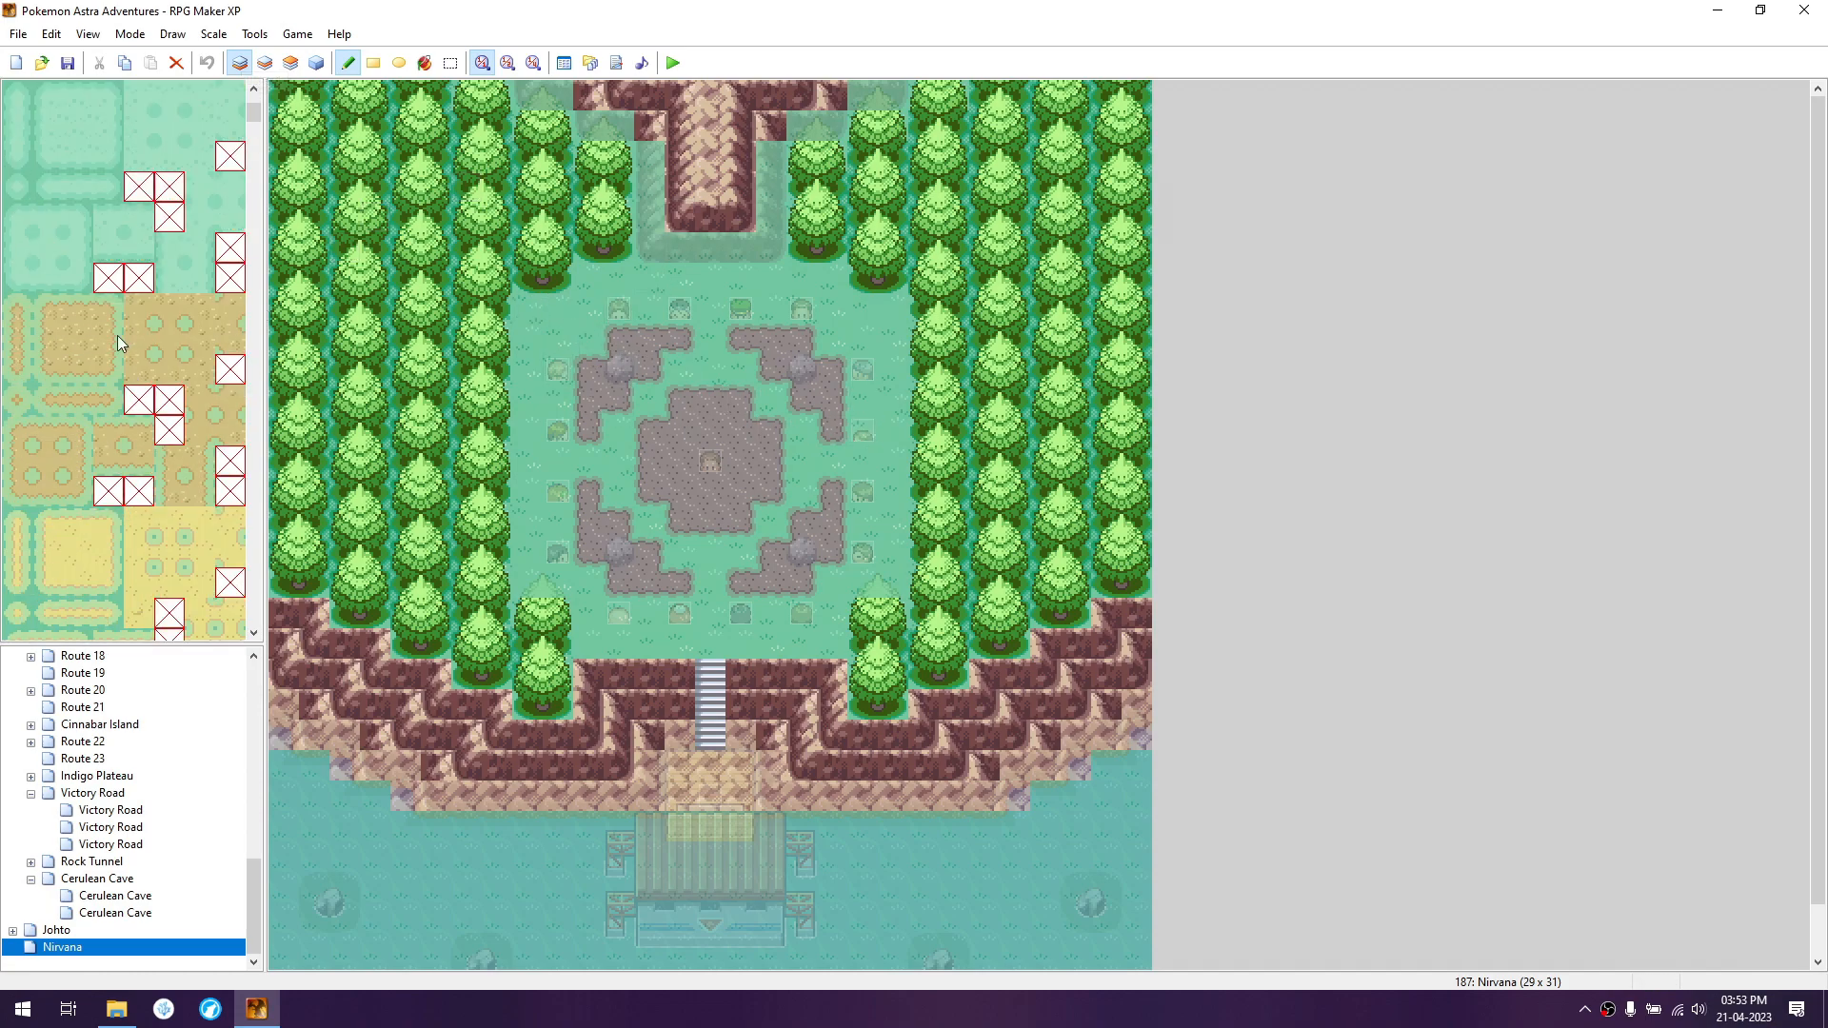
scroll(122, 351, up, 2)
drag(48, 217, 138, 306)
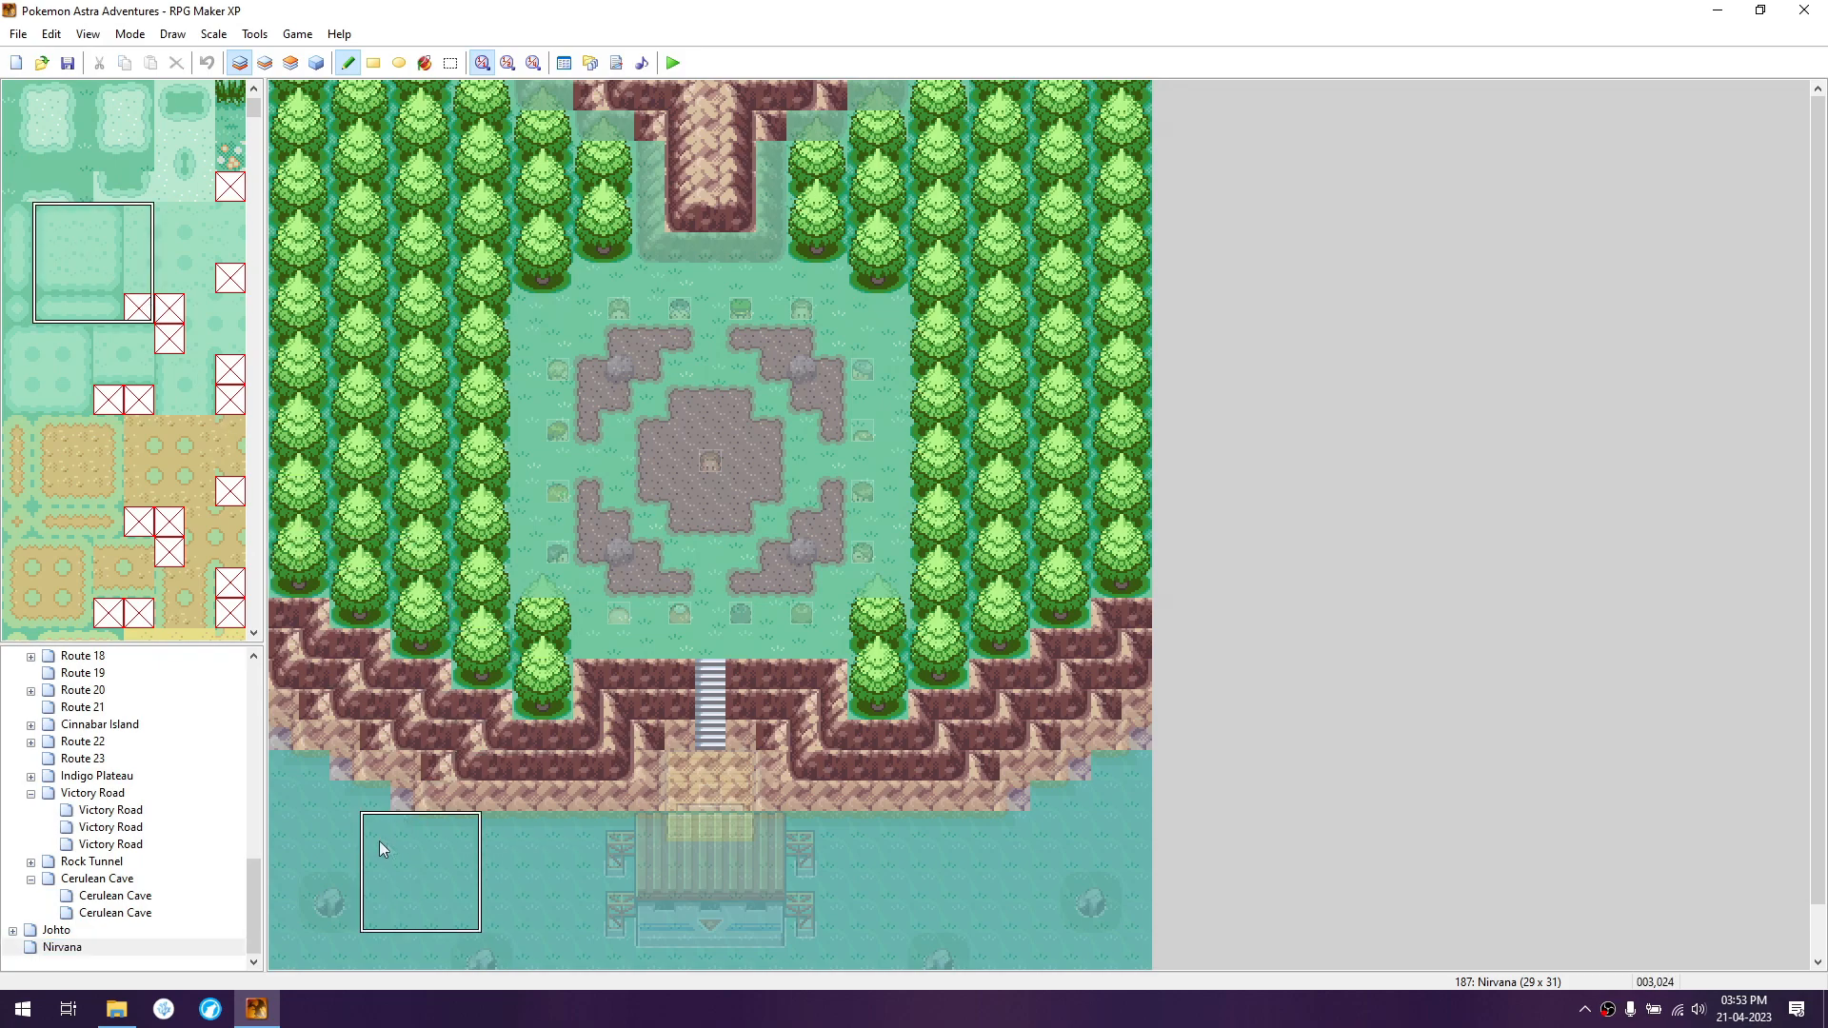
click(413, 845)
key(ctrl+z)
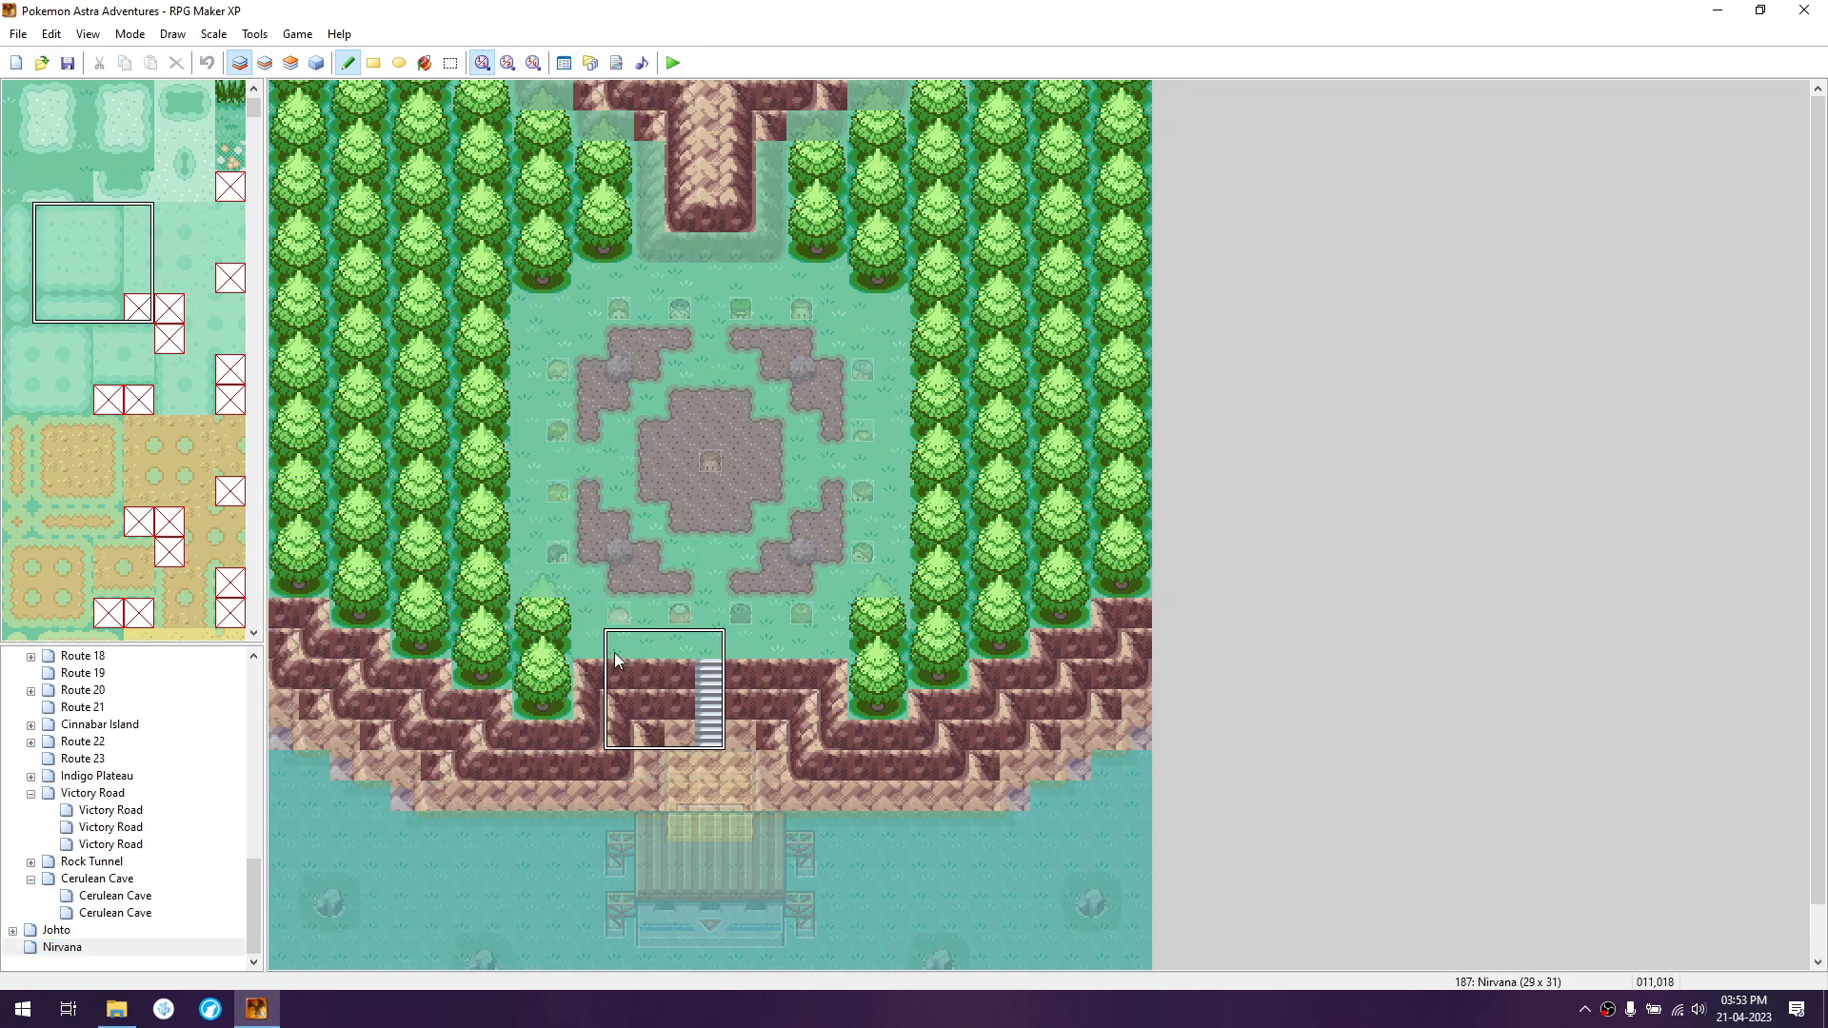
scroll(39, 286, up, 1)
click(18, 95)
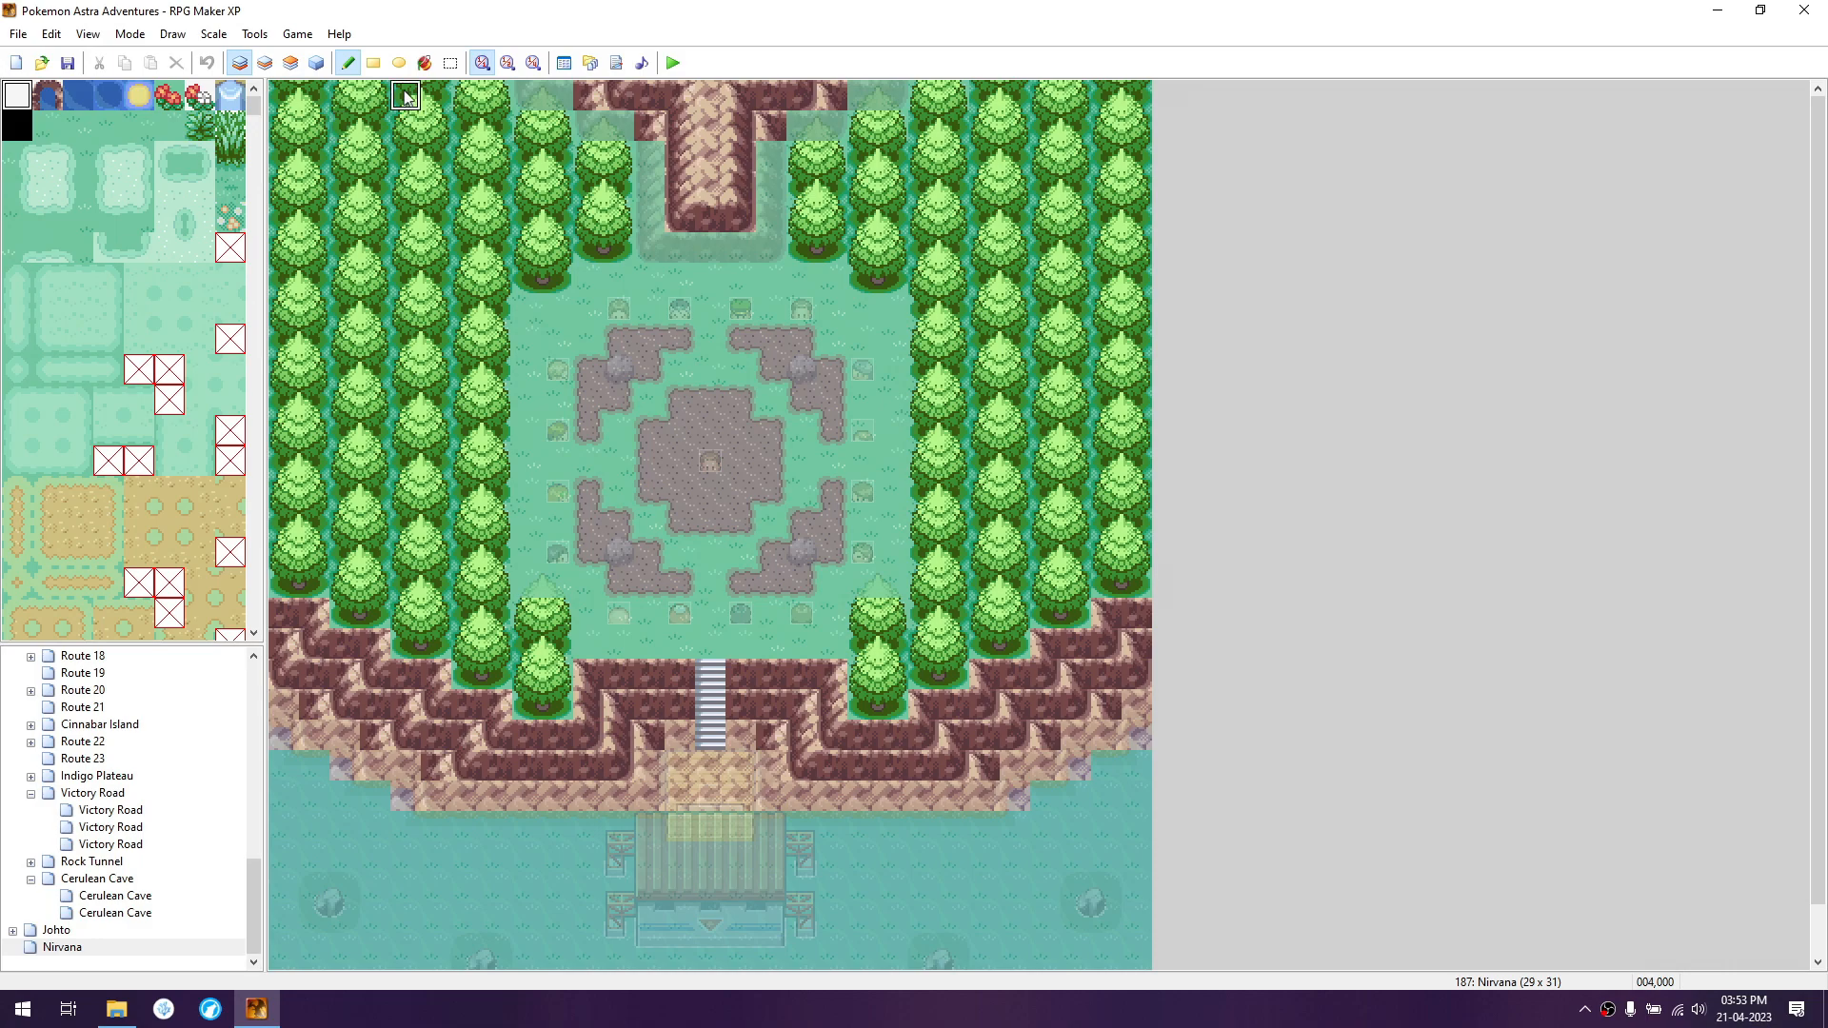
- View layer 3, switch to the event layer, and inspect event EV009 at the clearing's upper edge and its neighbouring events
click(289, 64)
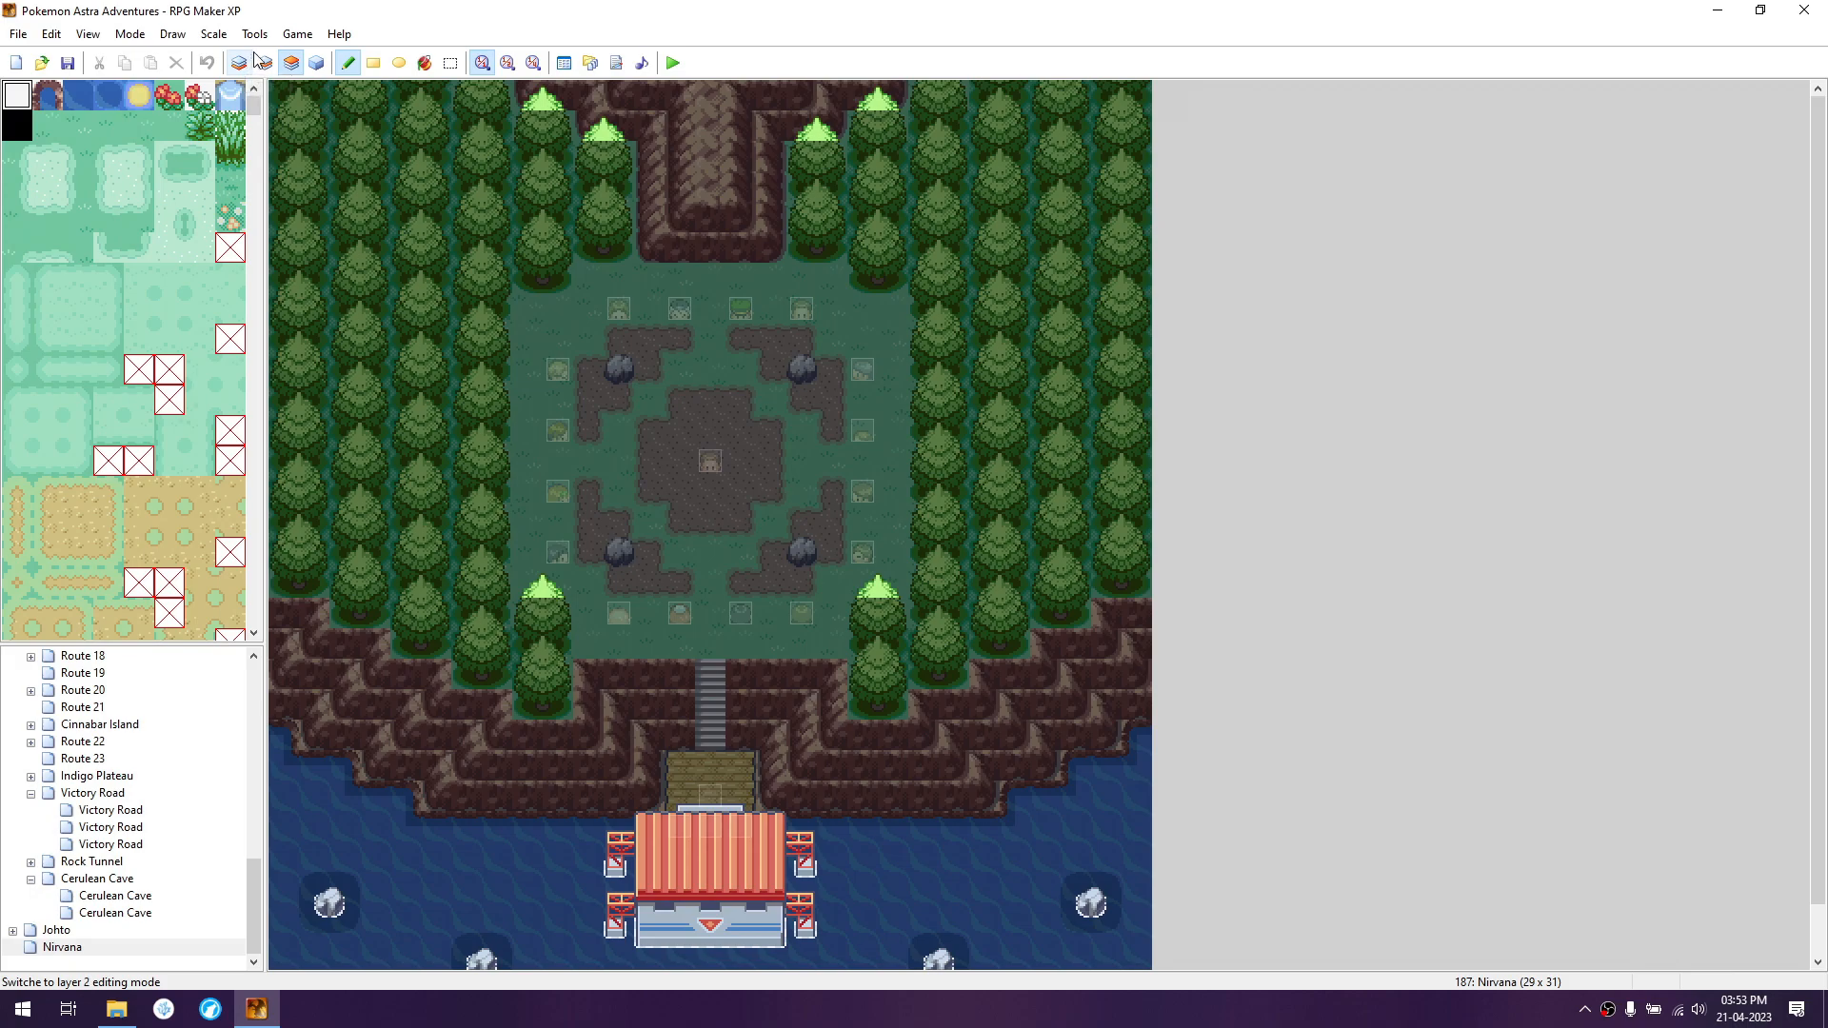
click(316, 64)
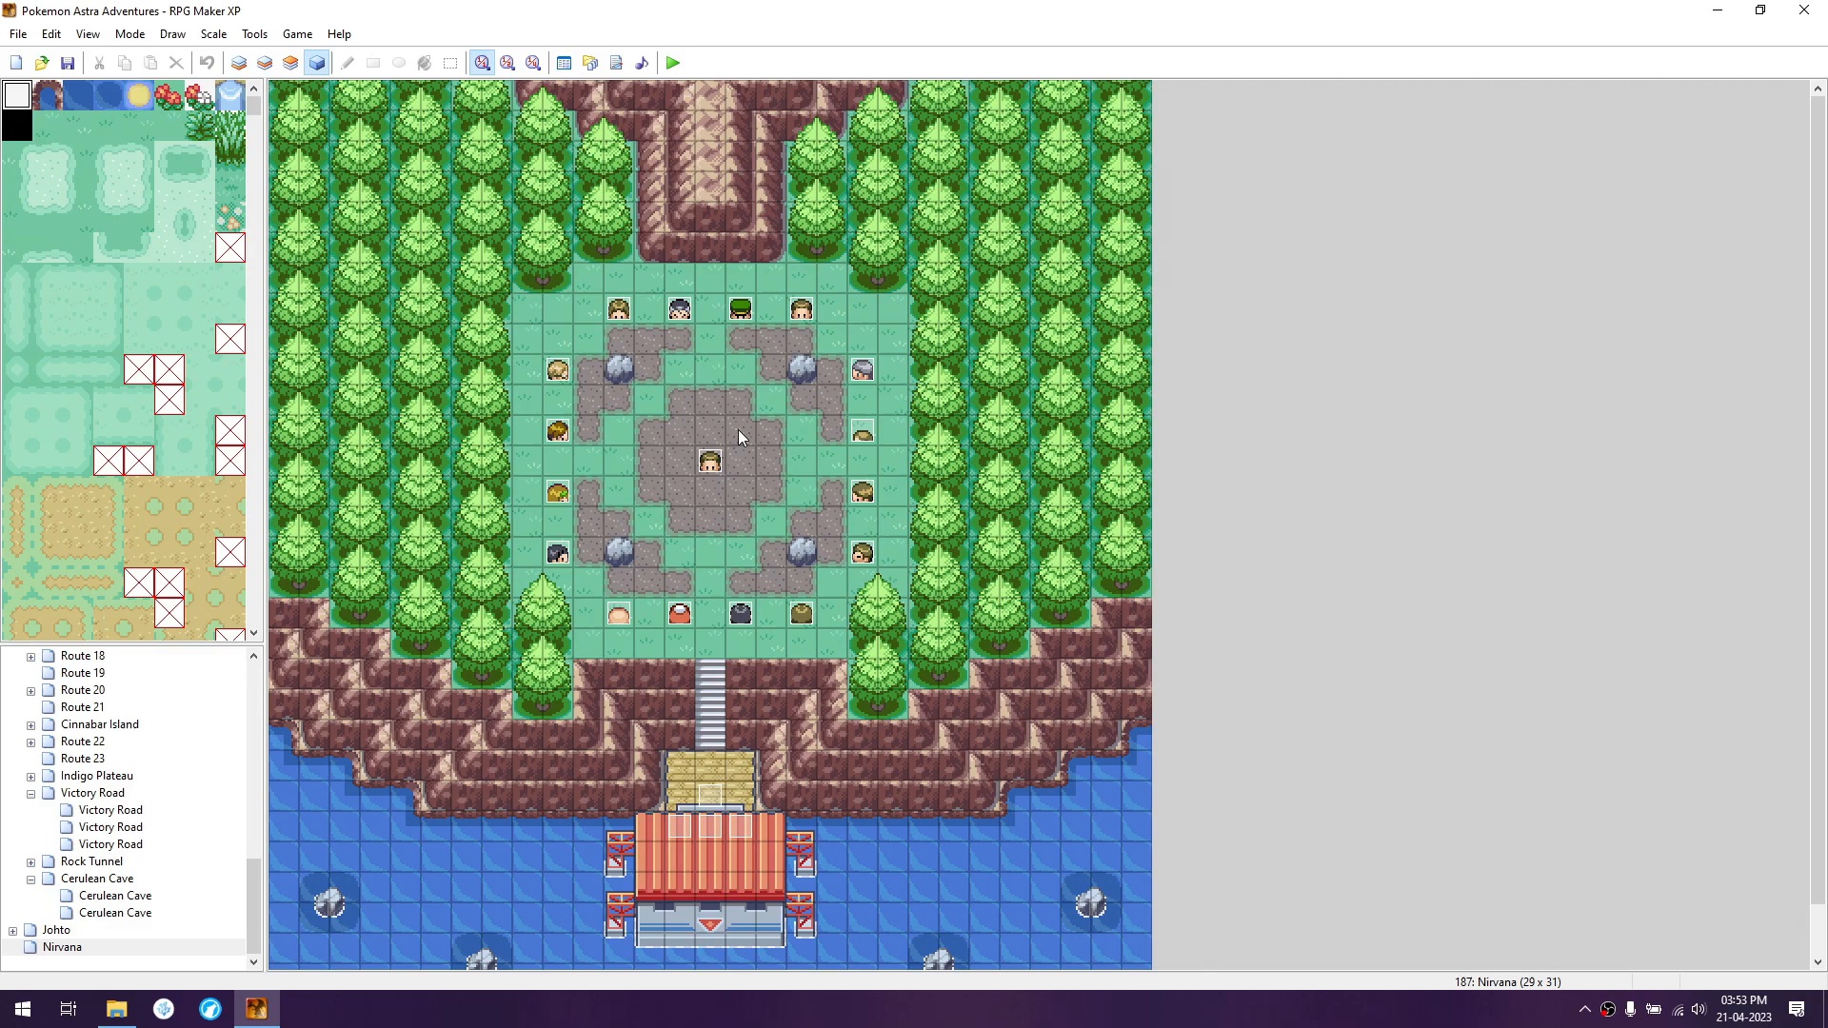
double_click(623, 312)
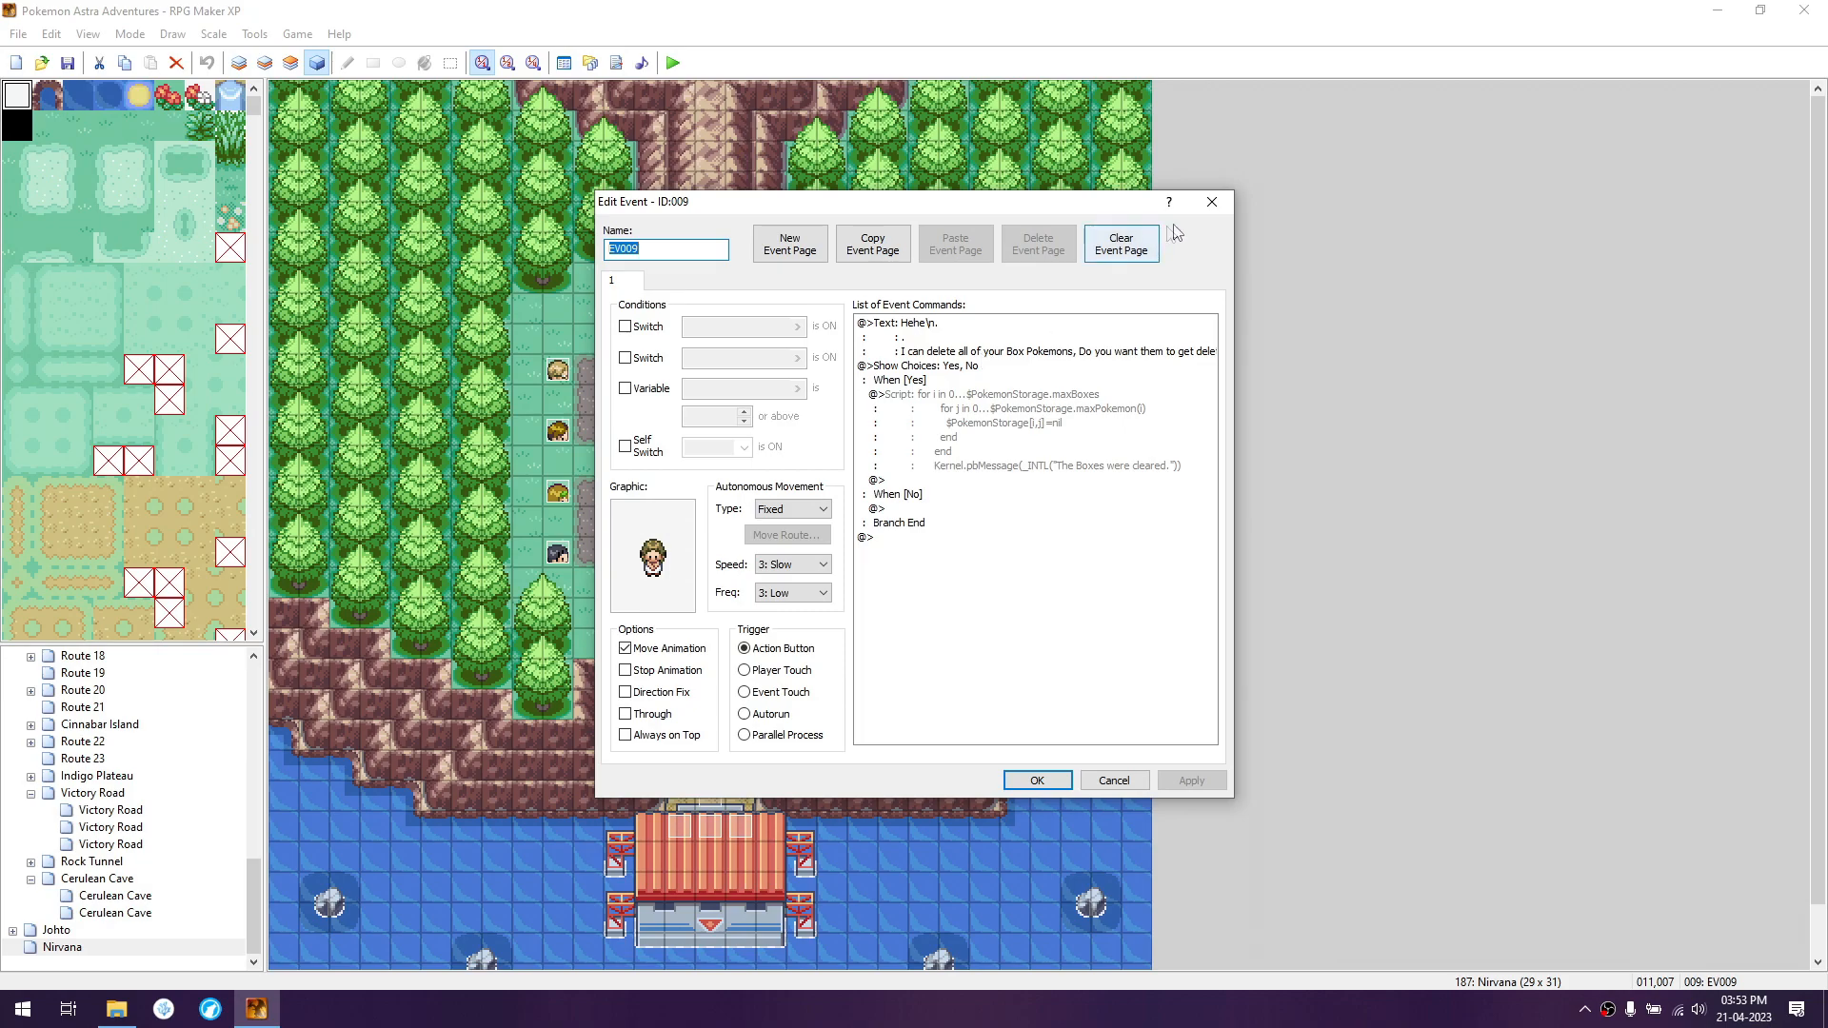
click(1211, 201)
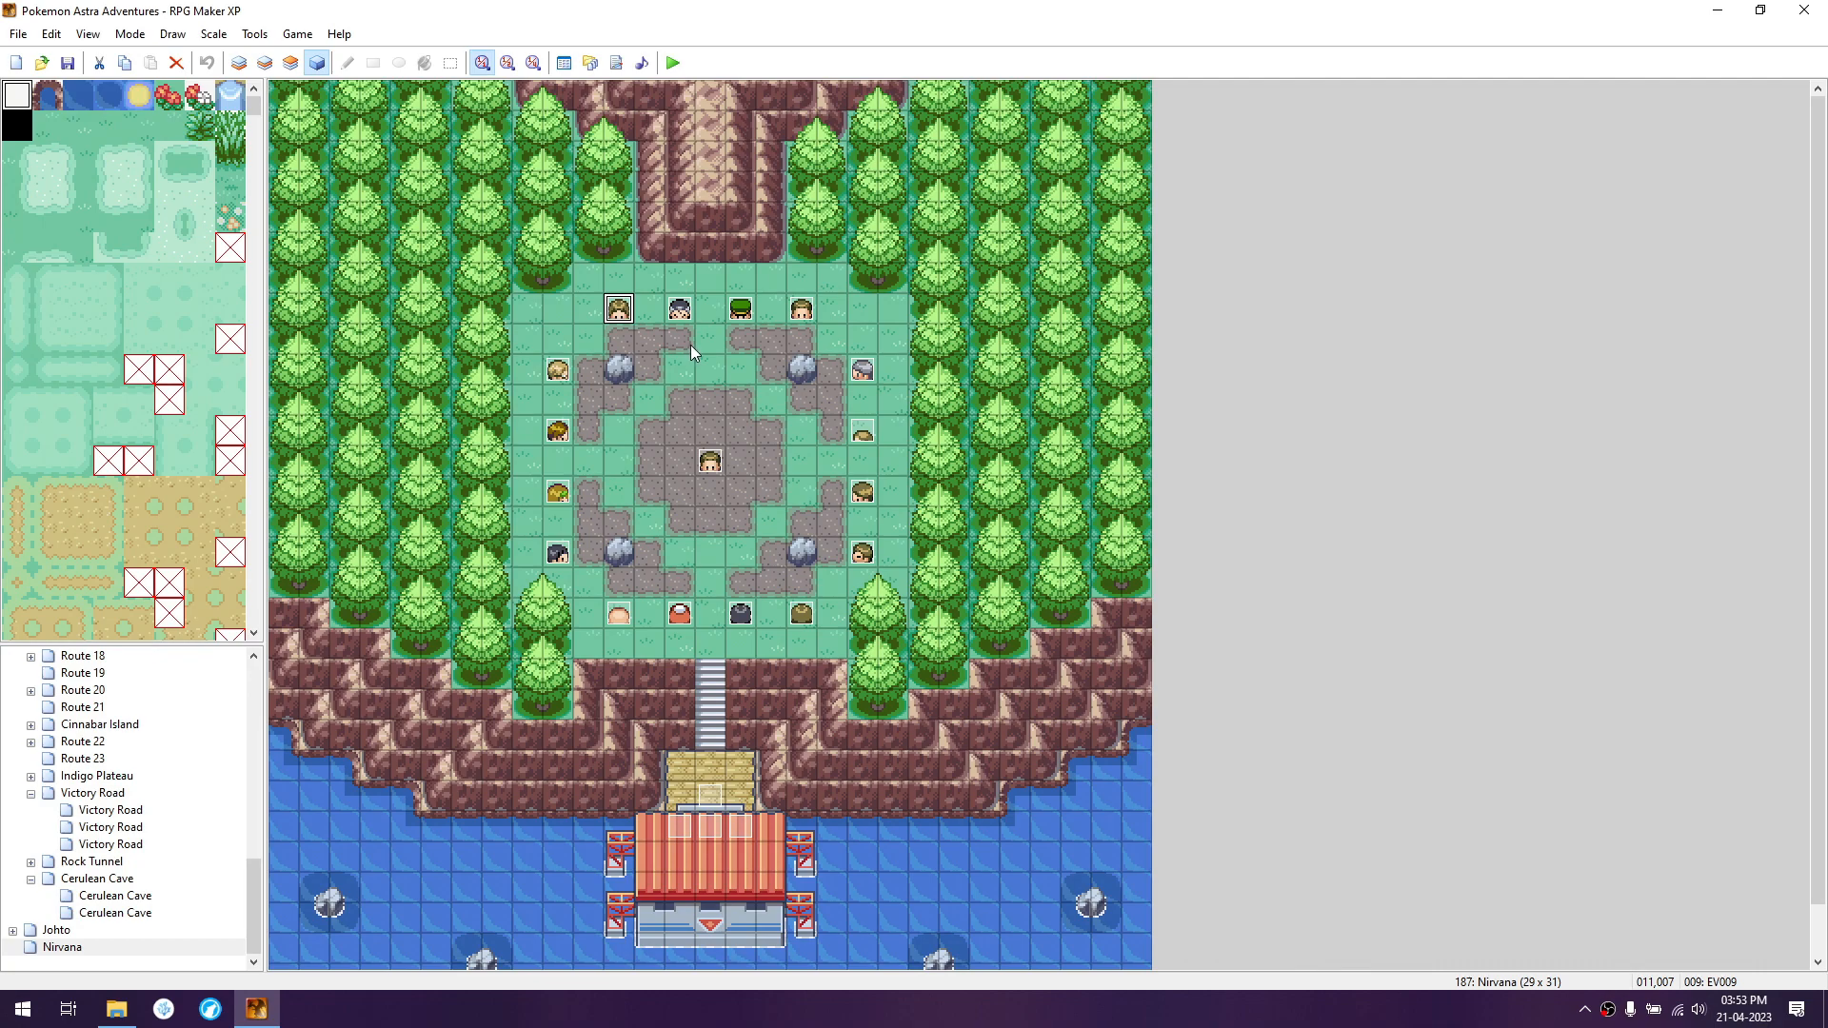
click(678, 308)
click(802, 310)
- Look through all three pages of available commands for the end of EV009's command list, without adding any
double_click(617, 314)
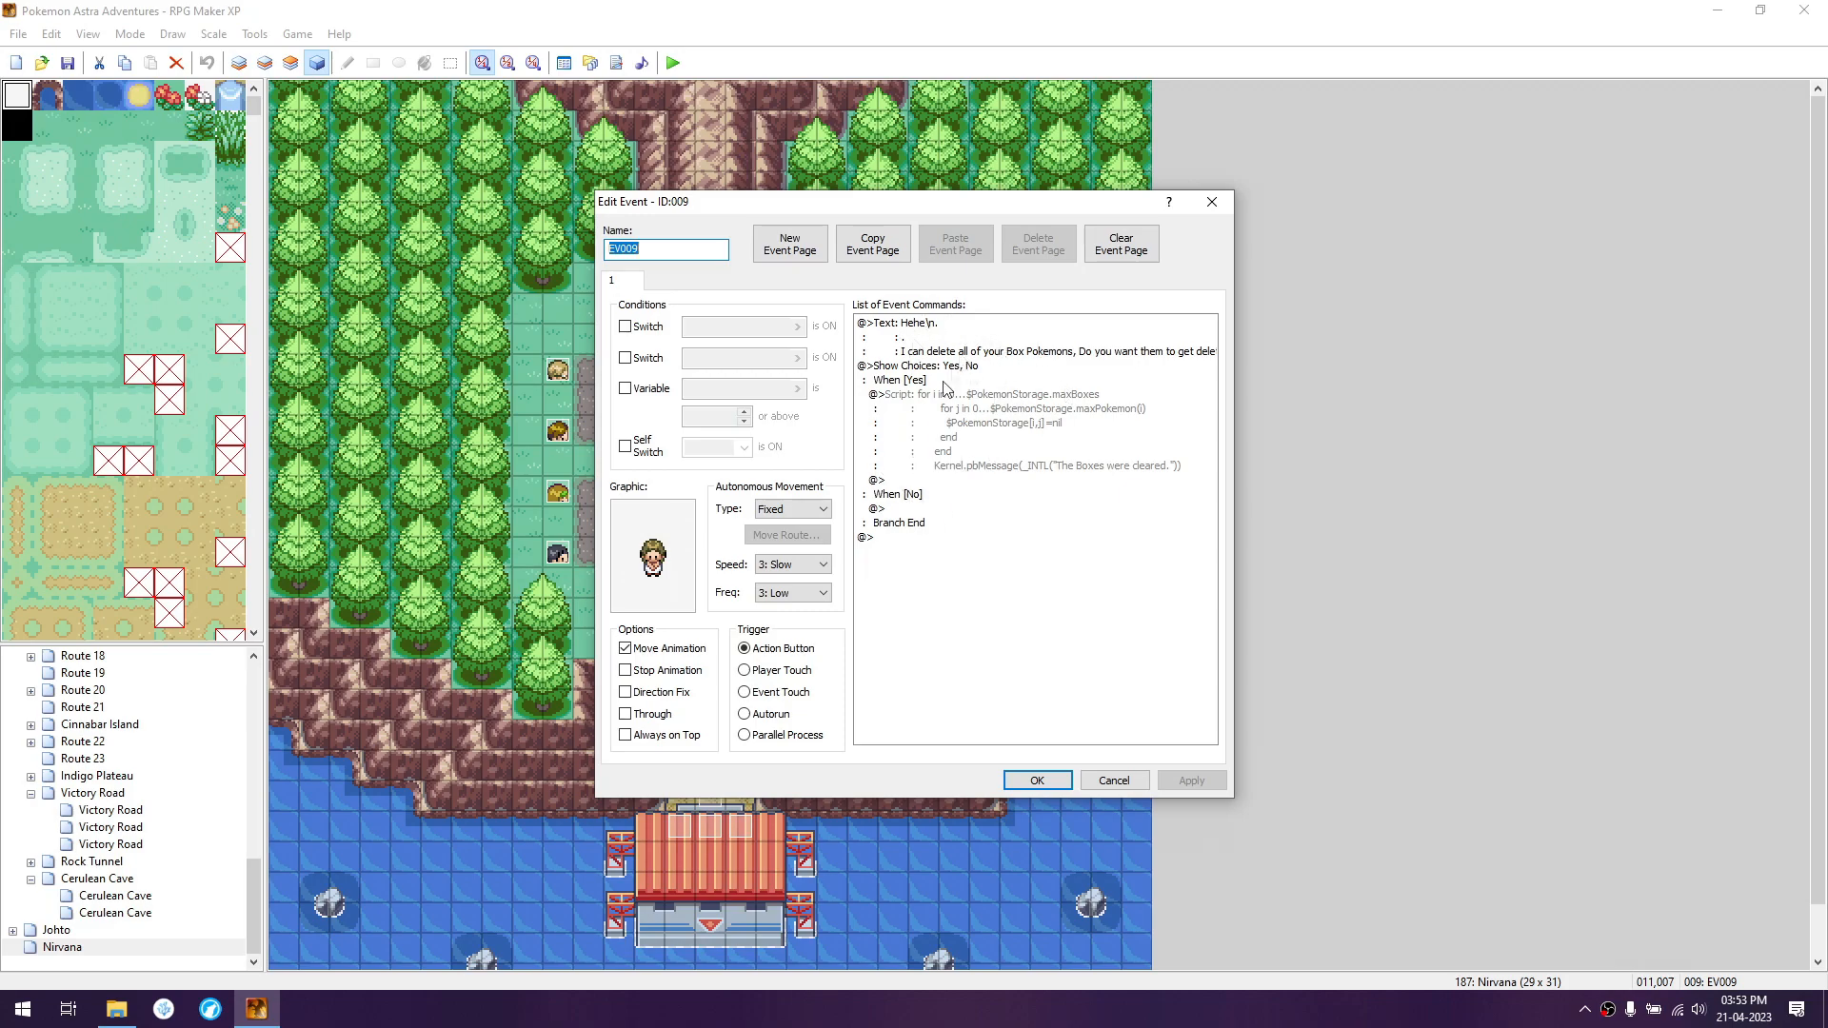
click(887, 539)
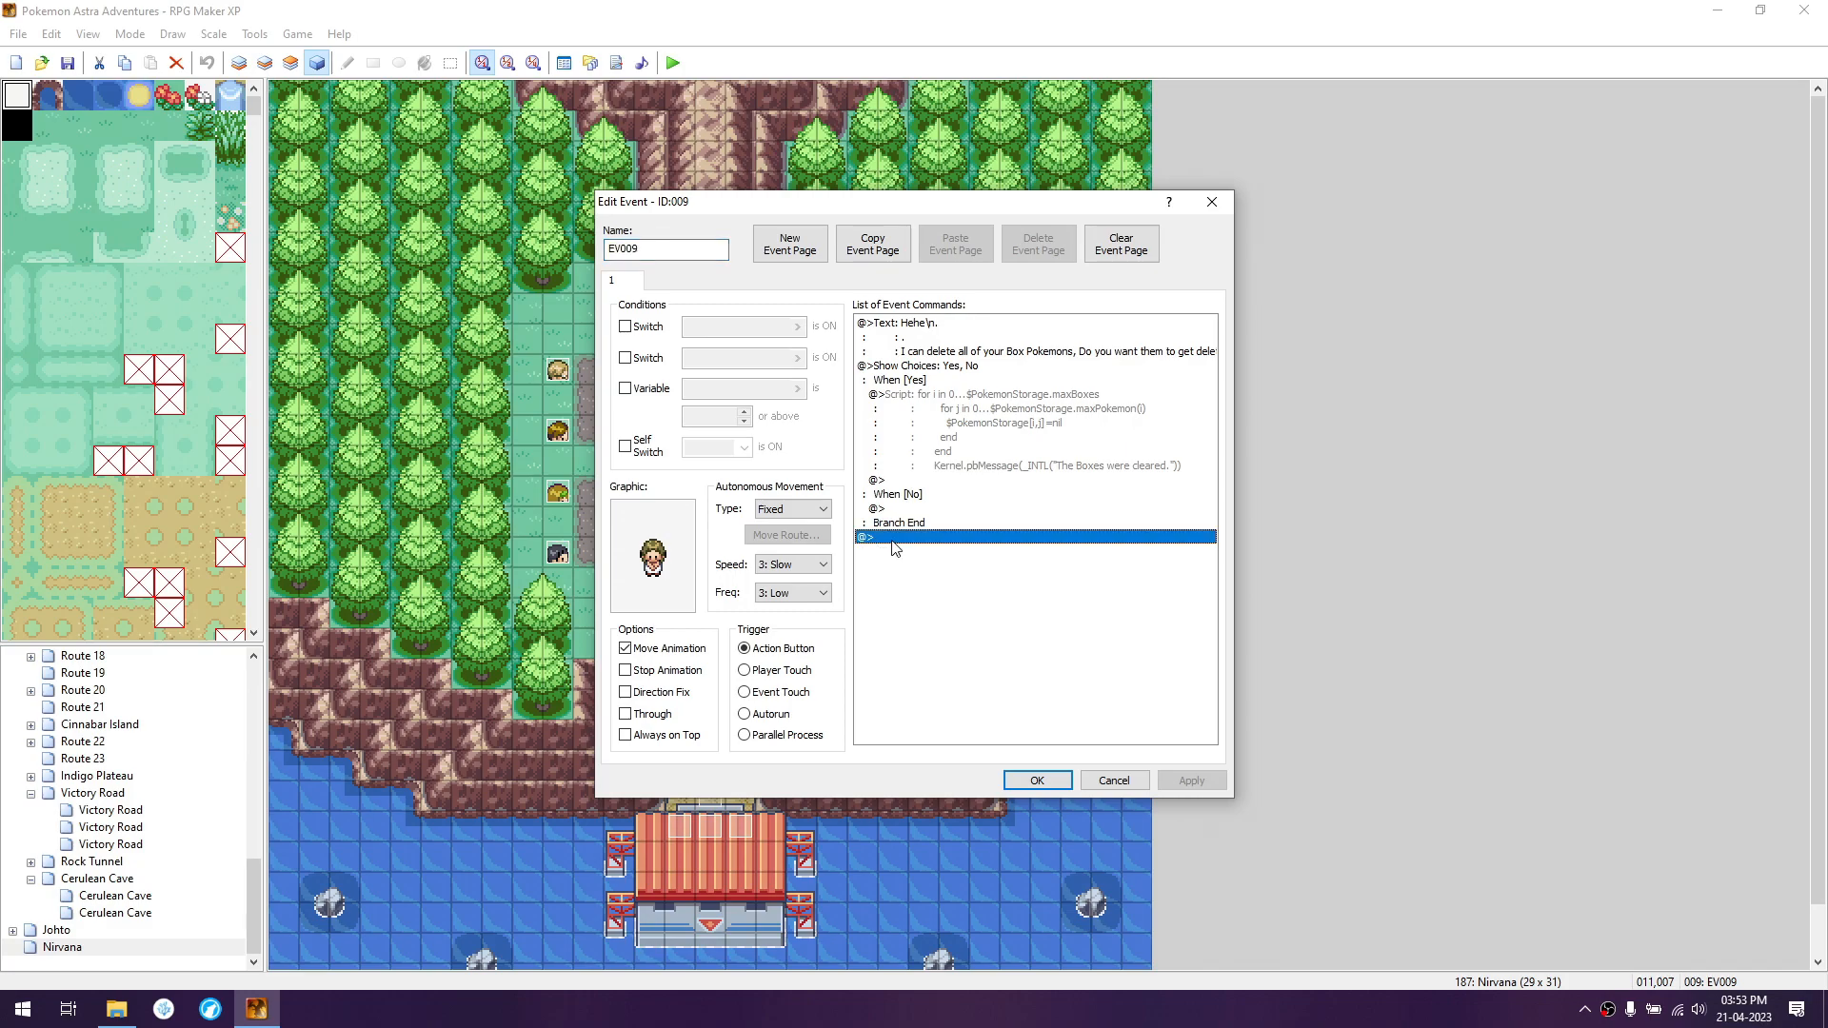
double_click(895, 545)
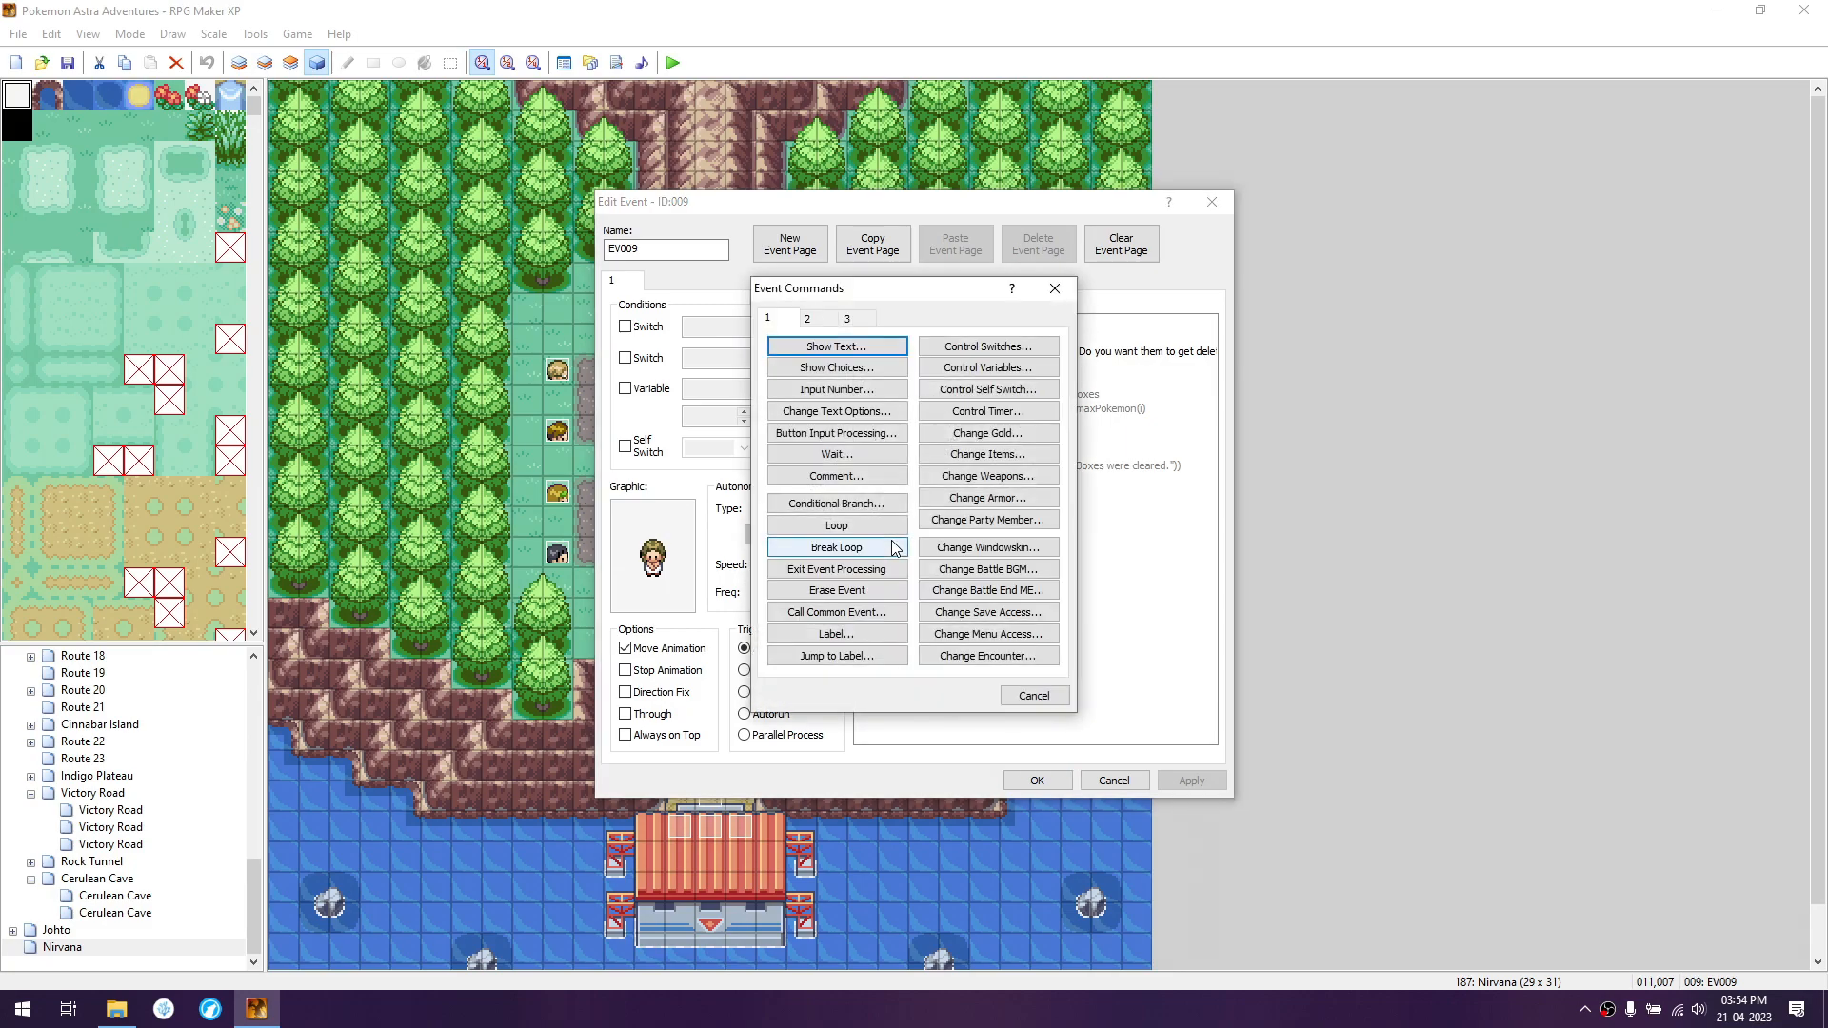
click(845, 320)
click(805, 321)
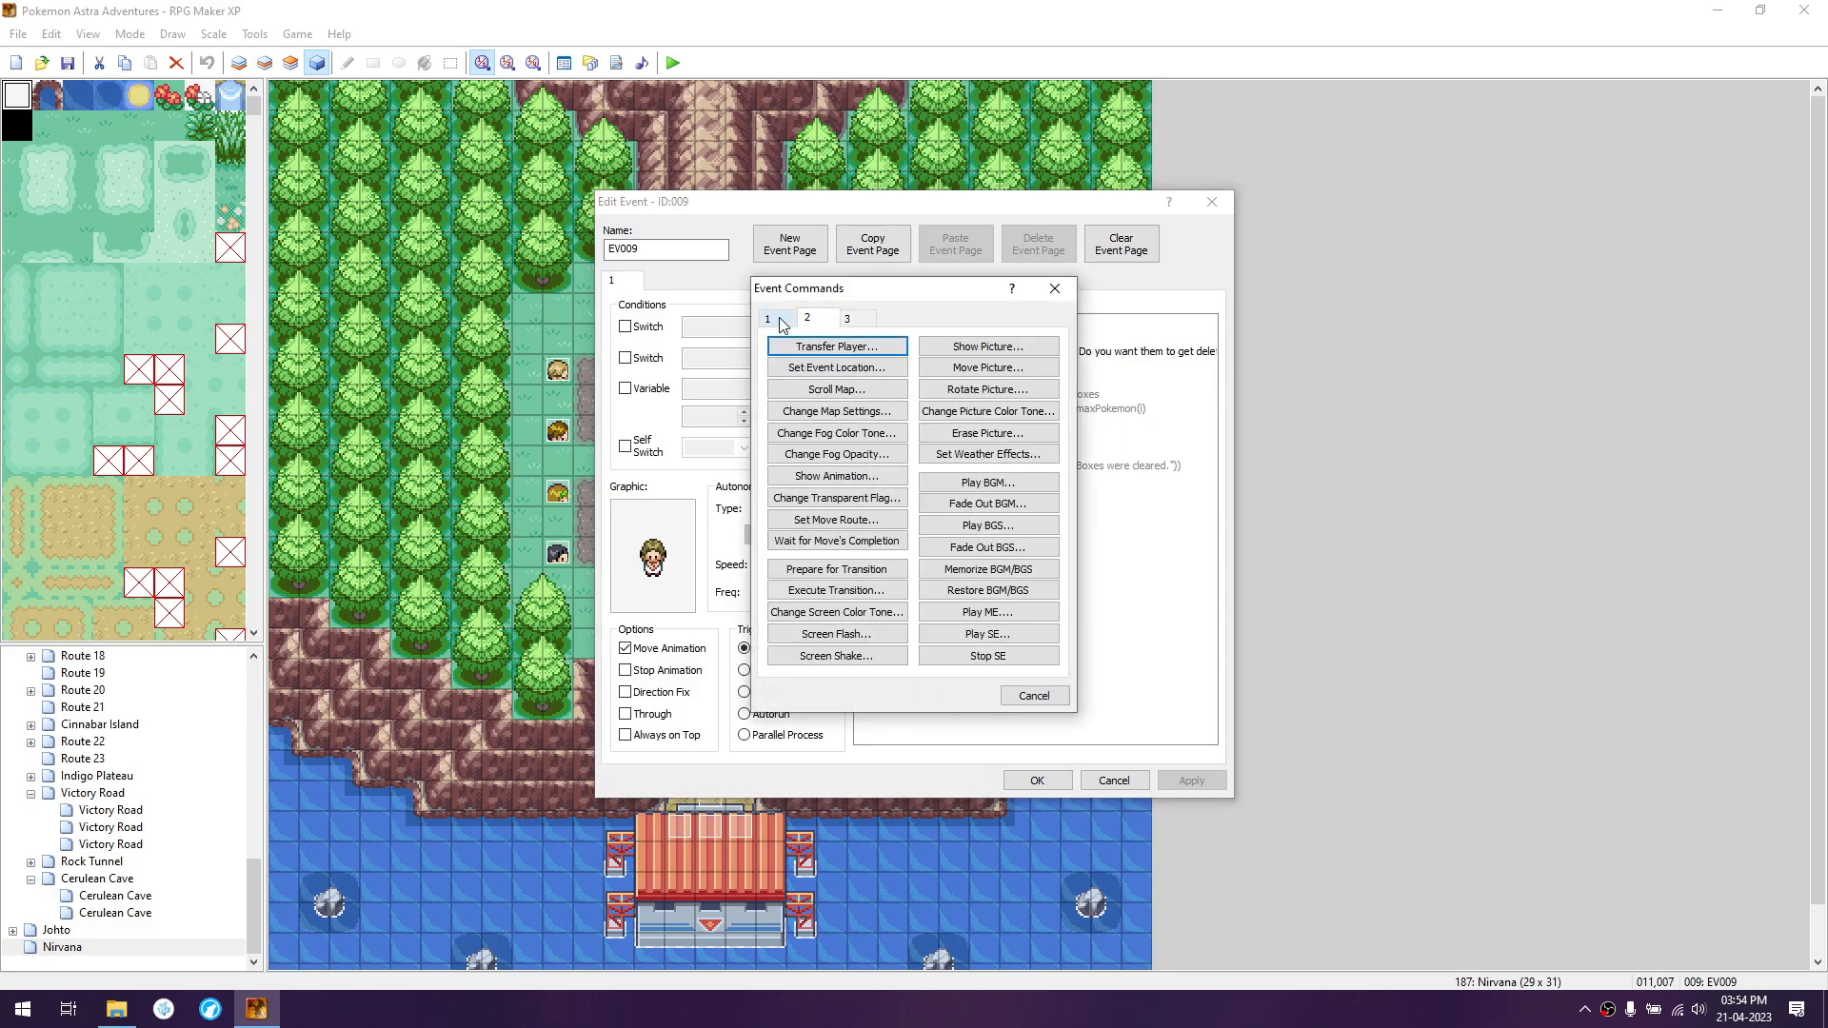
click(847, 322)
click(772, 321)
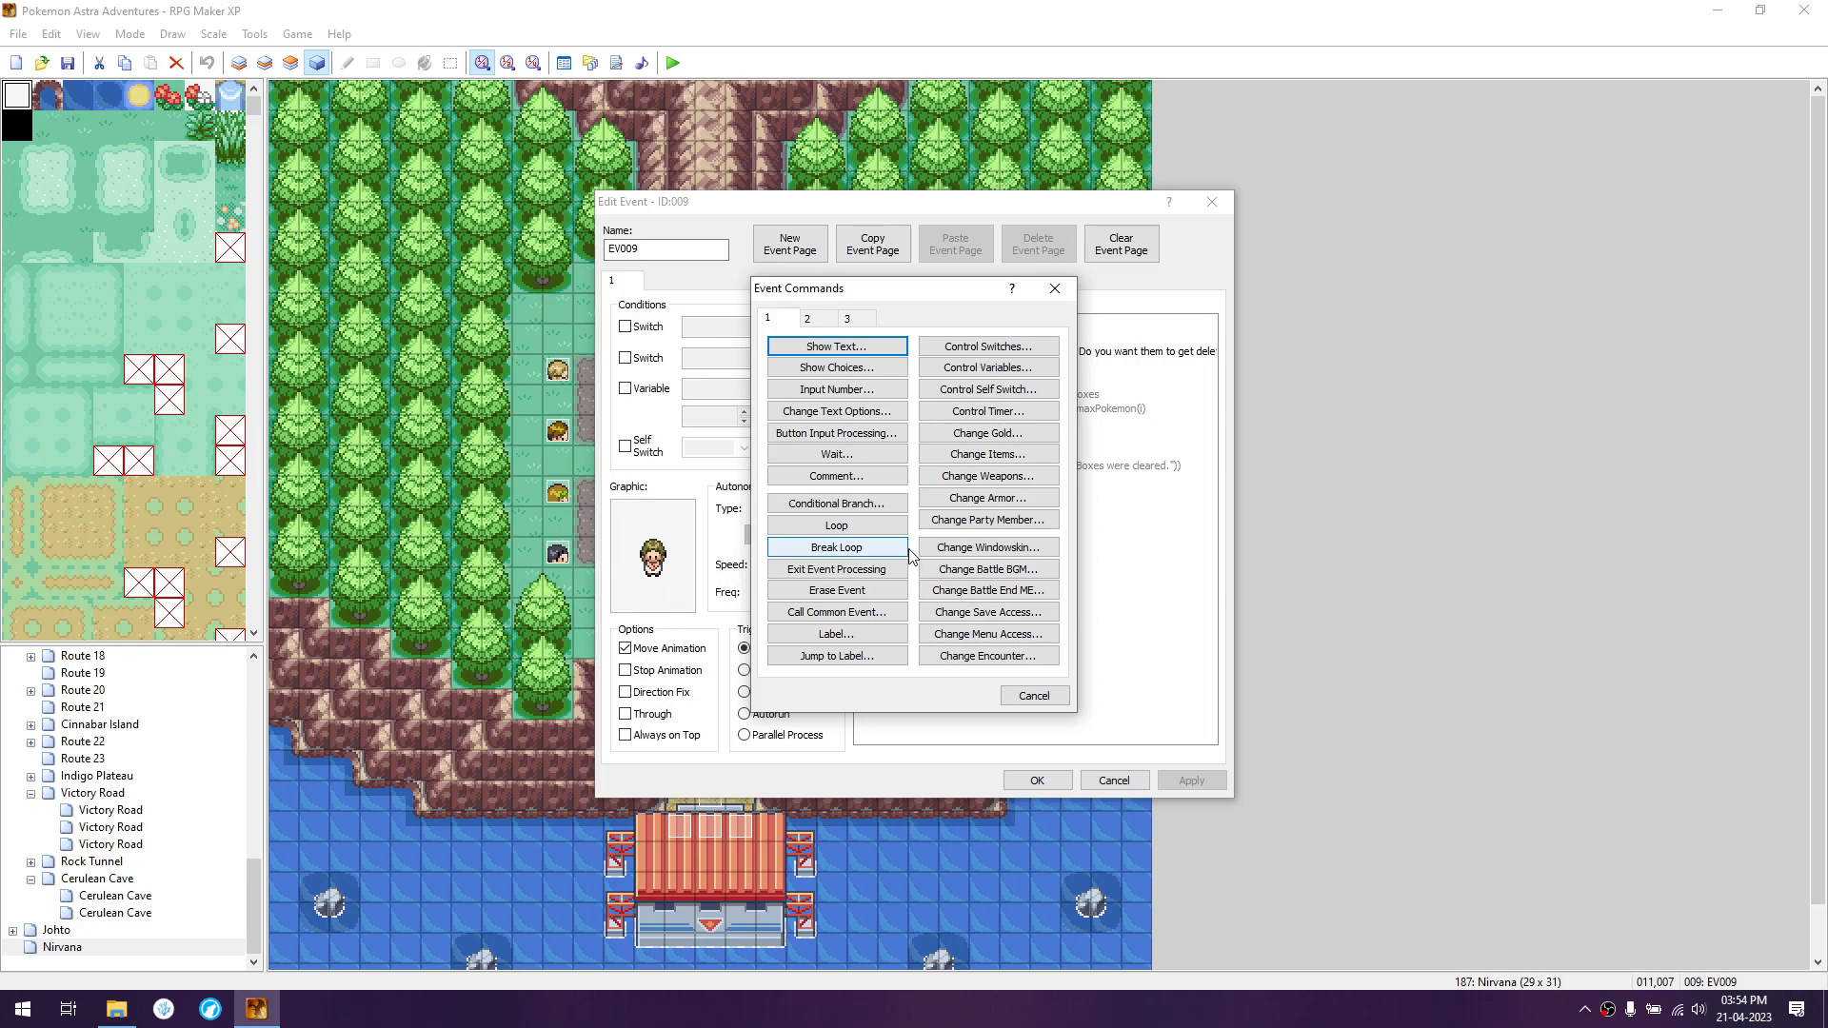
click(809, 319)
click(847, 319)
click(773, 320)
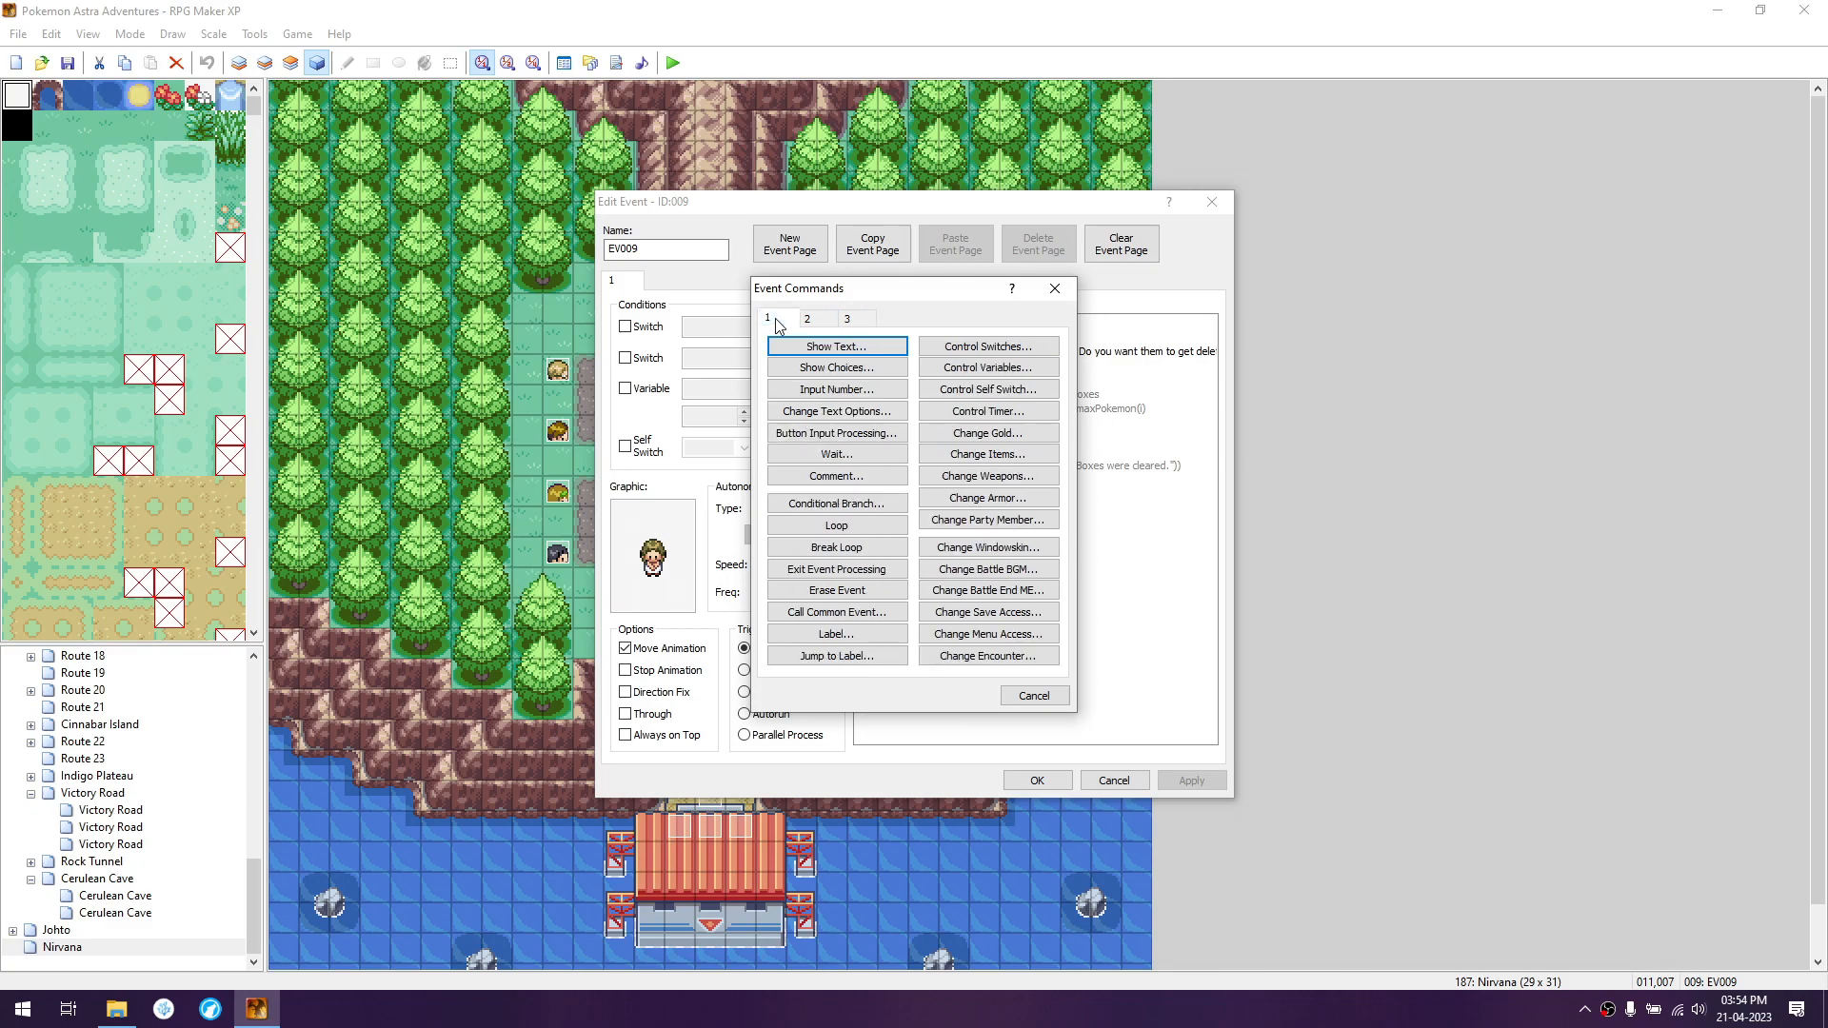
click(1054, 289)
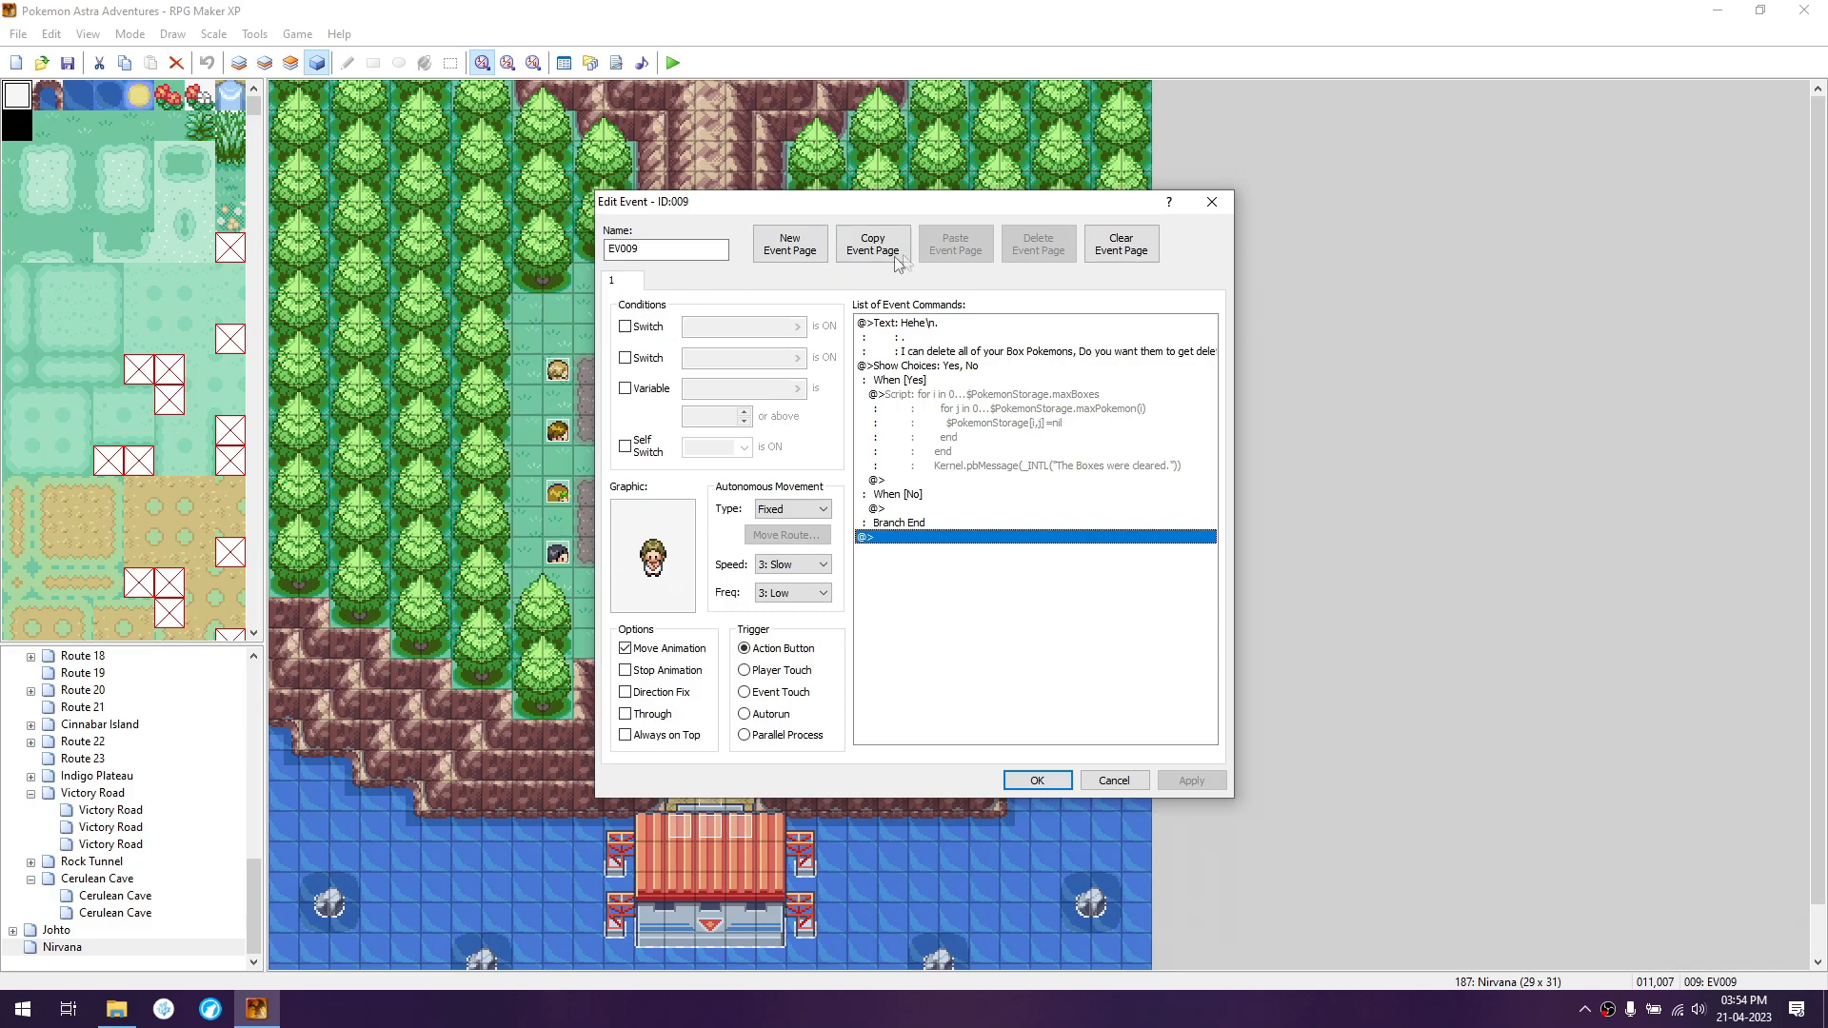
click(1210, 202)
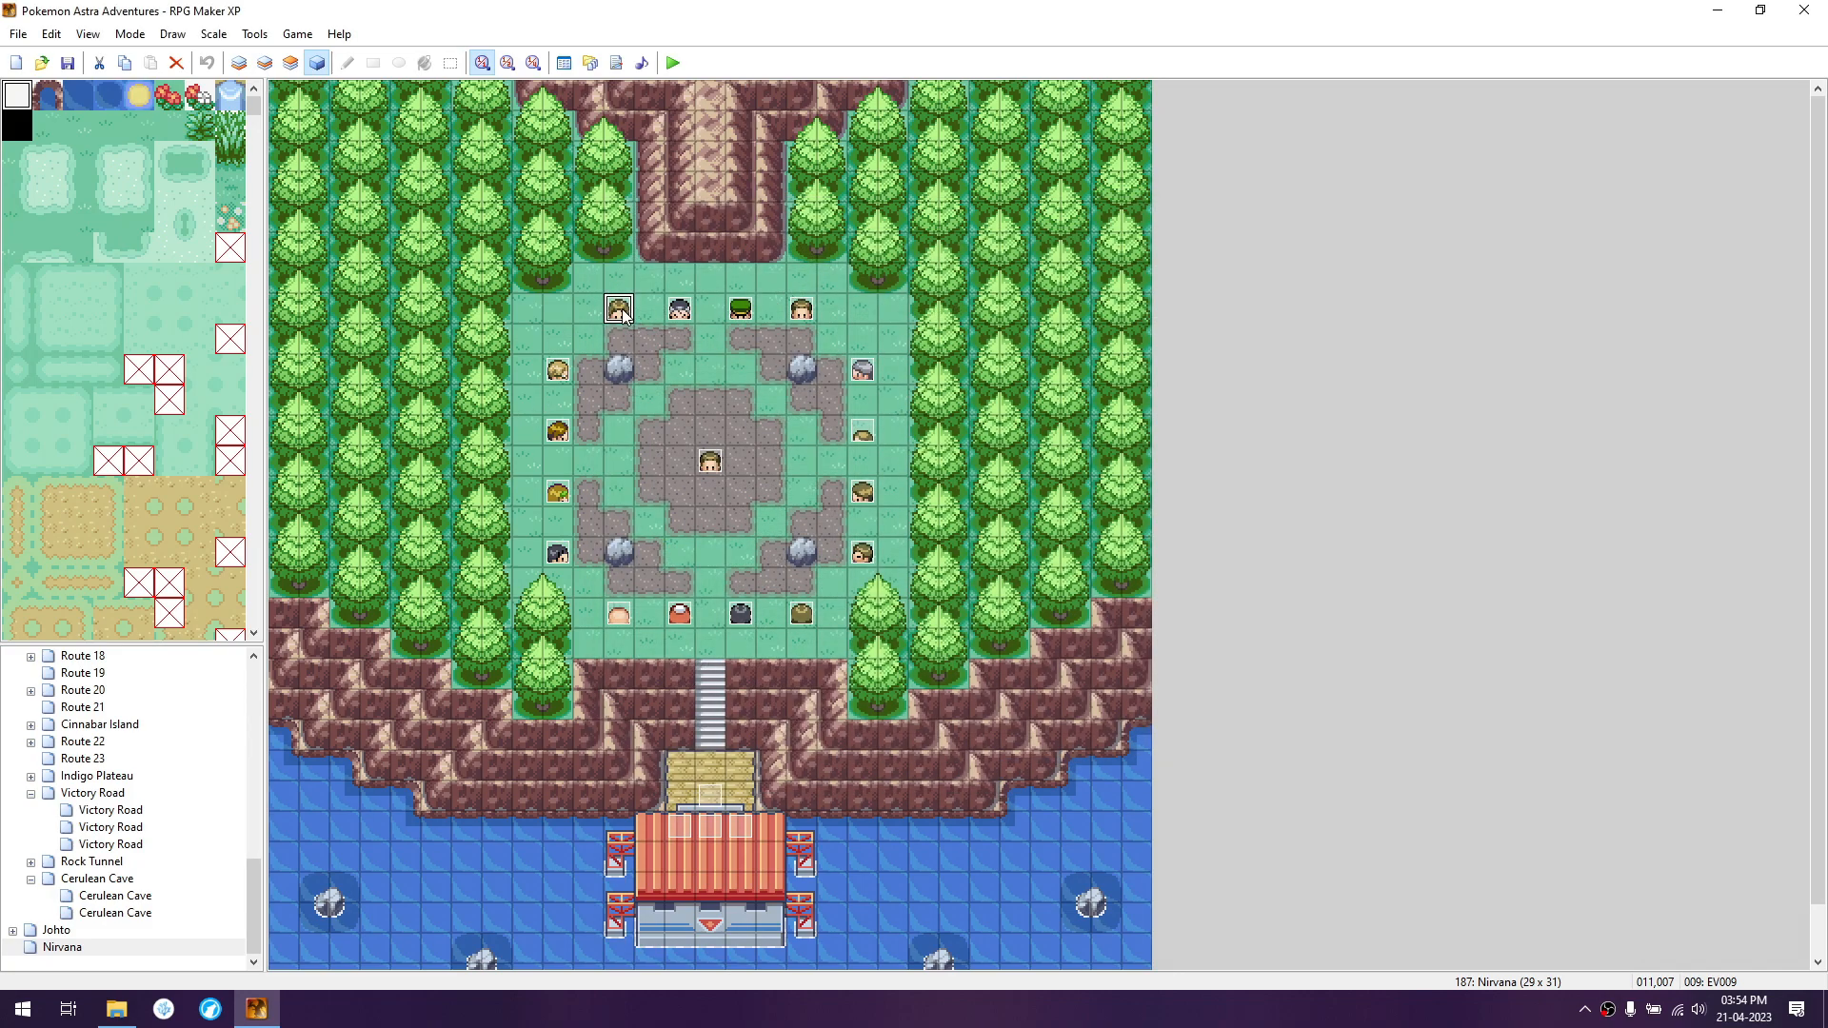
- Look through the project's scripts in the Script Editor, including Game_Variables, Game_Player, PSystem_System and Debug
click(715, 375)
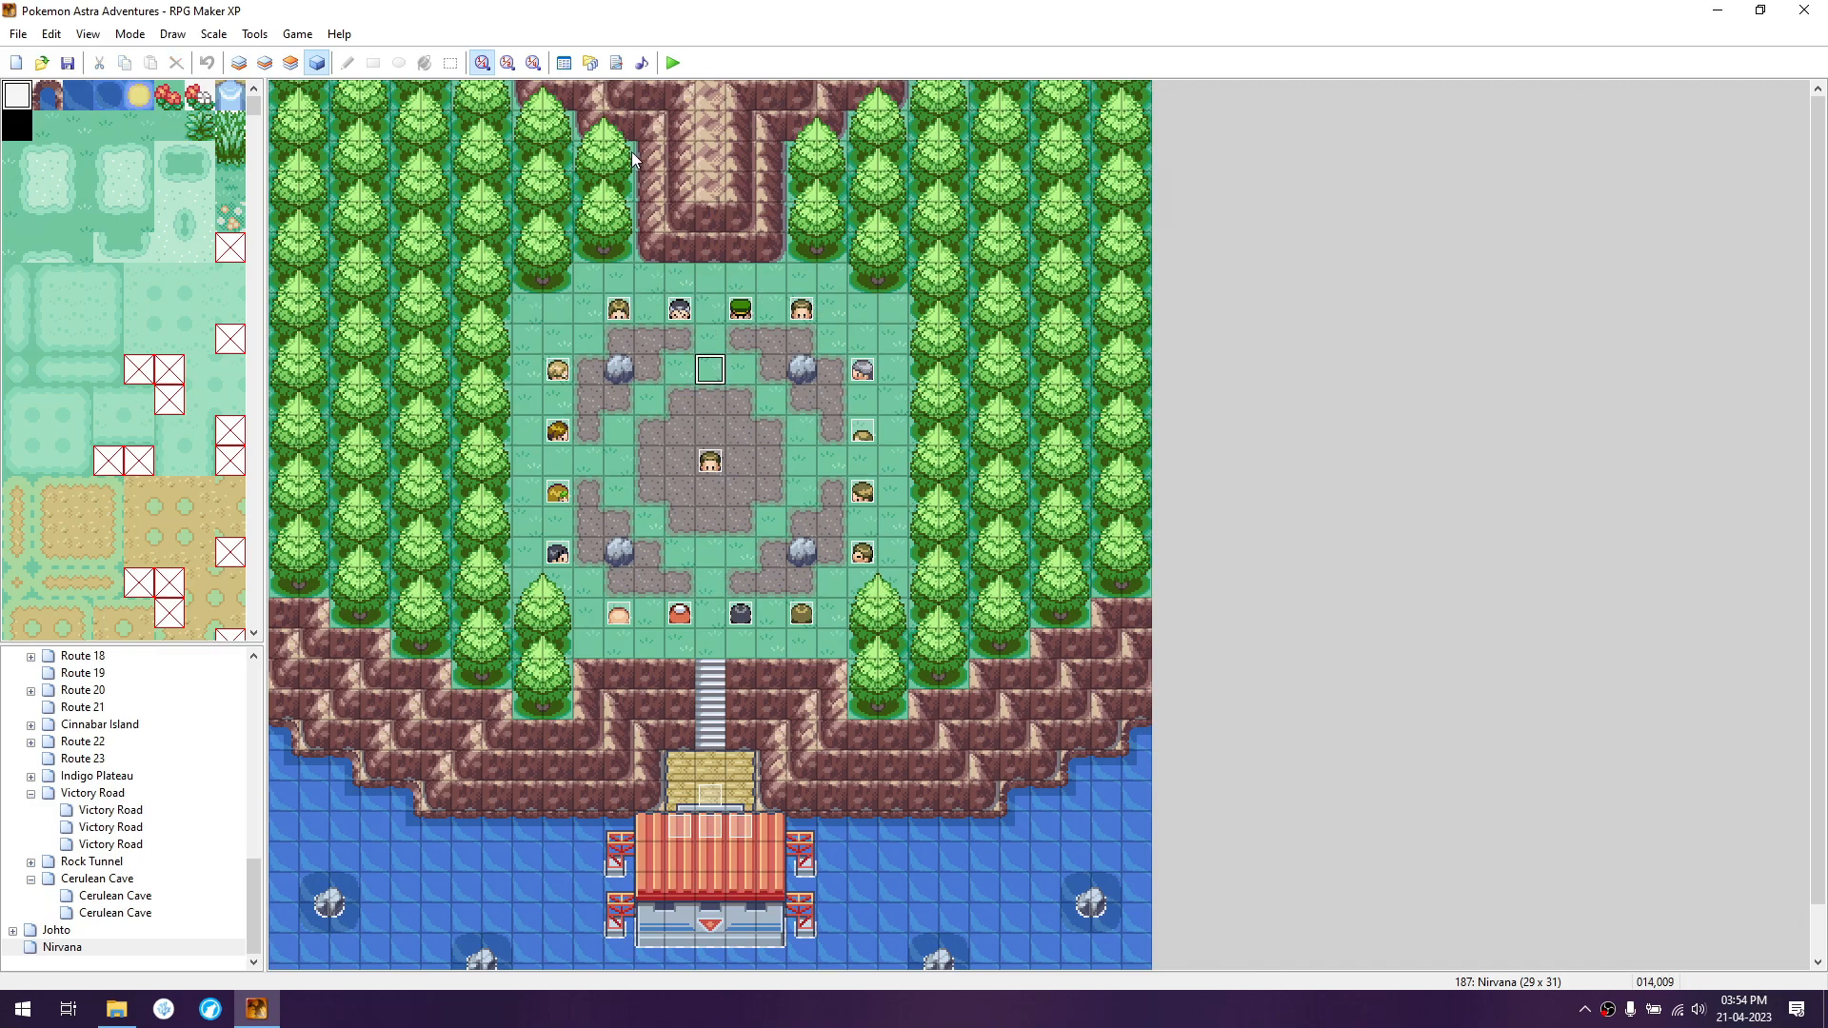
click(616, 63)
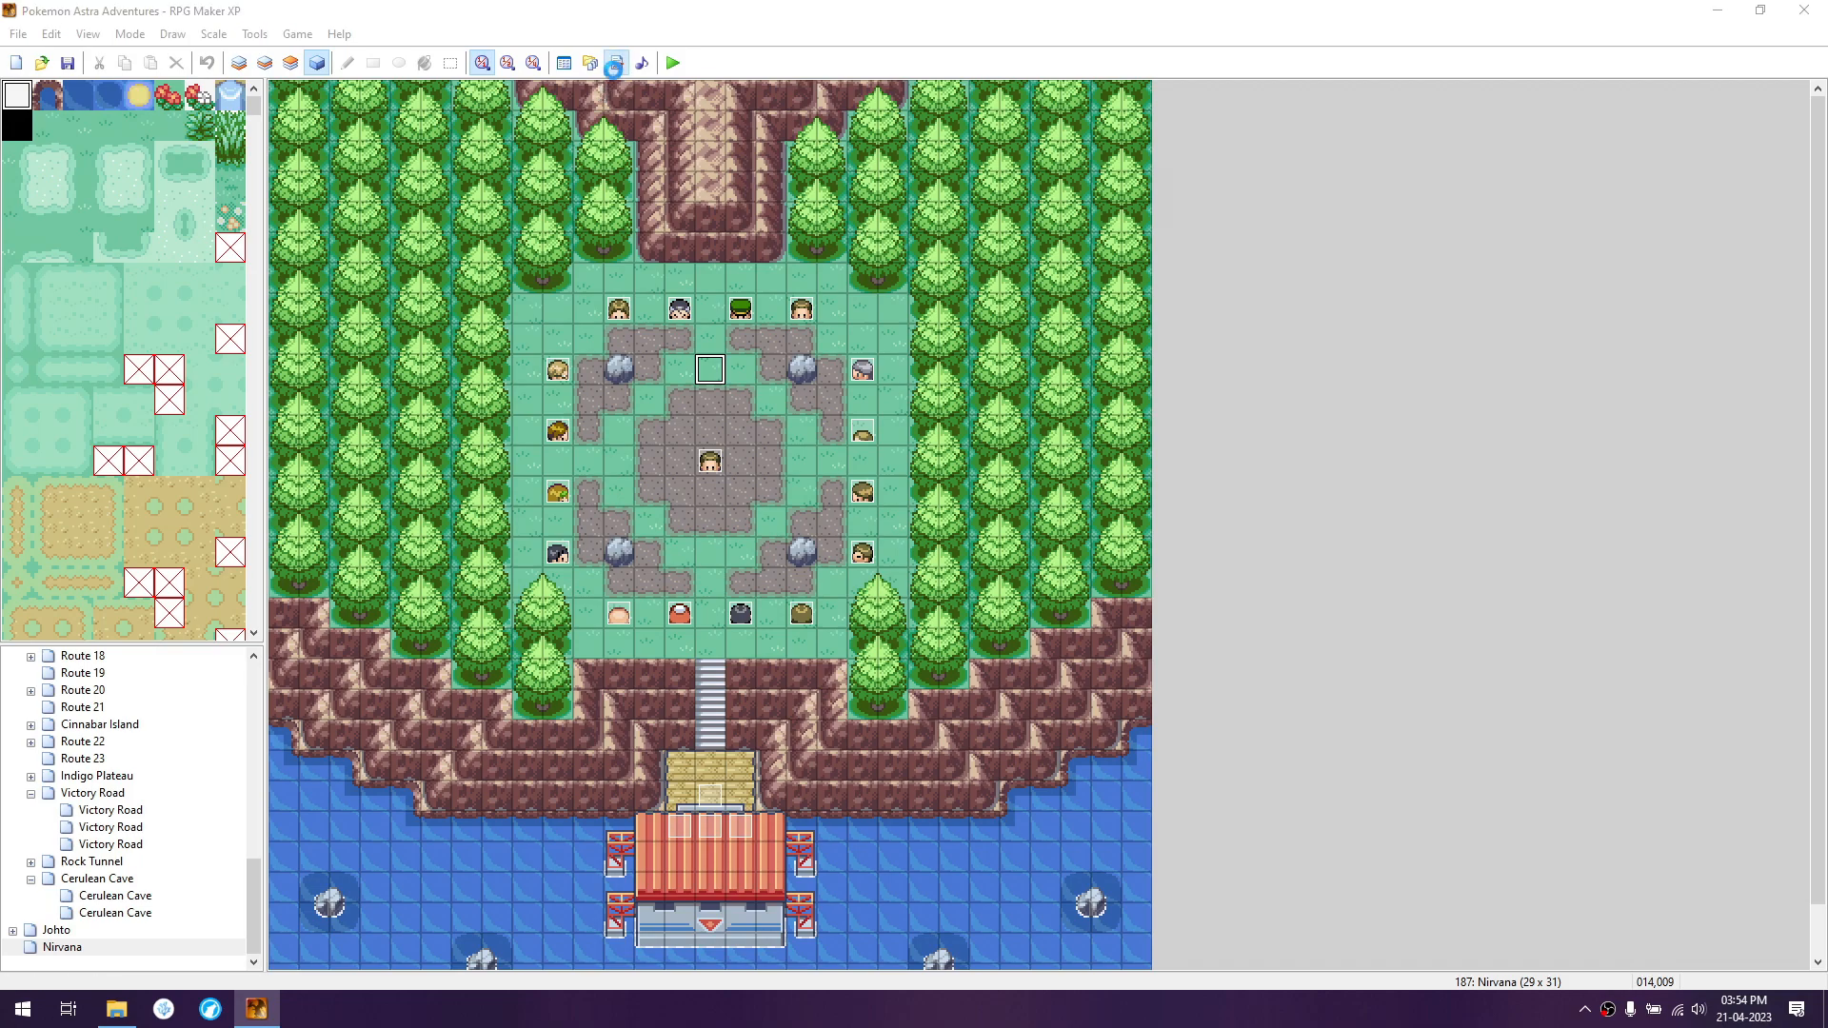
click(1282, 170)
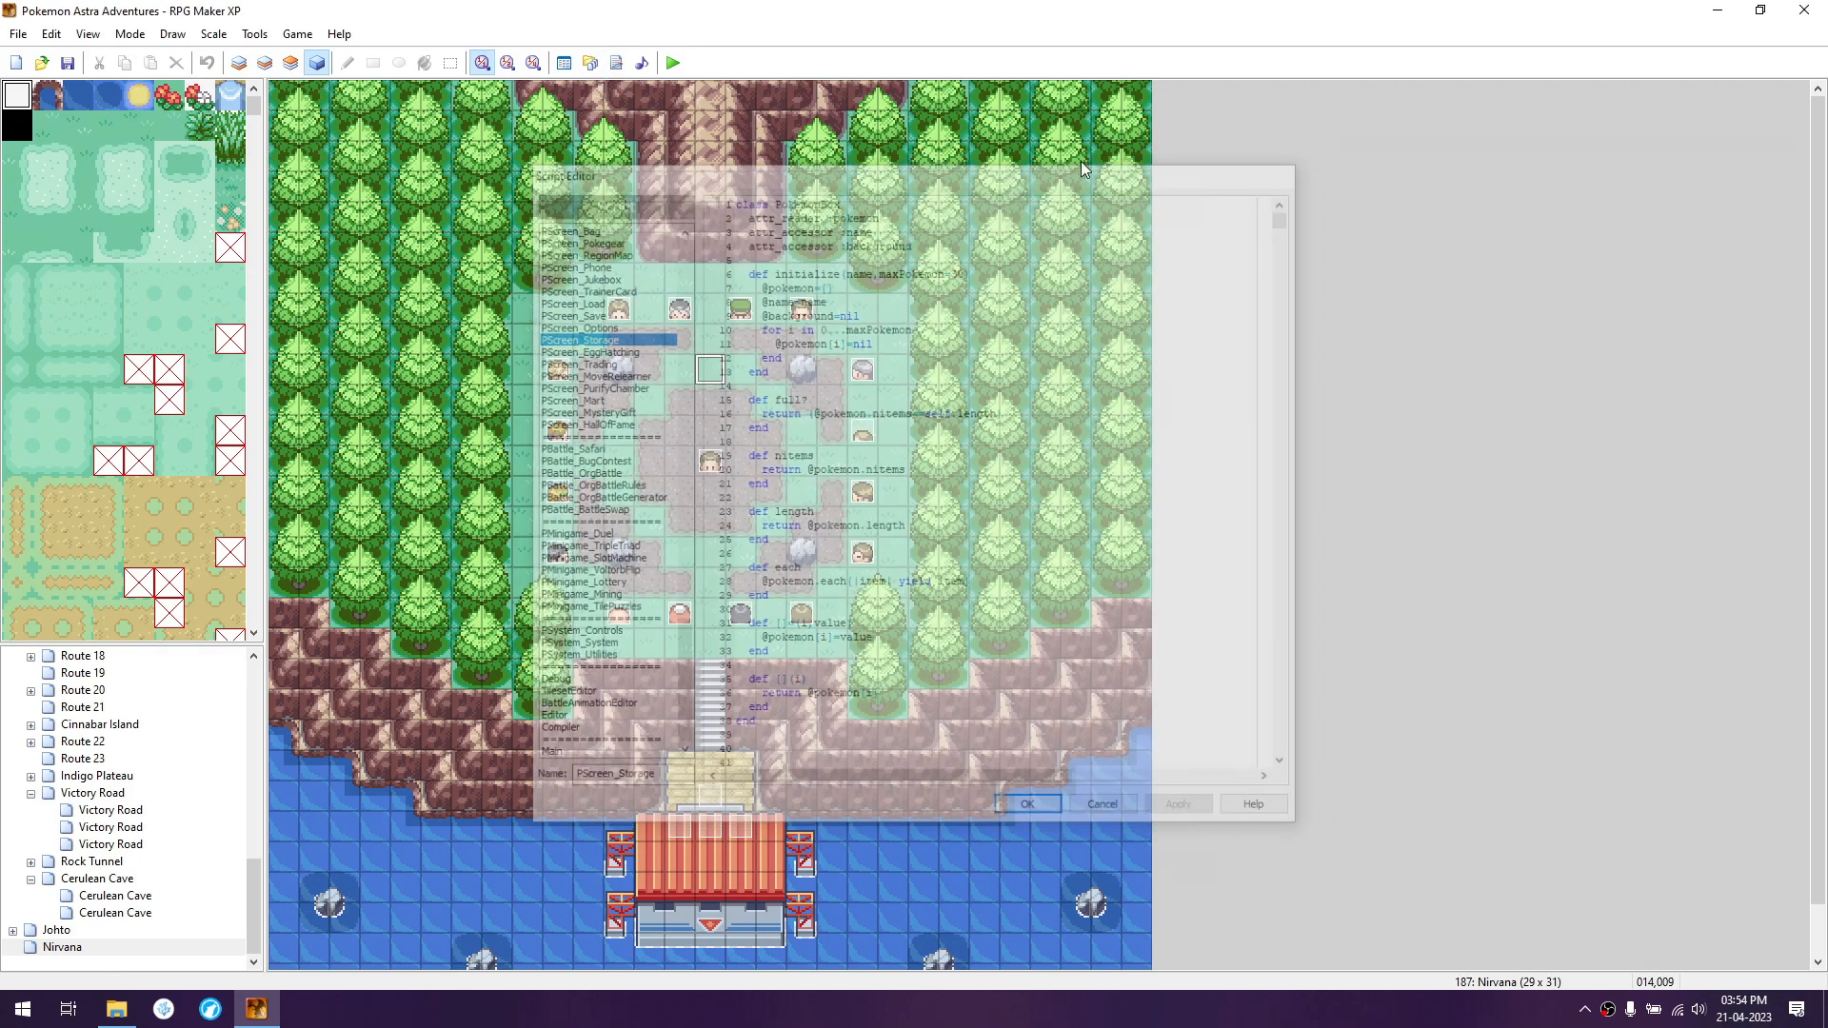
click(616, 63)
scroll(600, 476, up, 20)
click(571, 363)
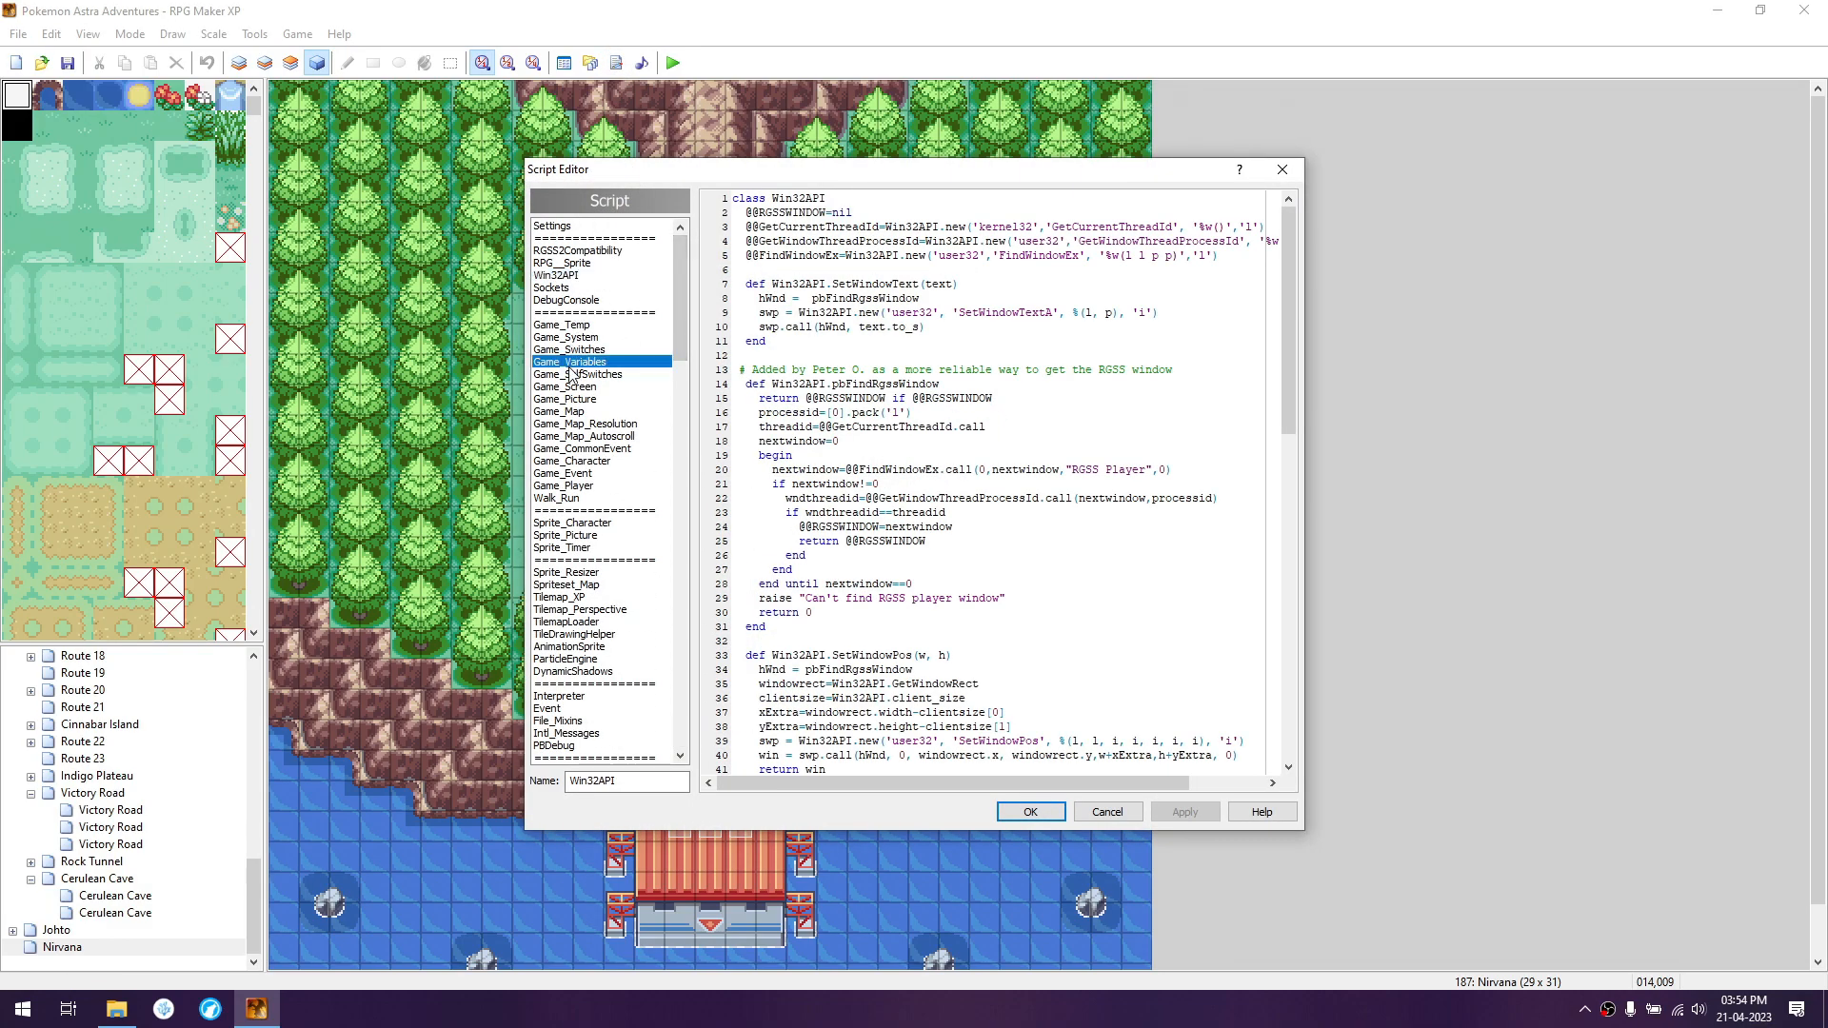
click(595, 485)
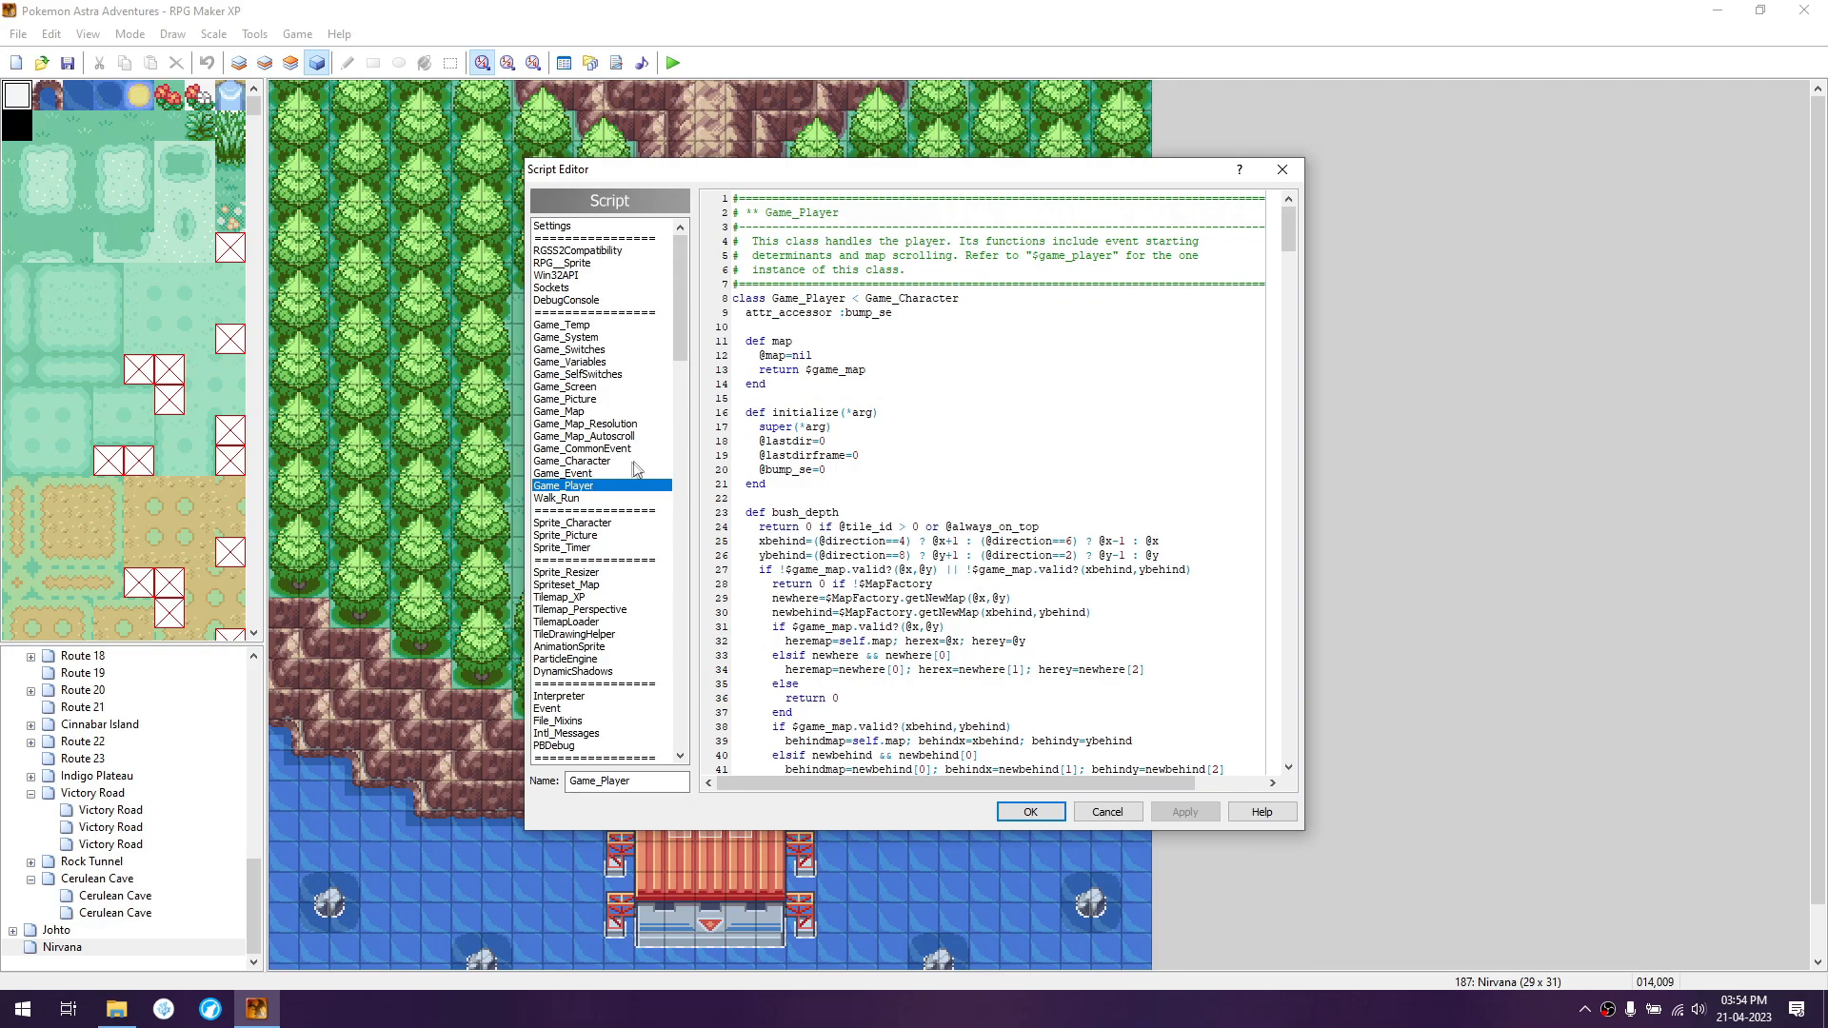
drag(681, 313, 684, 695)
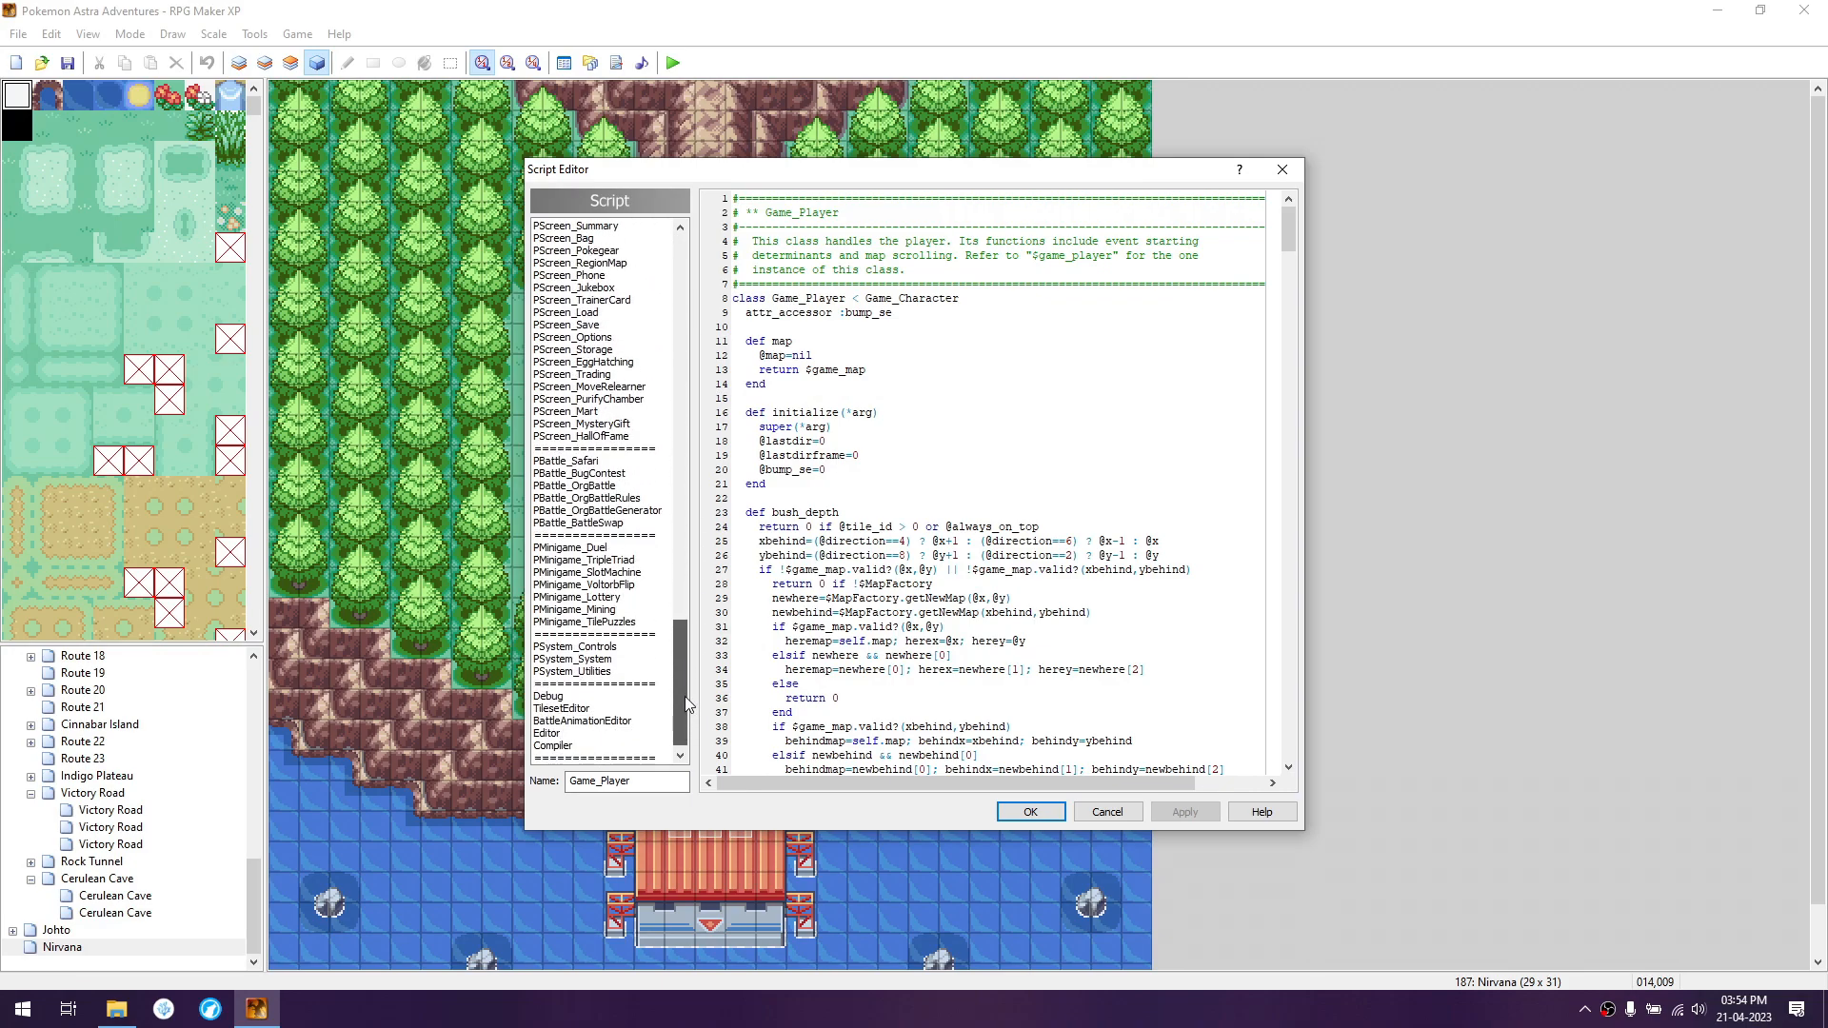
click(587, 660)
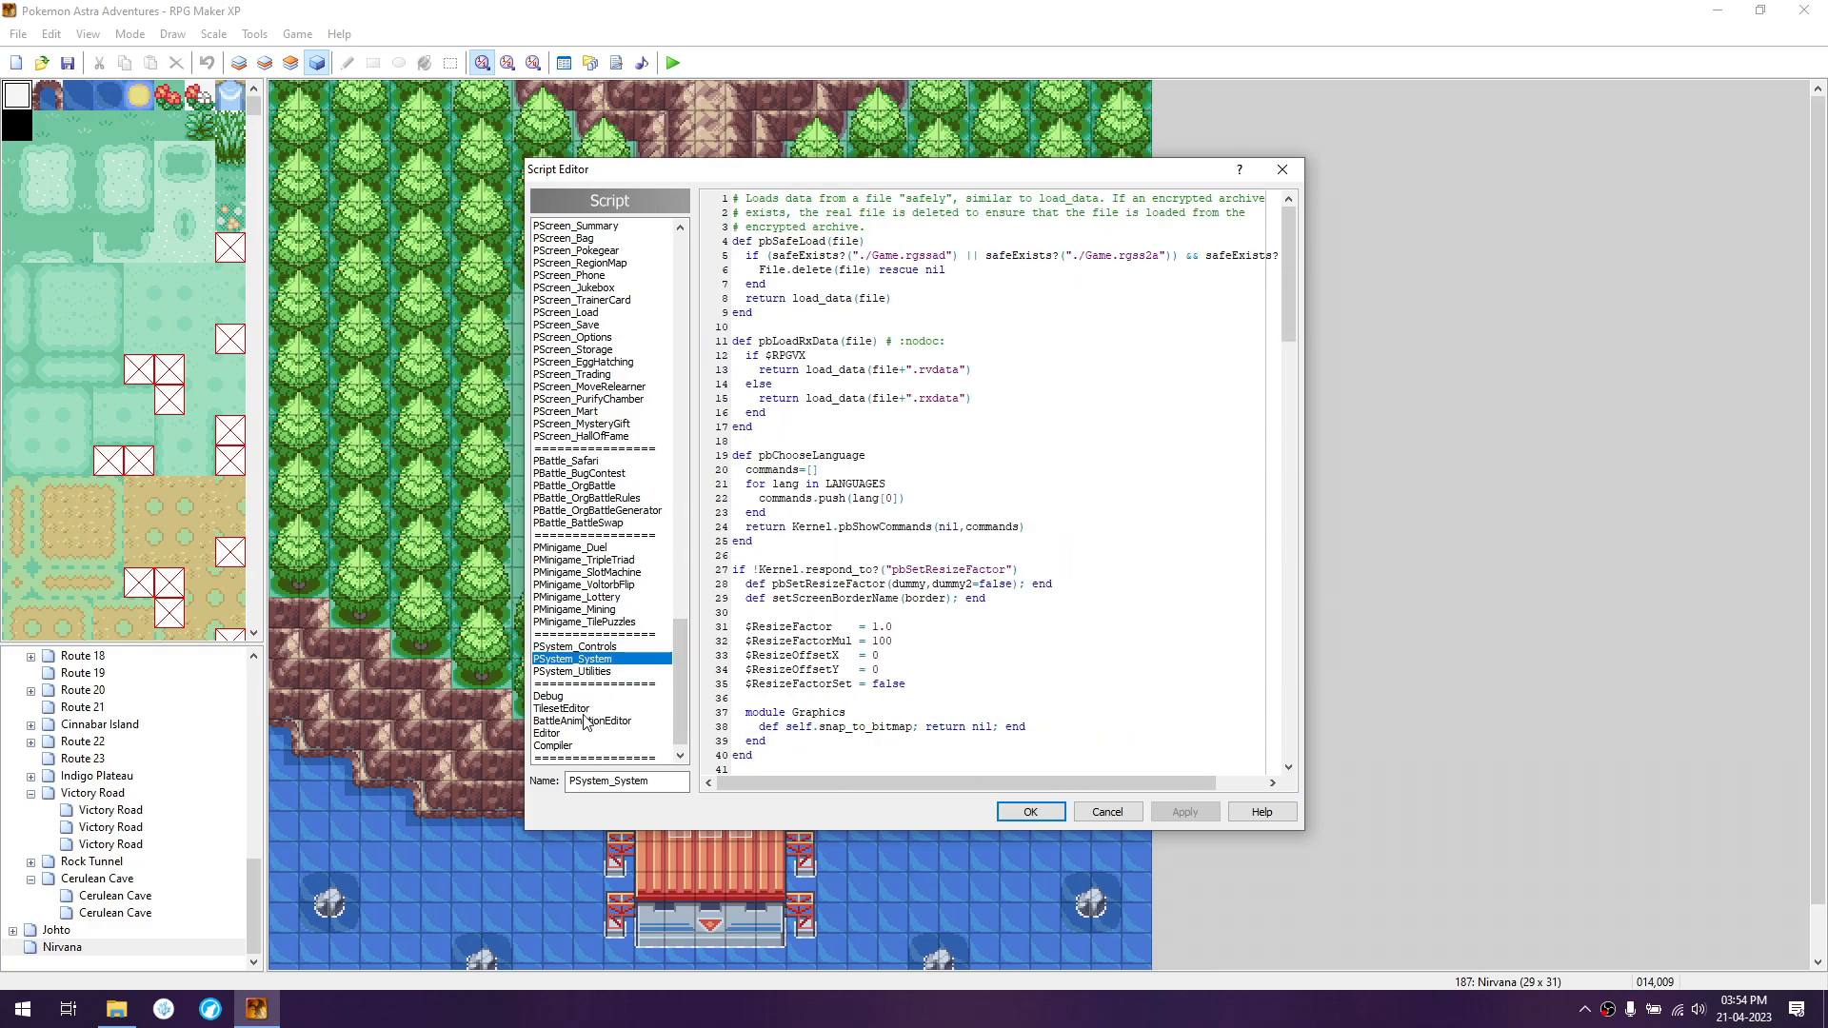
click(590, 698)
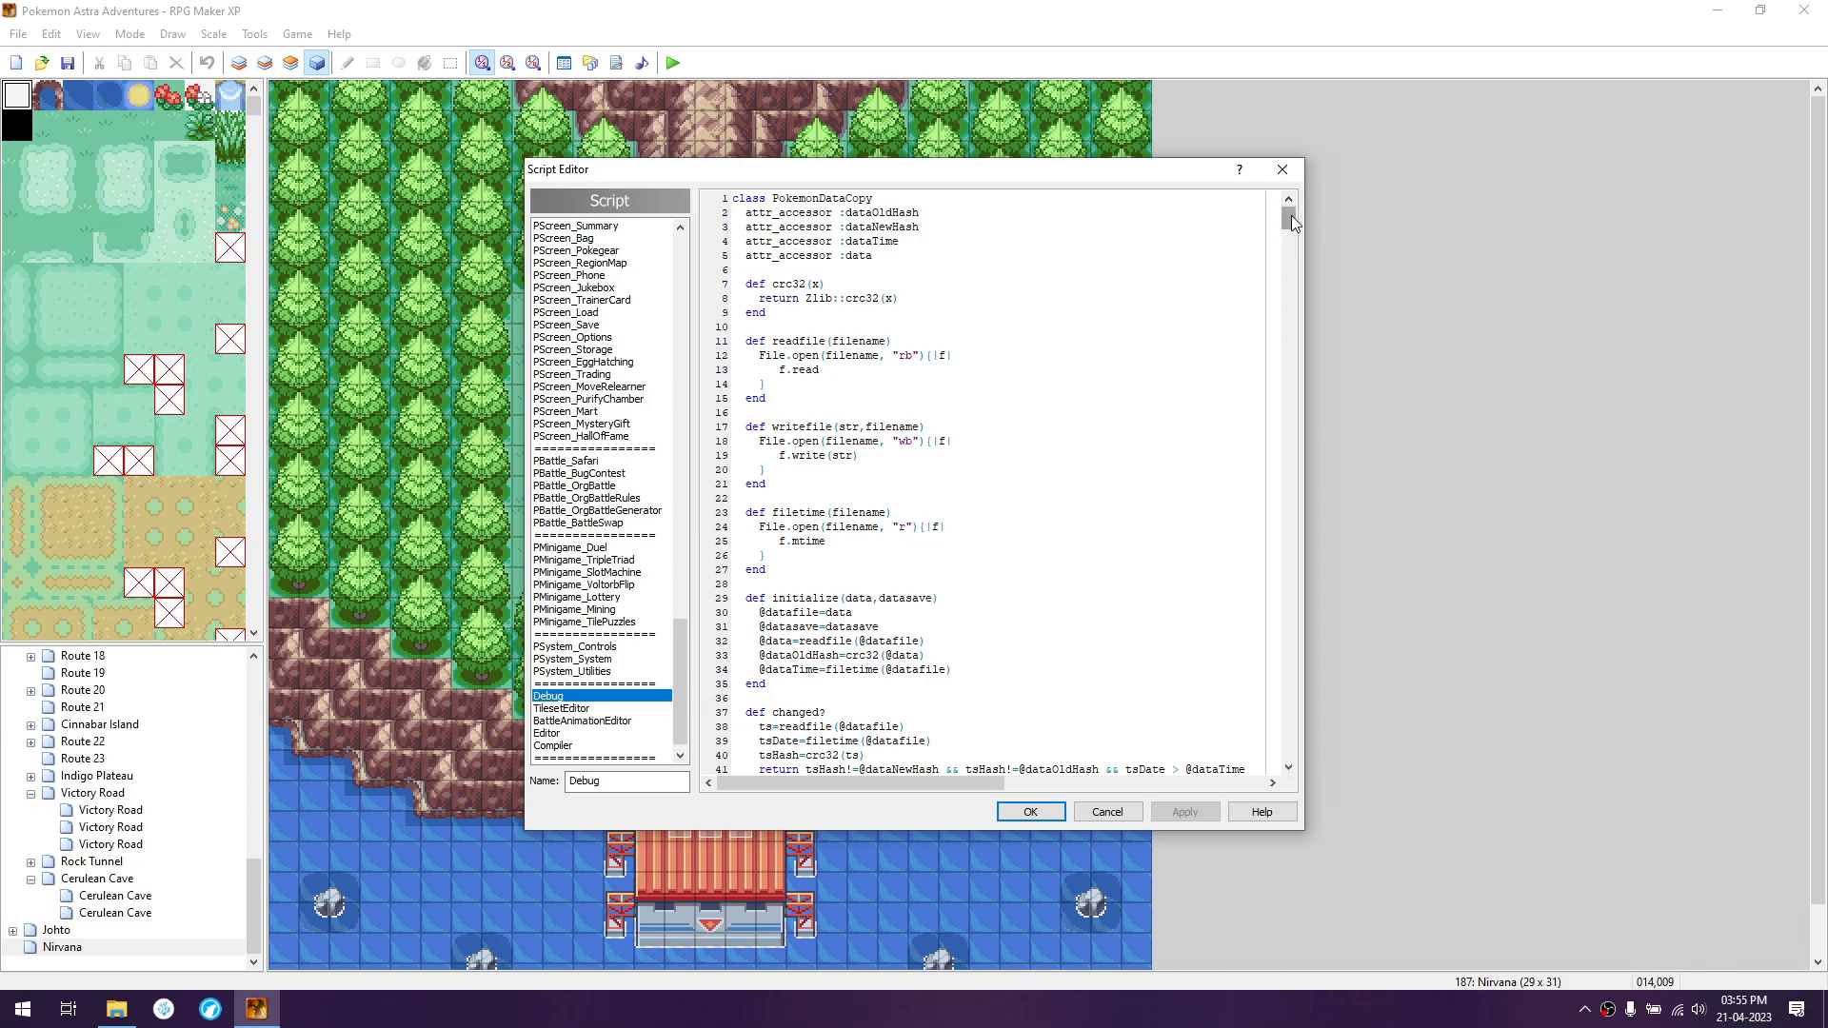
- Look through the Debug script's code around the "quickhatch" and "roamerstatus" commands, near lines 654 to 693
drag(1291, 215, 1287, 592)
click(952, 526)
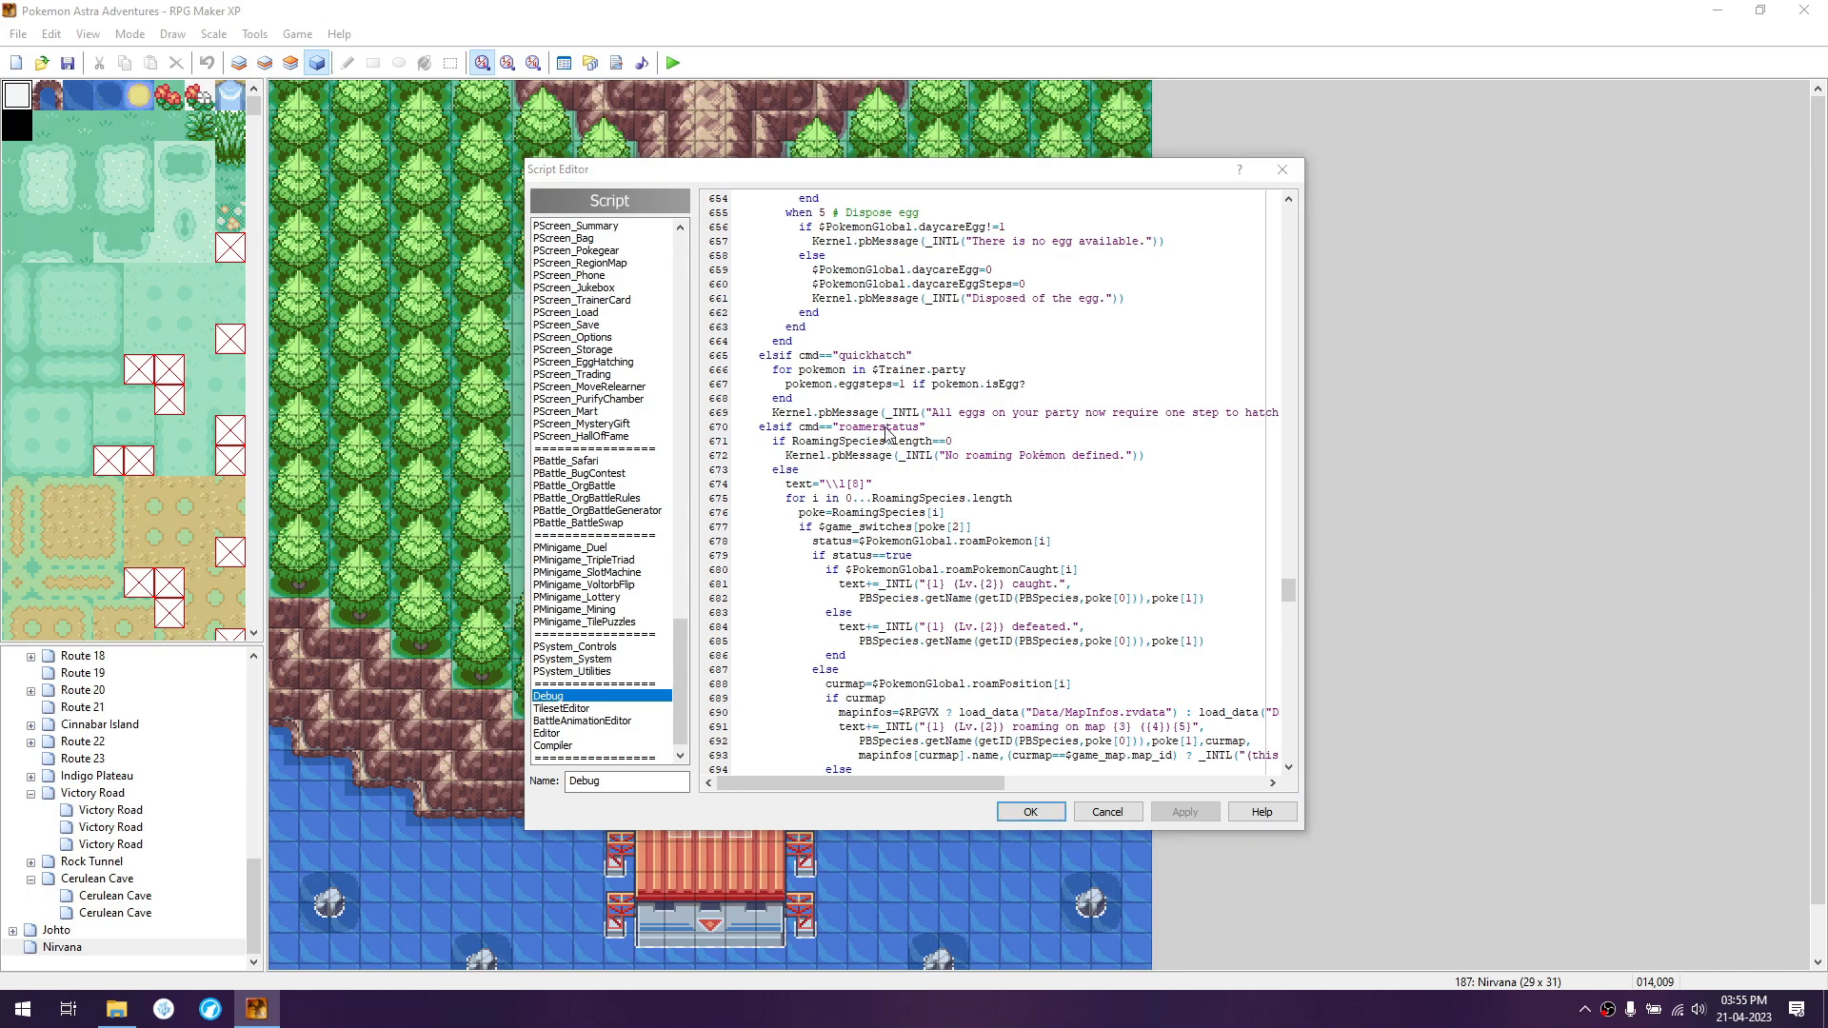
key(ctrl+f)
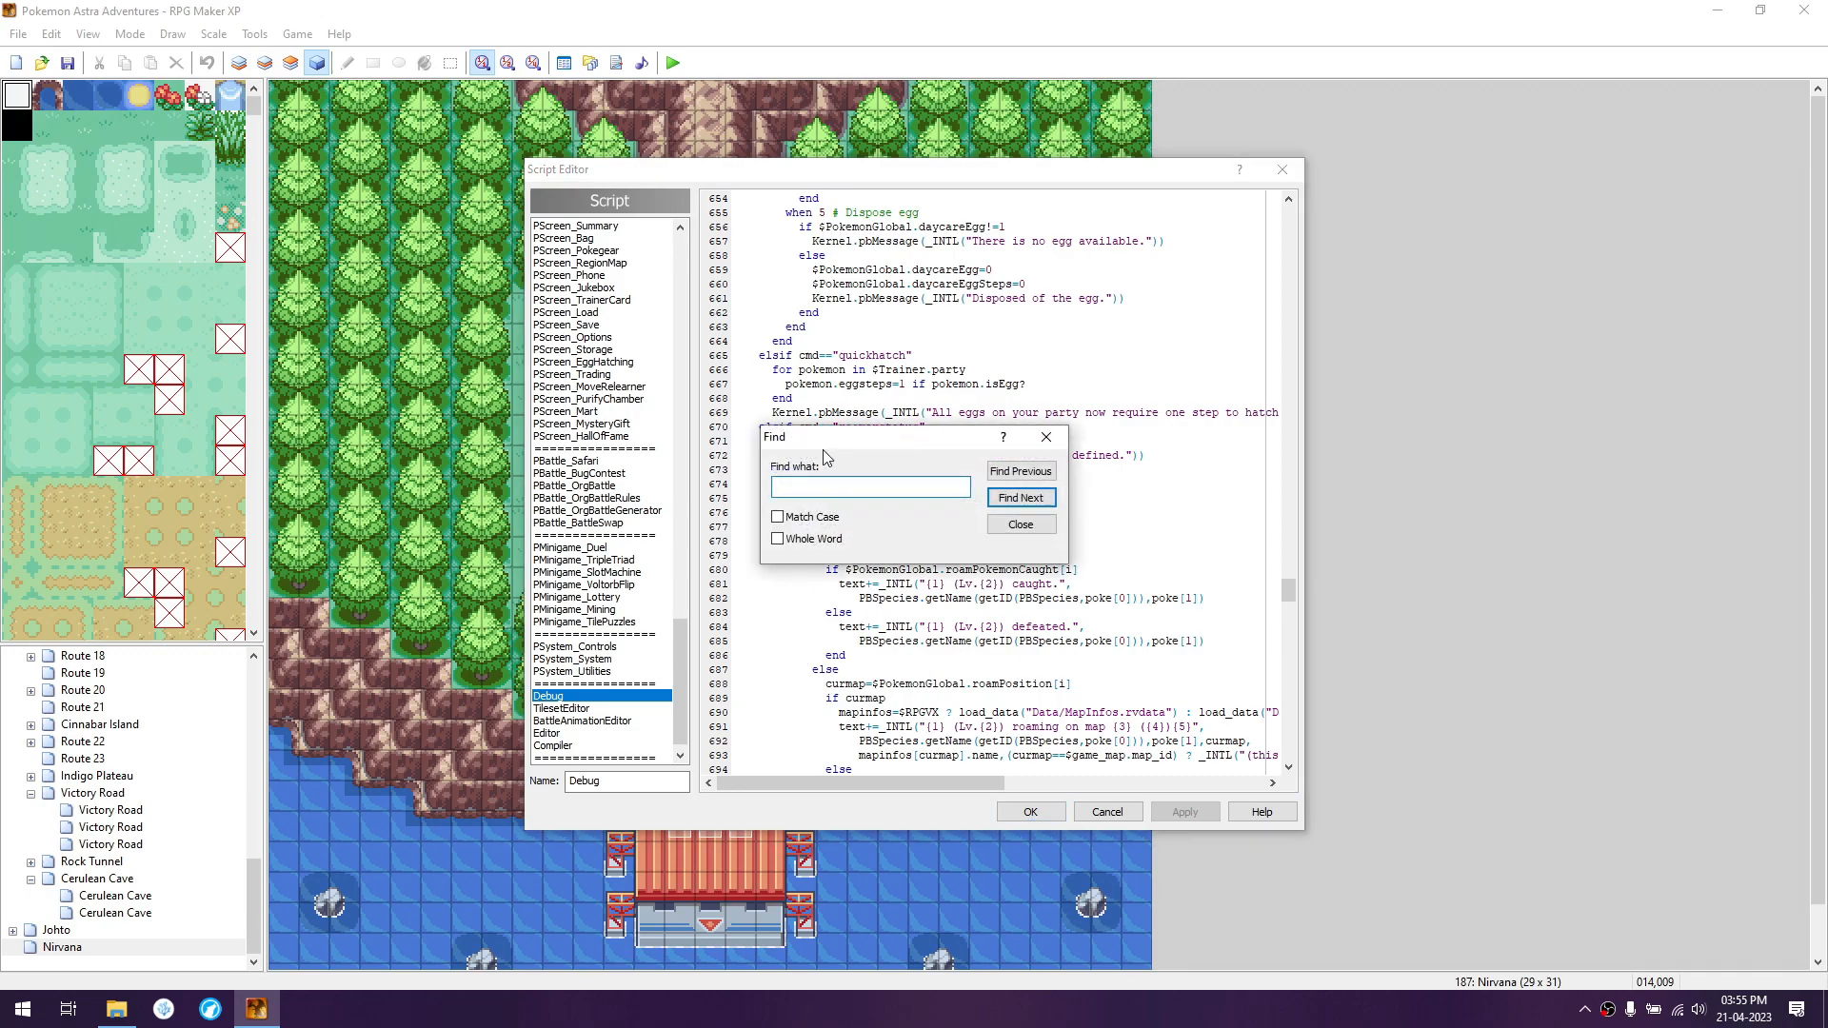
click(1046, 438)
drag(1060, 650, 827, 256)
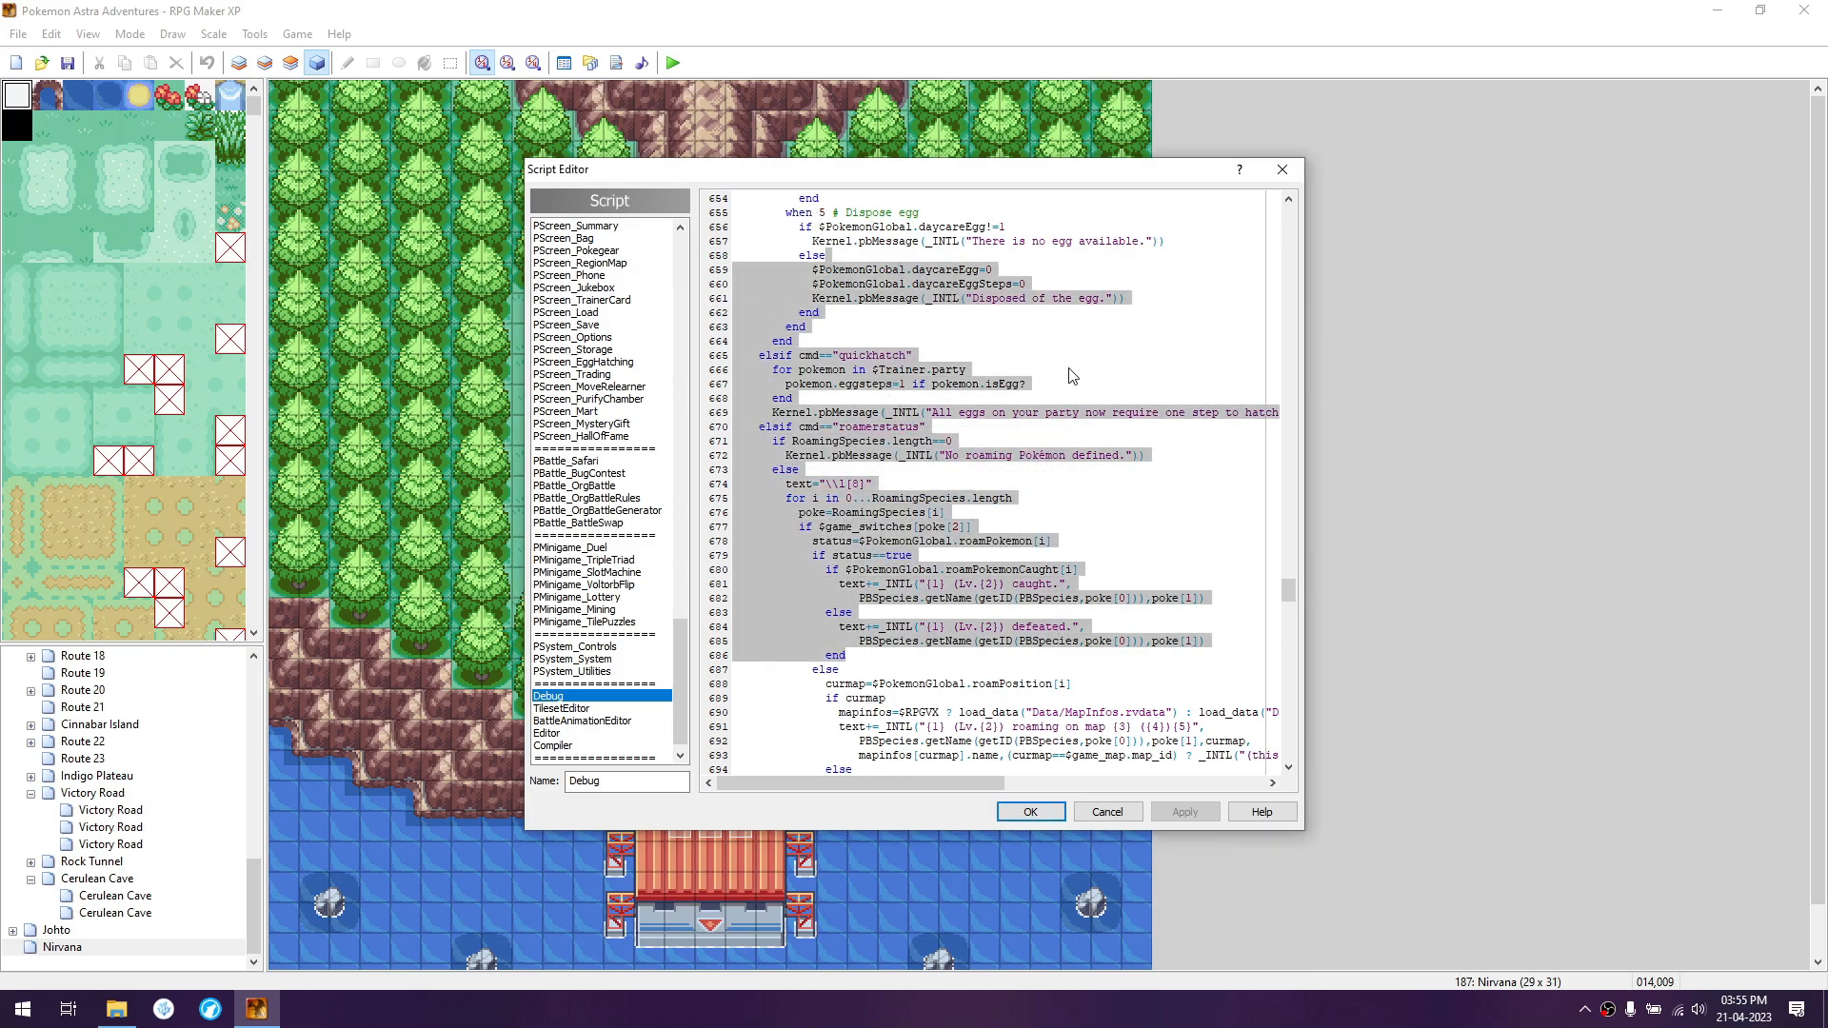
click(948, 478)
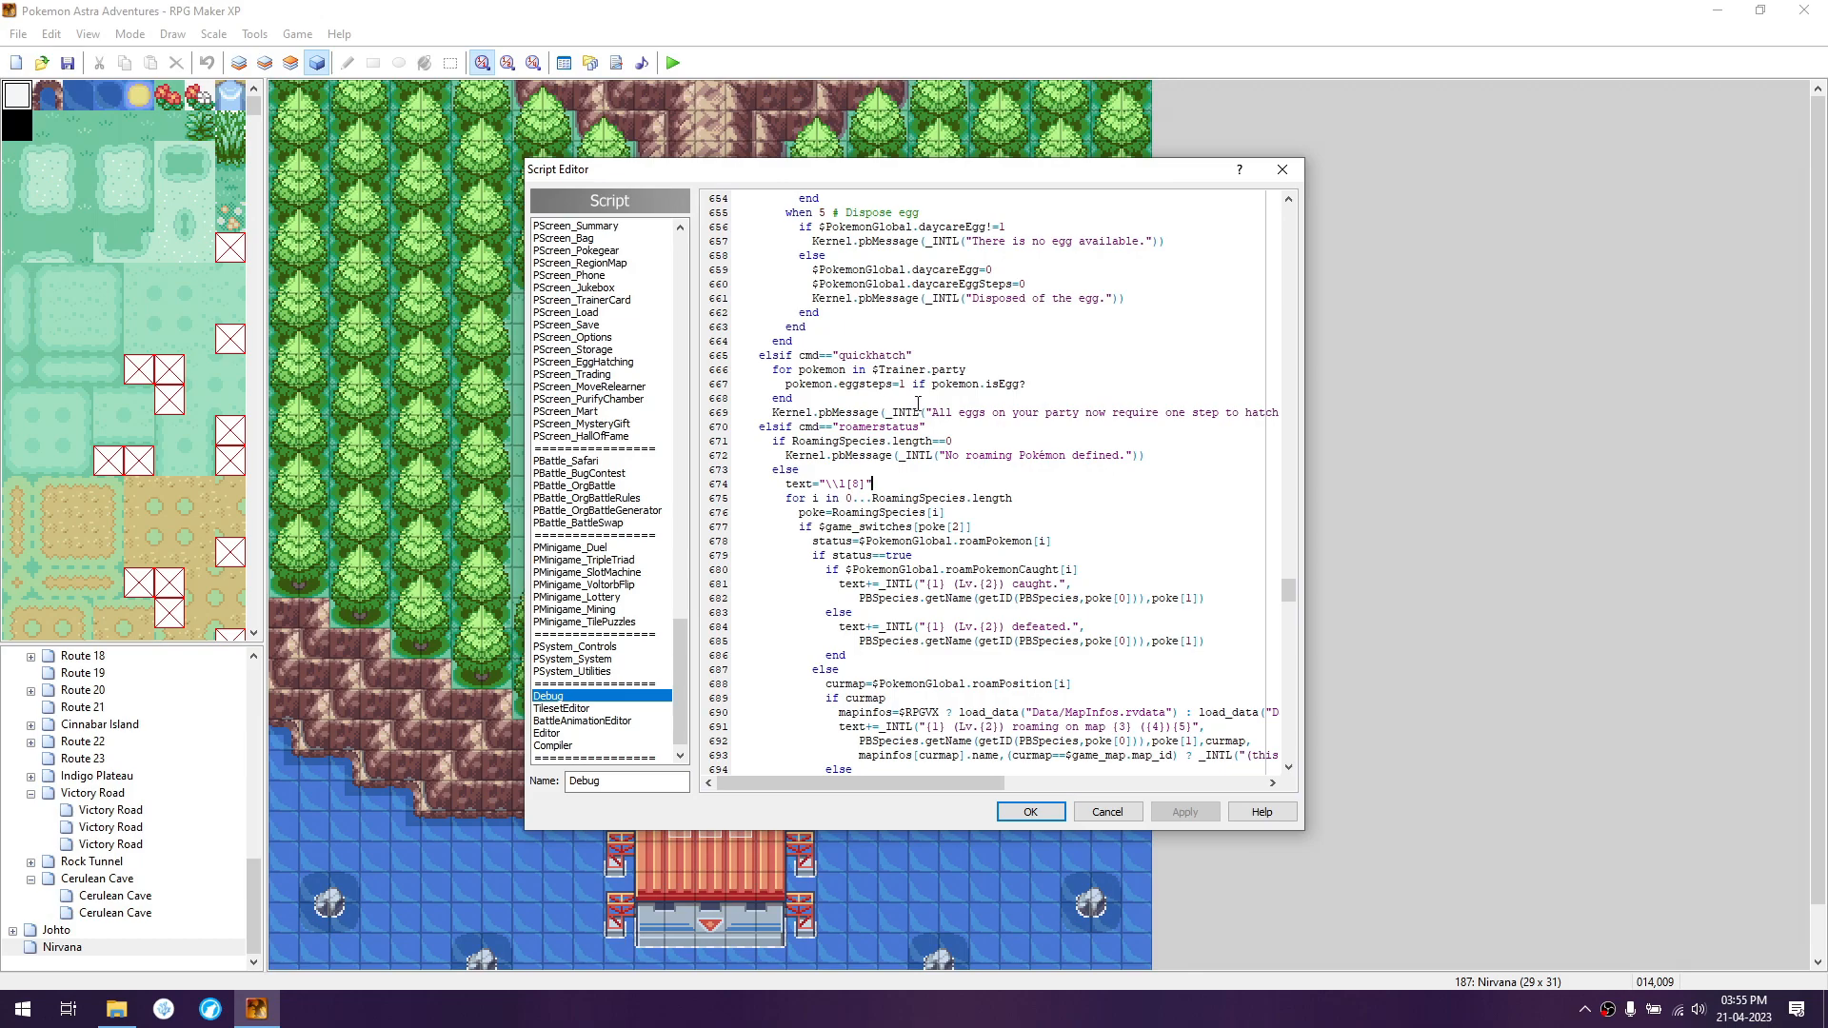
- Search all script sections for "snagball", examine the first match in PokeBattle_Battle, and leave the Script Editor without saving changes
key(ctrl+shift+f)
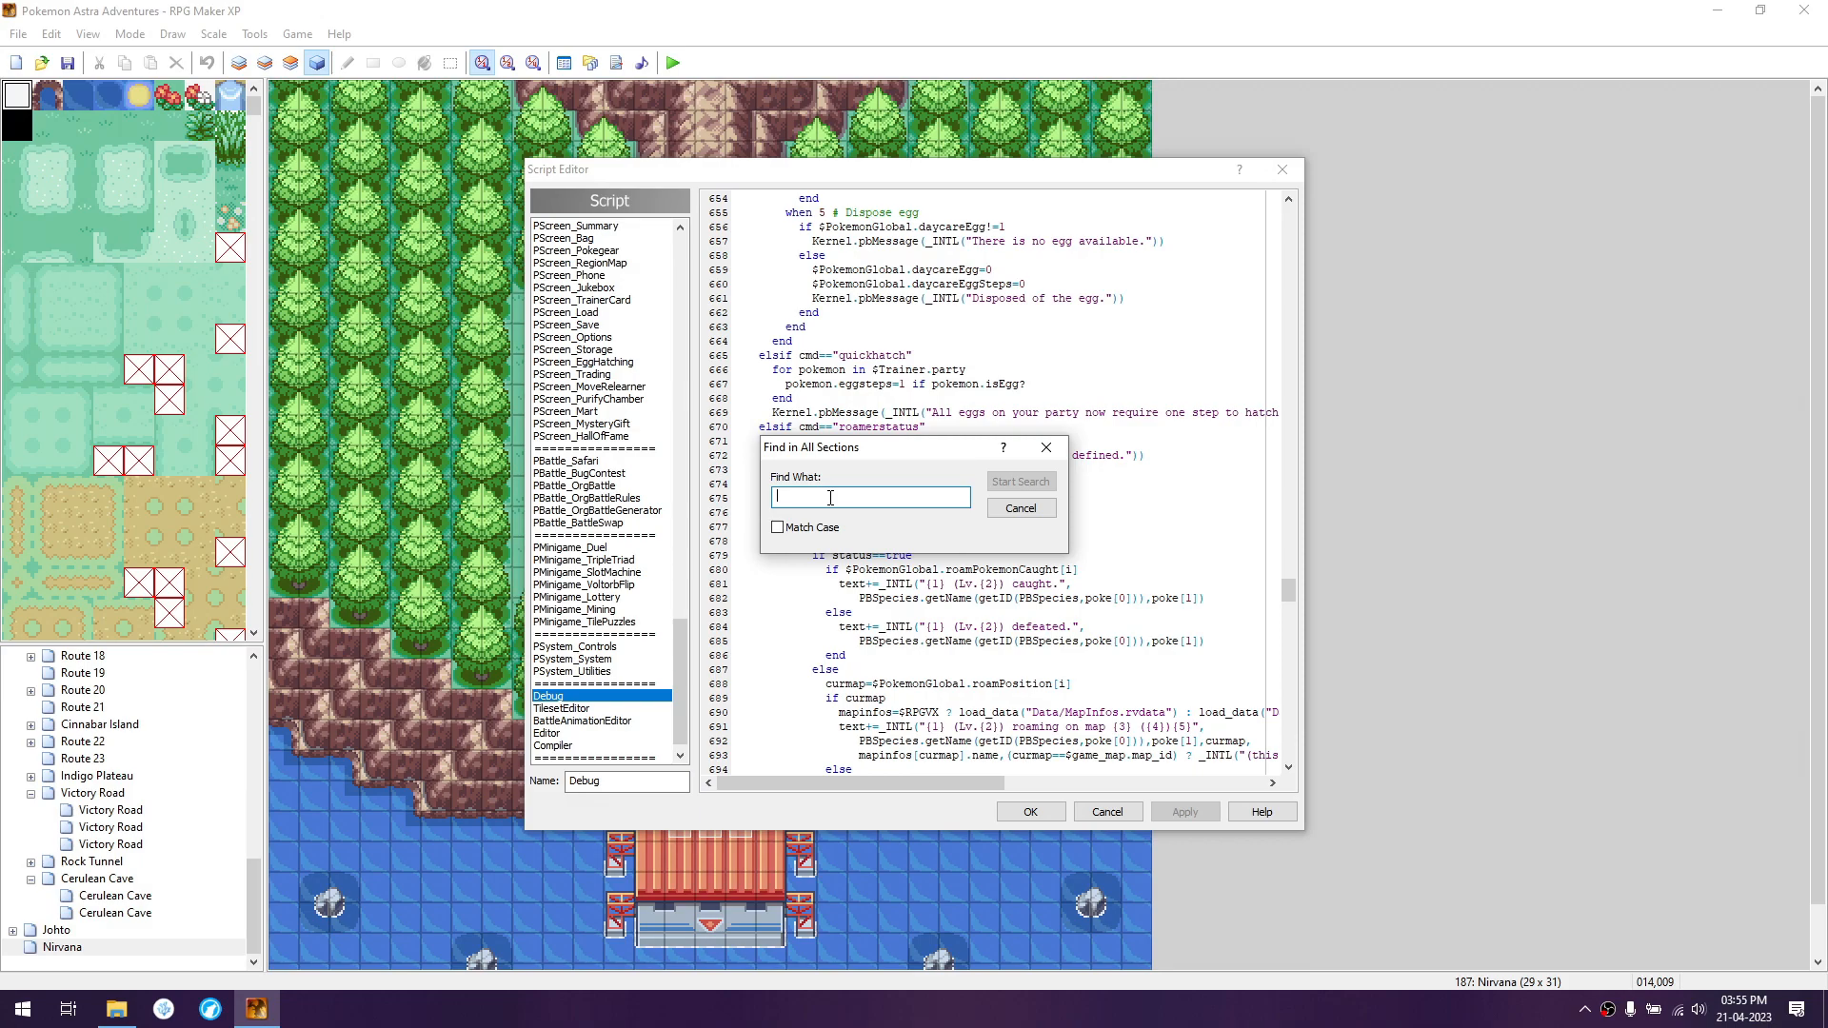
text(snagball)
key(Return)
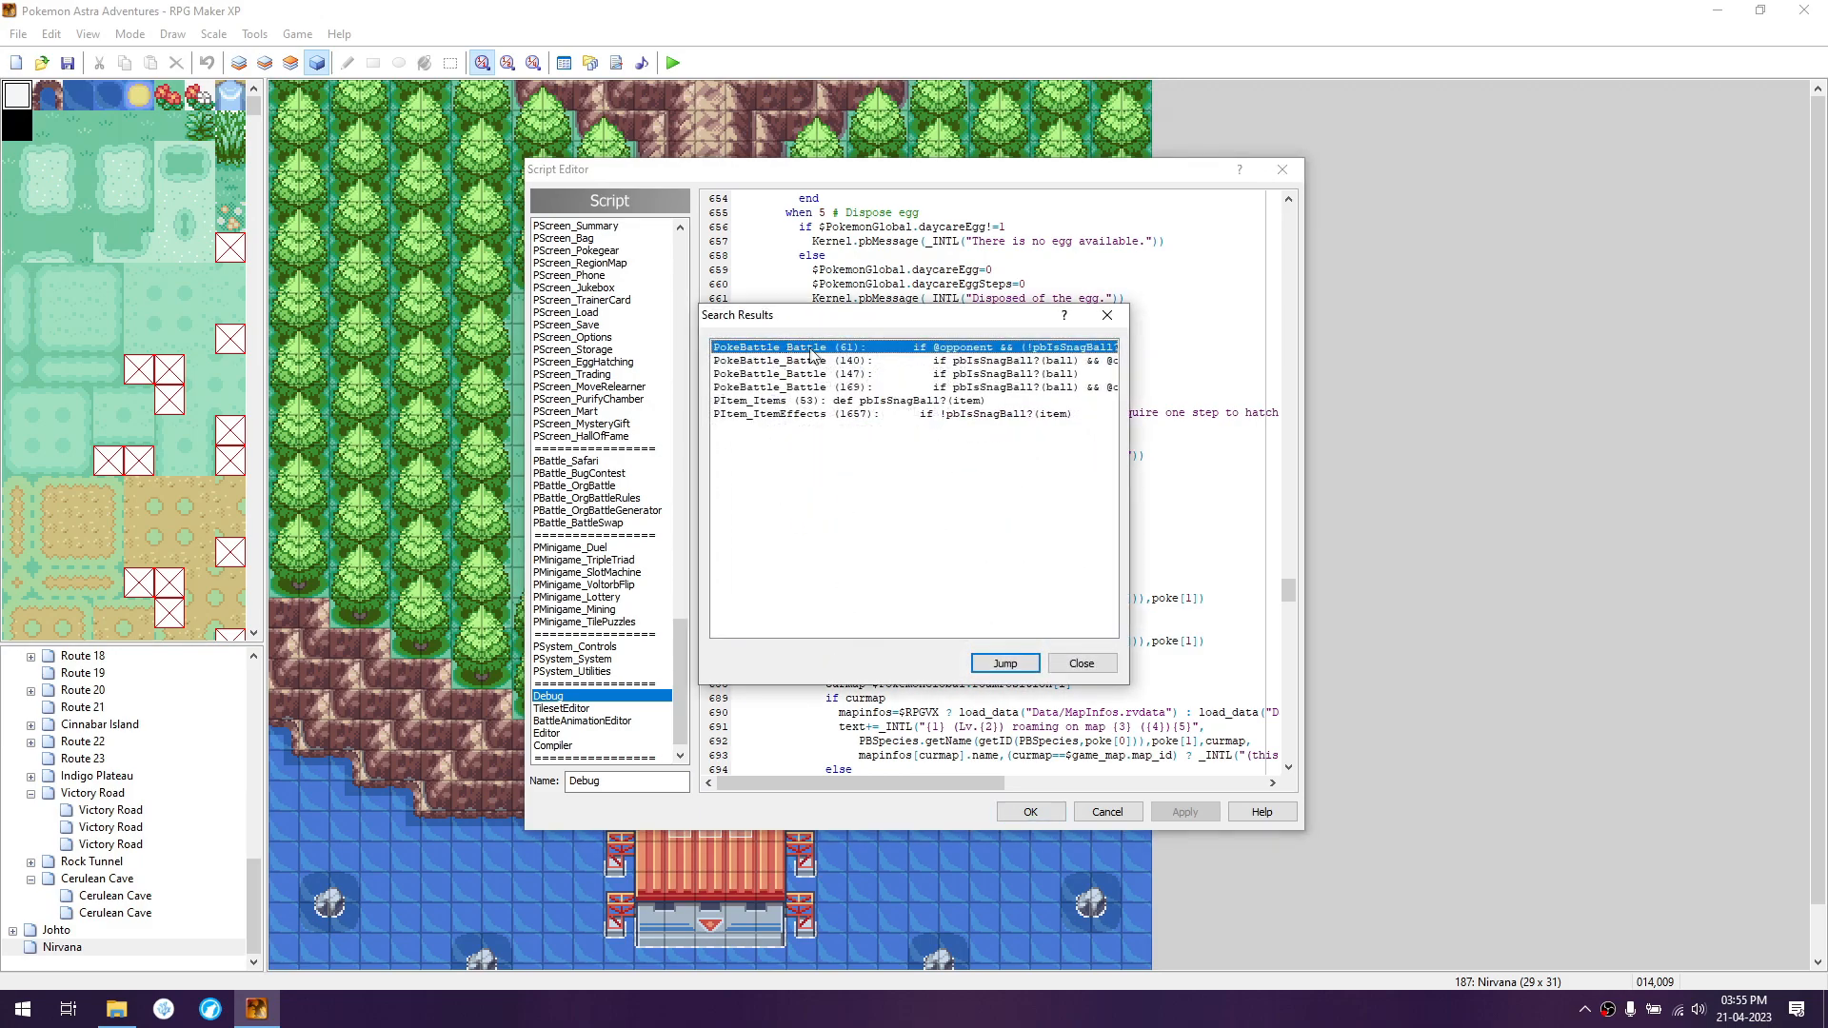
click(1007, 663)
drag(771, 468, 1238, 470)
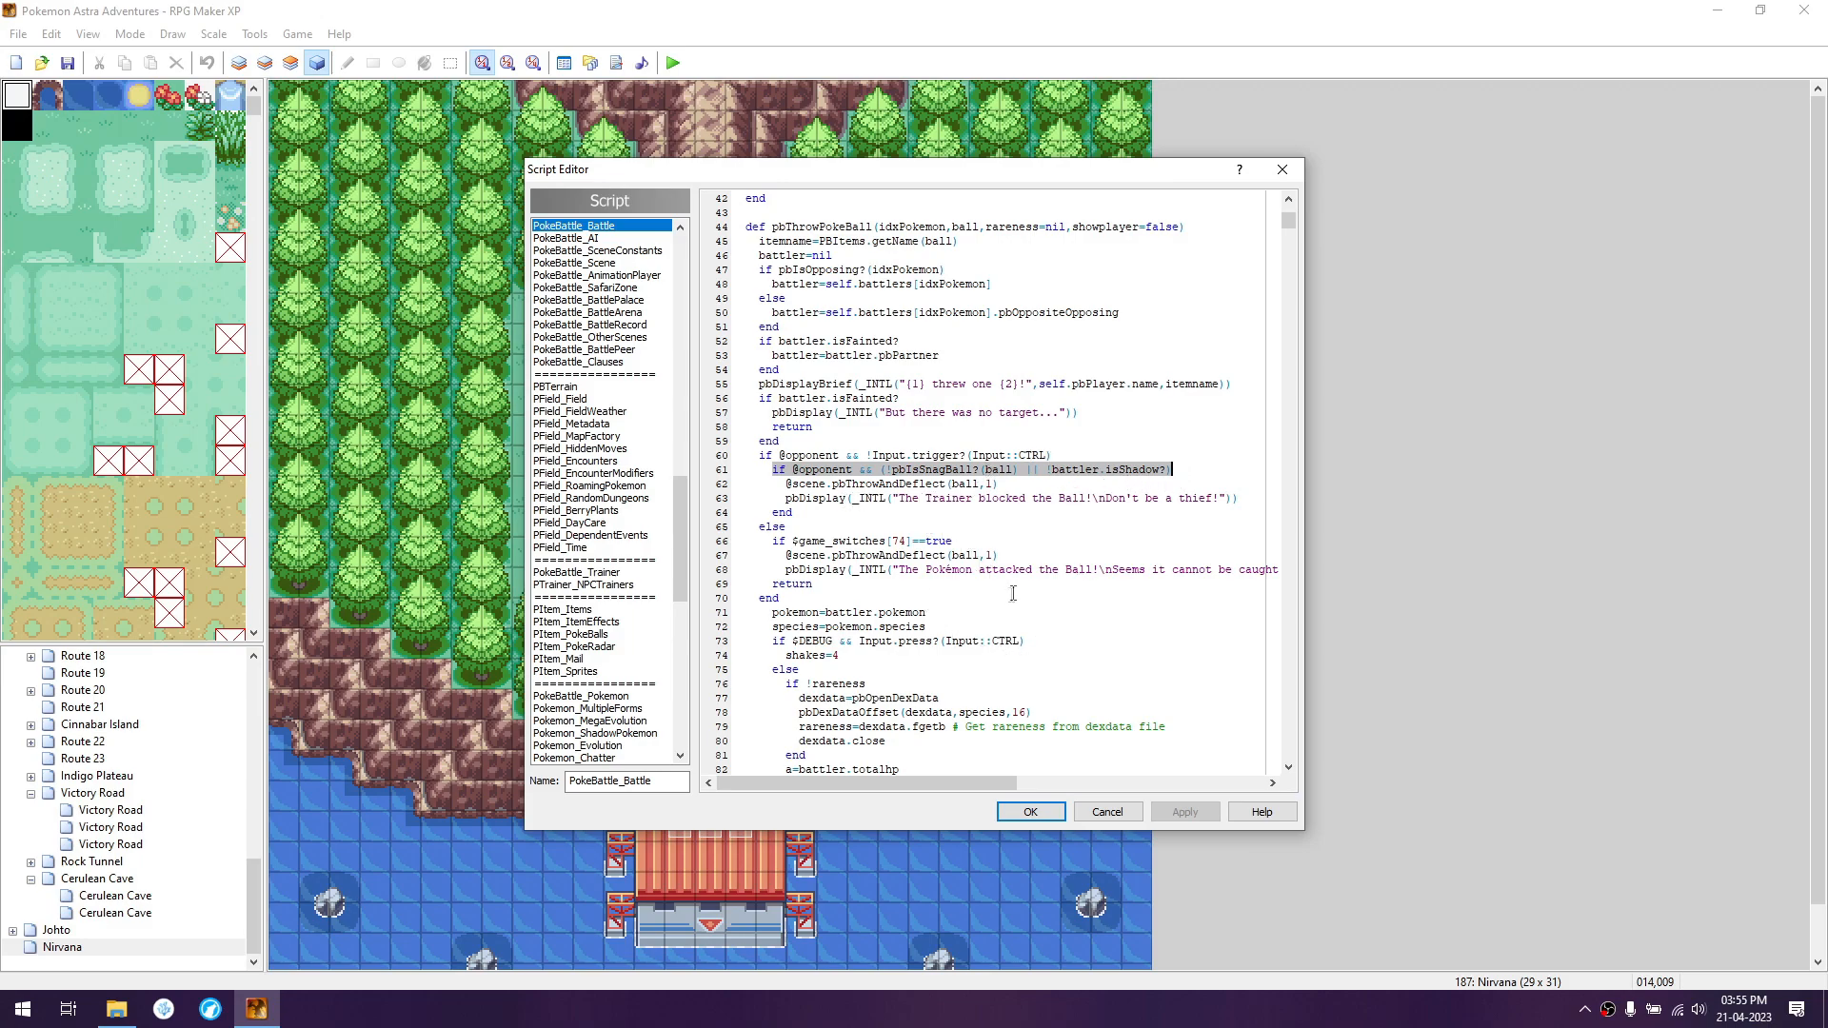
click(1107, 811)
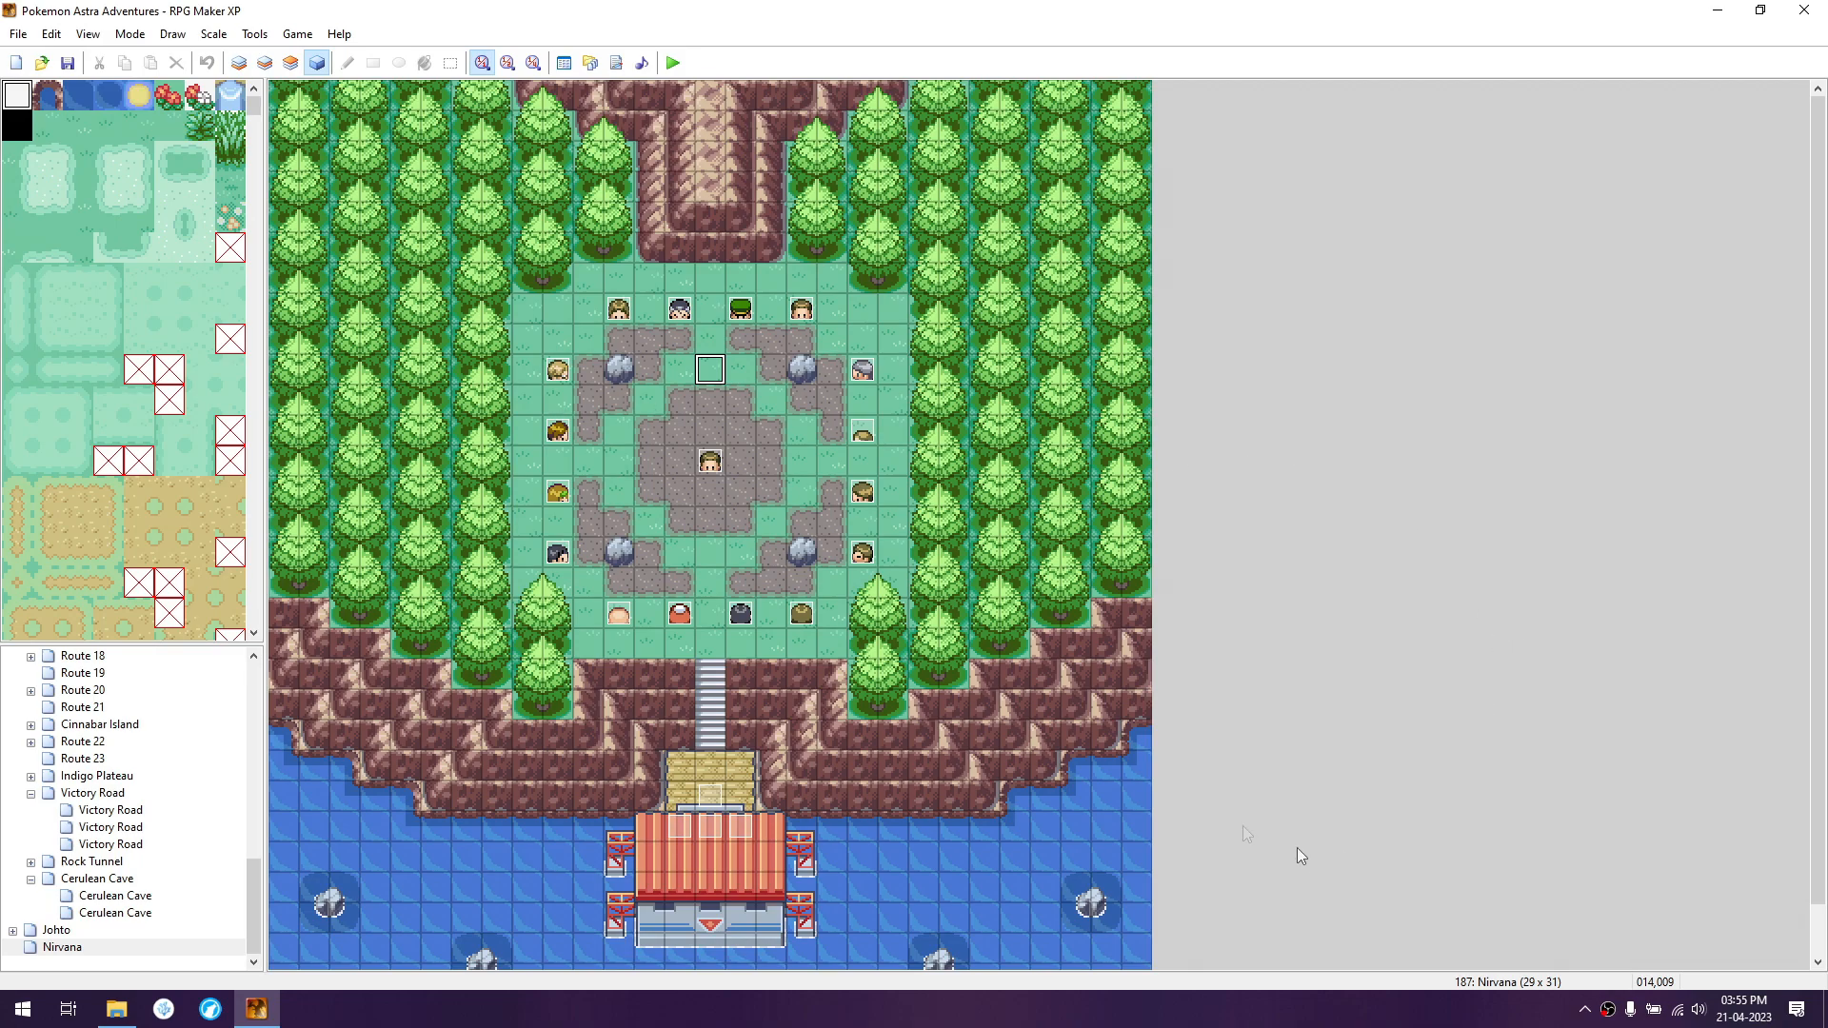
click(1074, 705)
click(680, 765)
click(710, 766)
click(710, 794)
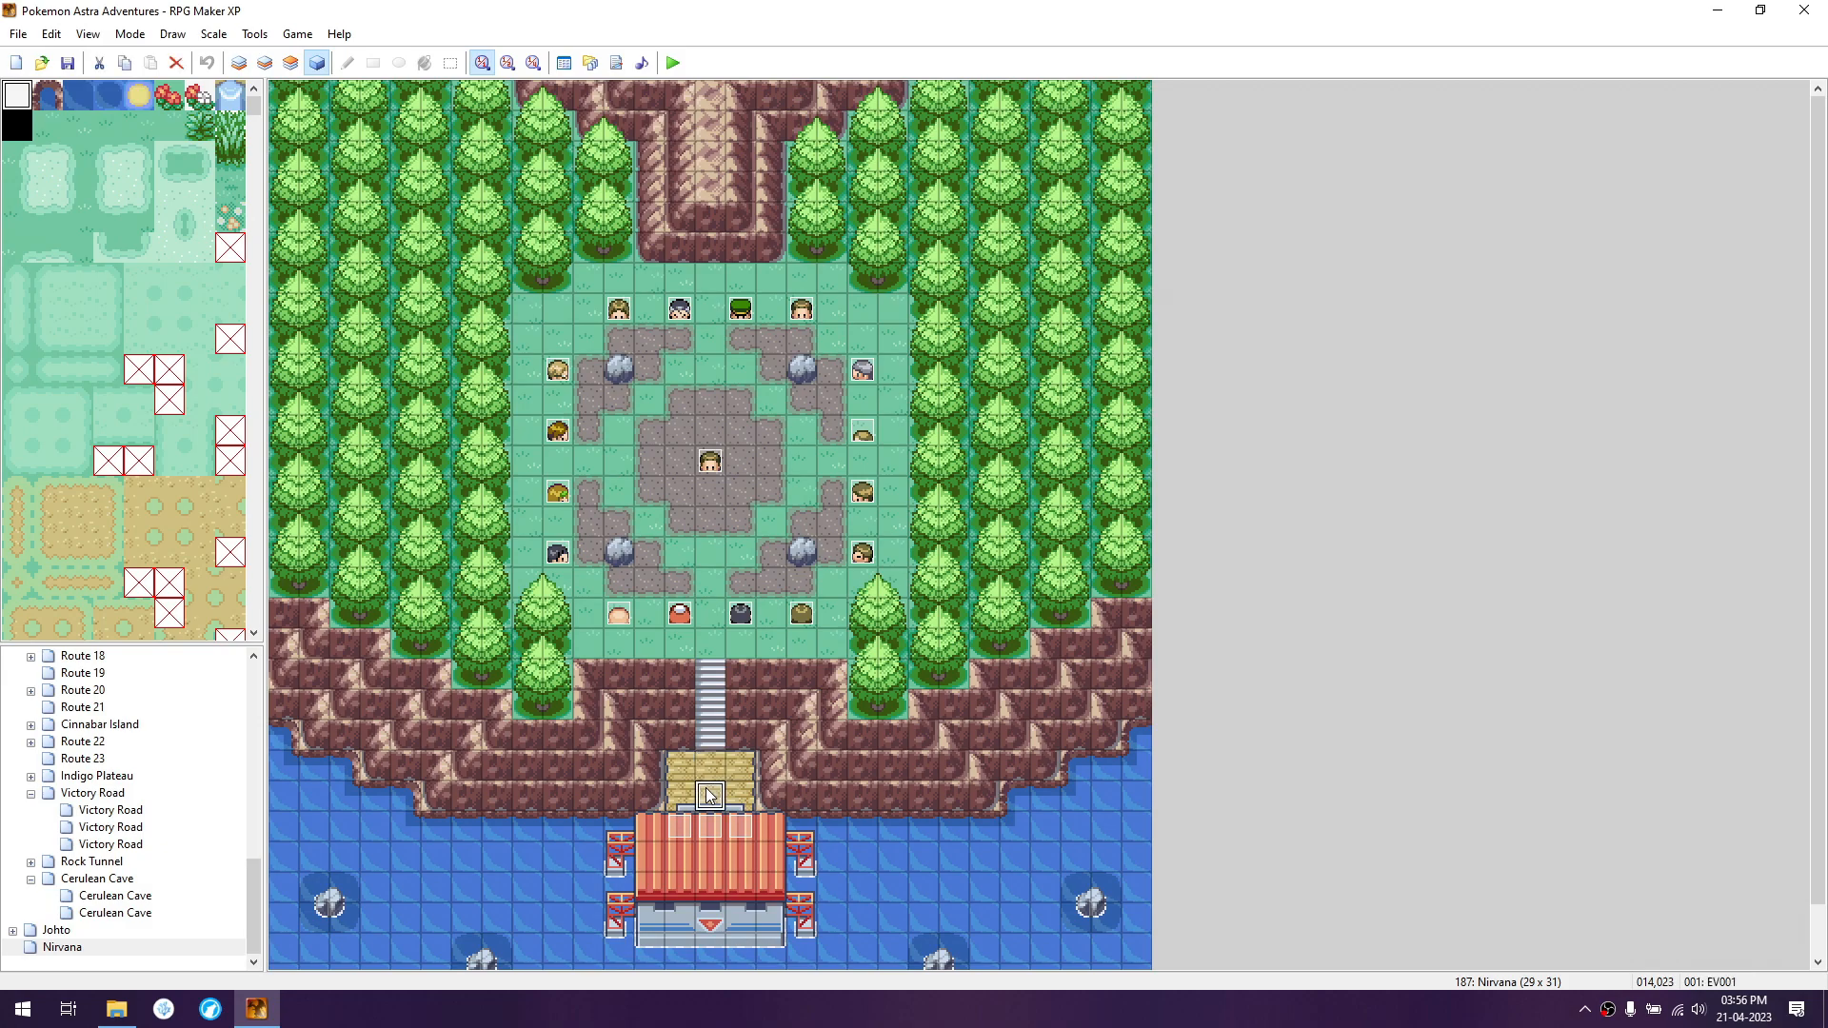
click(709, 767)
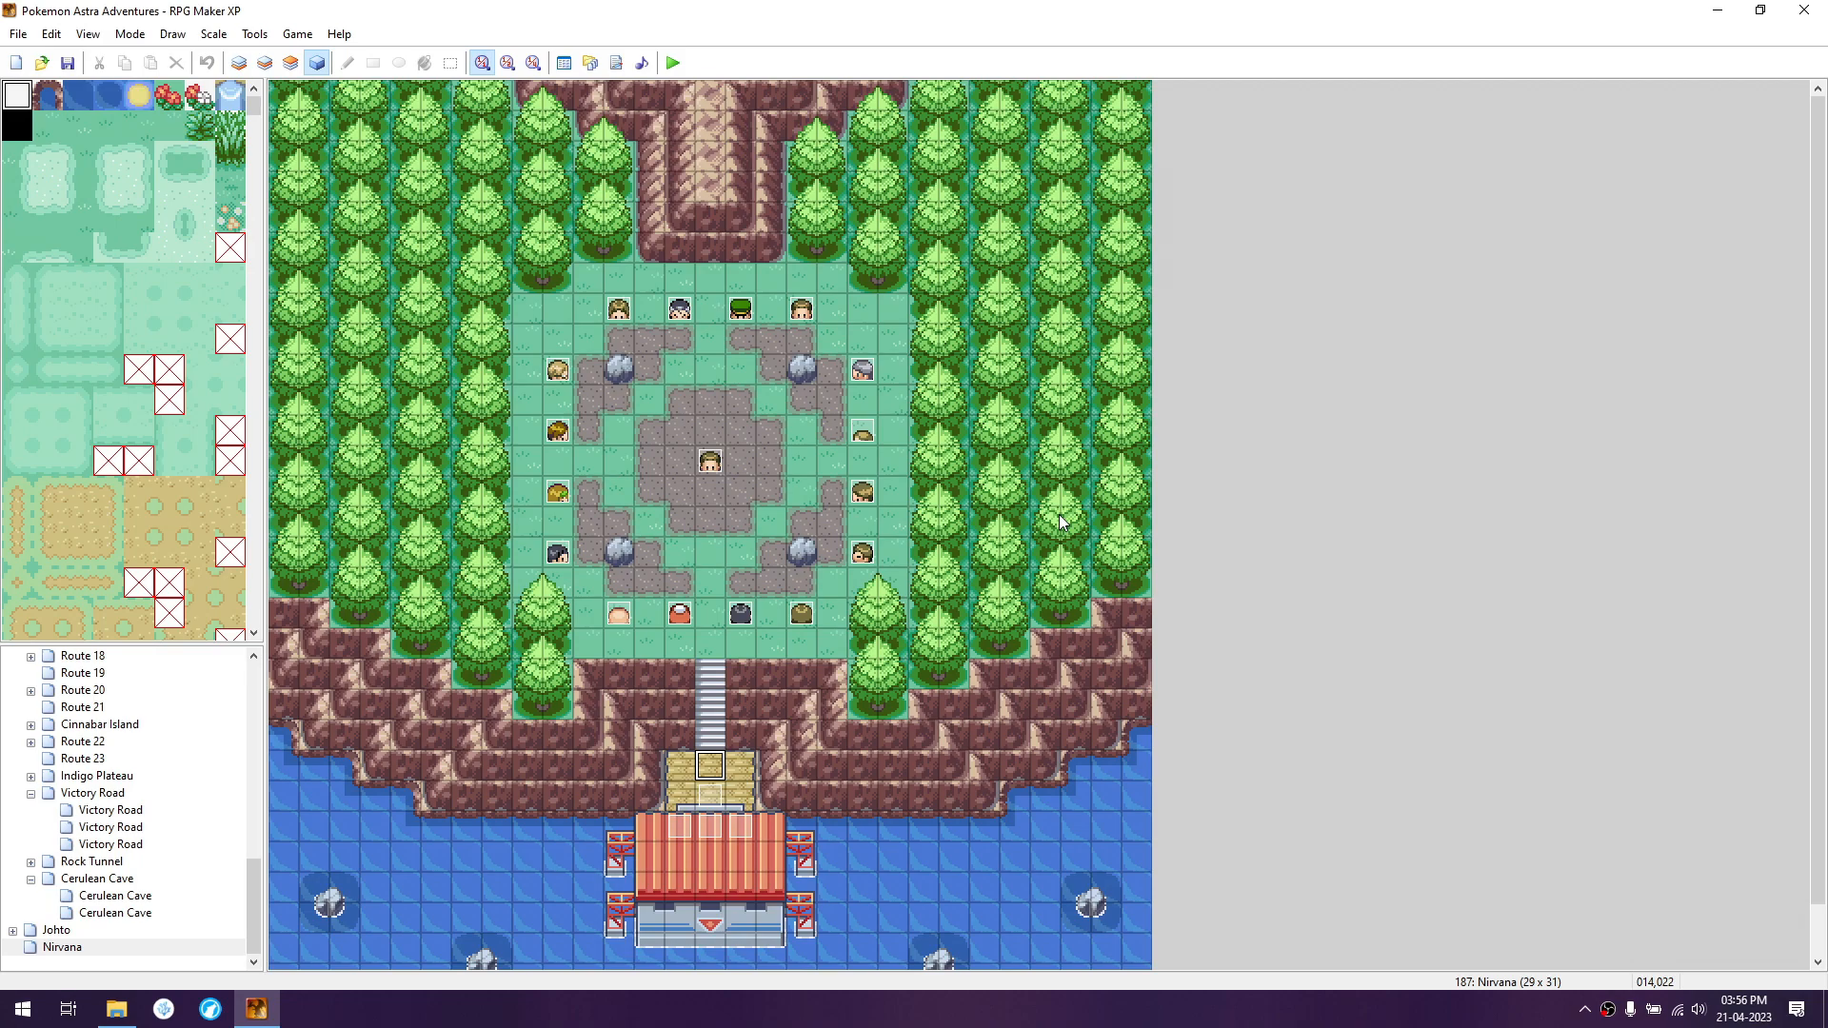
double_click(1015, 370)
click(1210, 203)
double_click(990, 285)
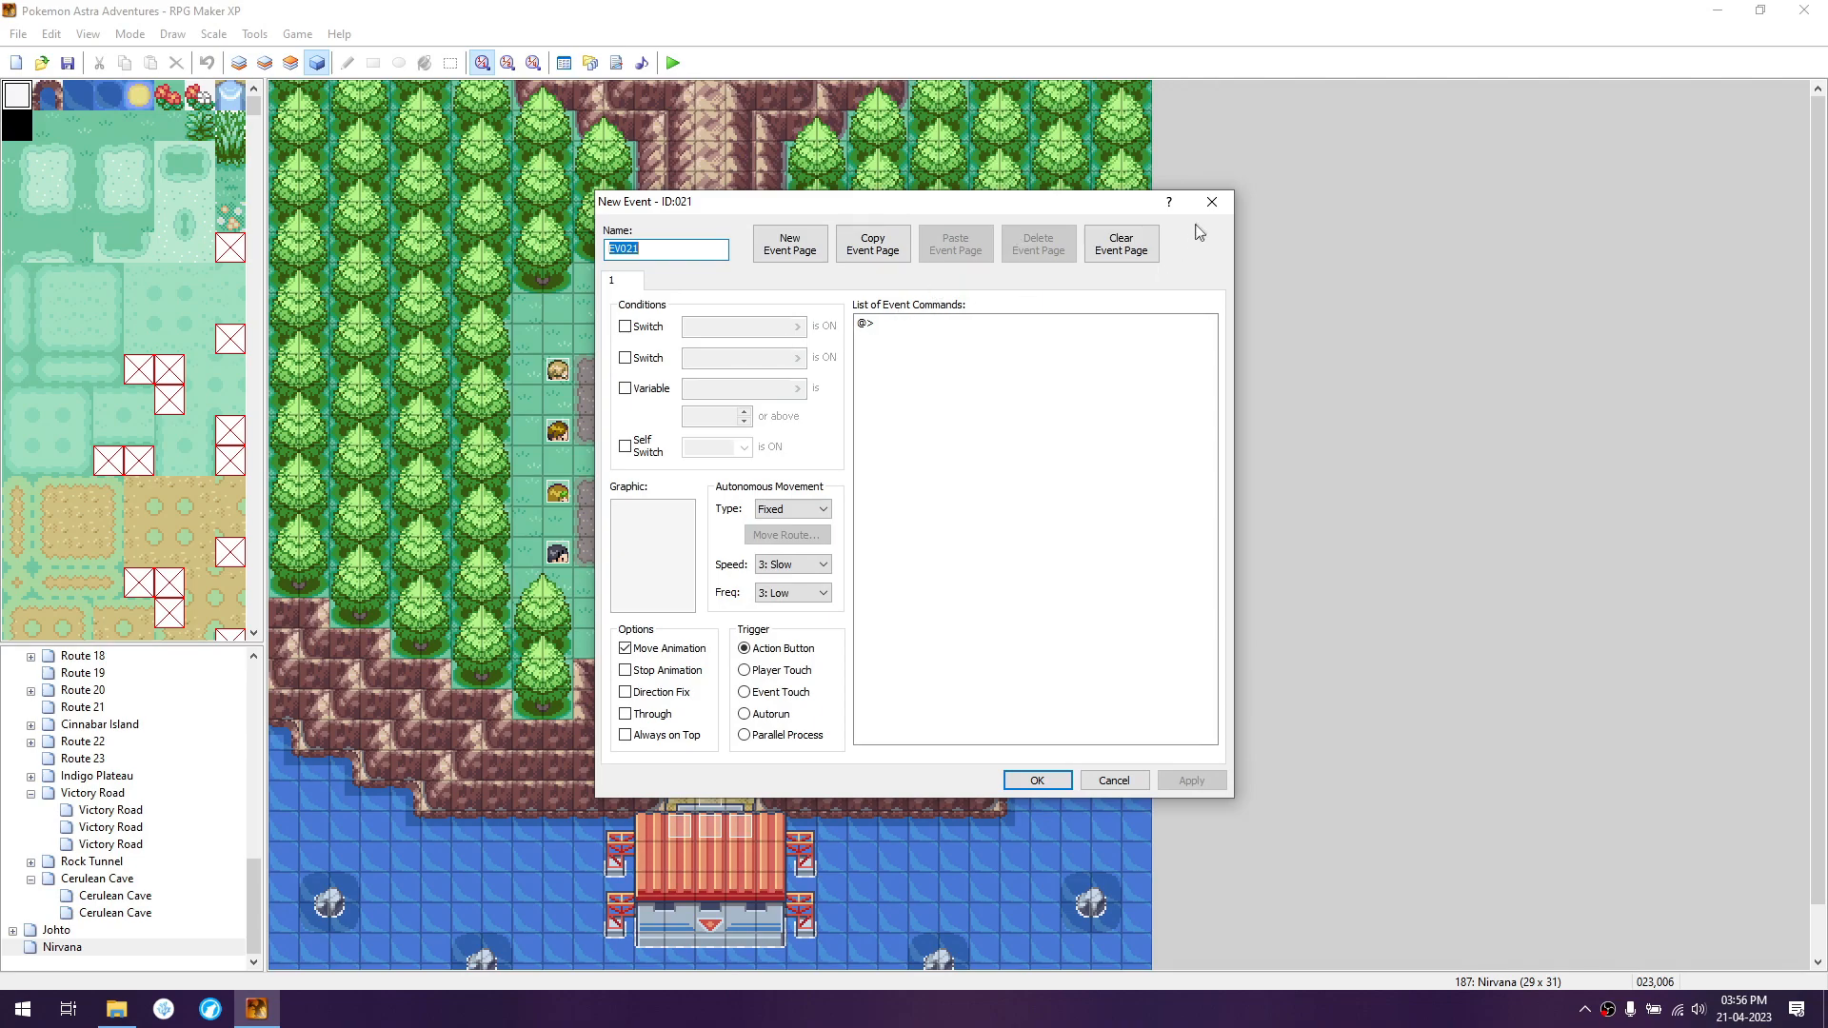
click(1210, 203)
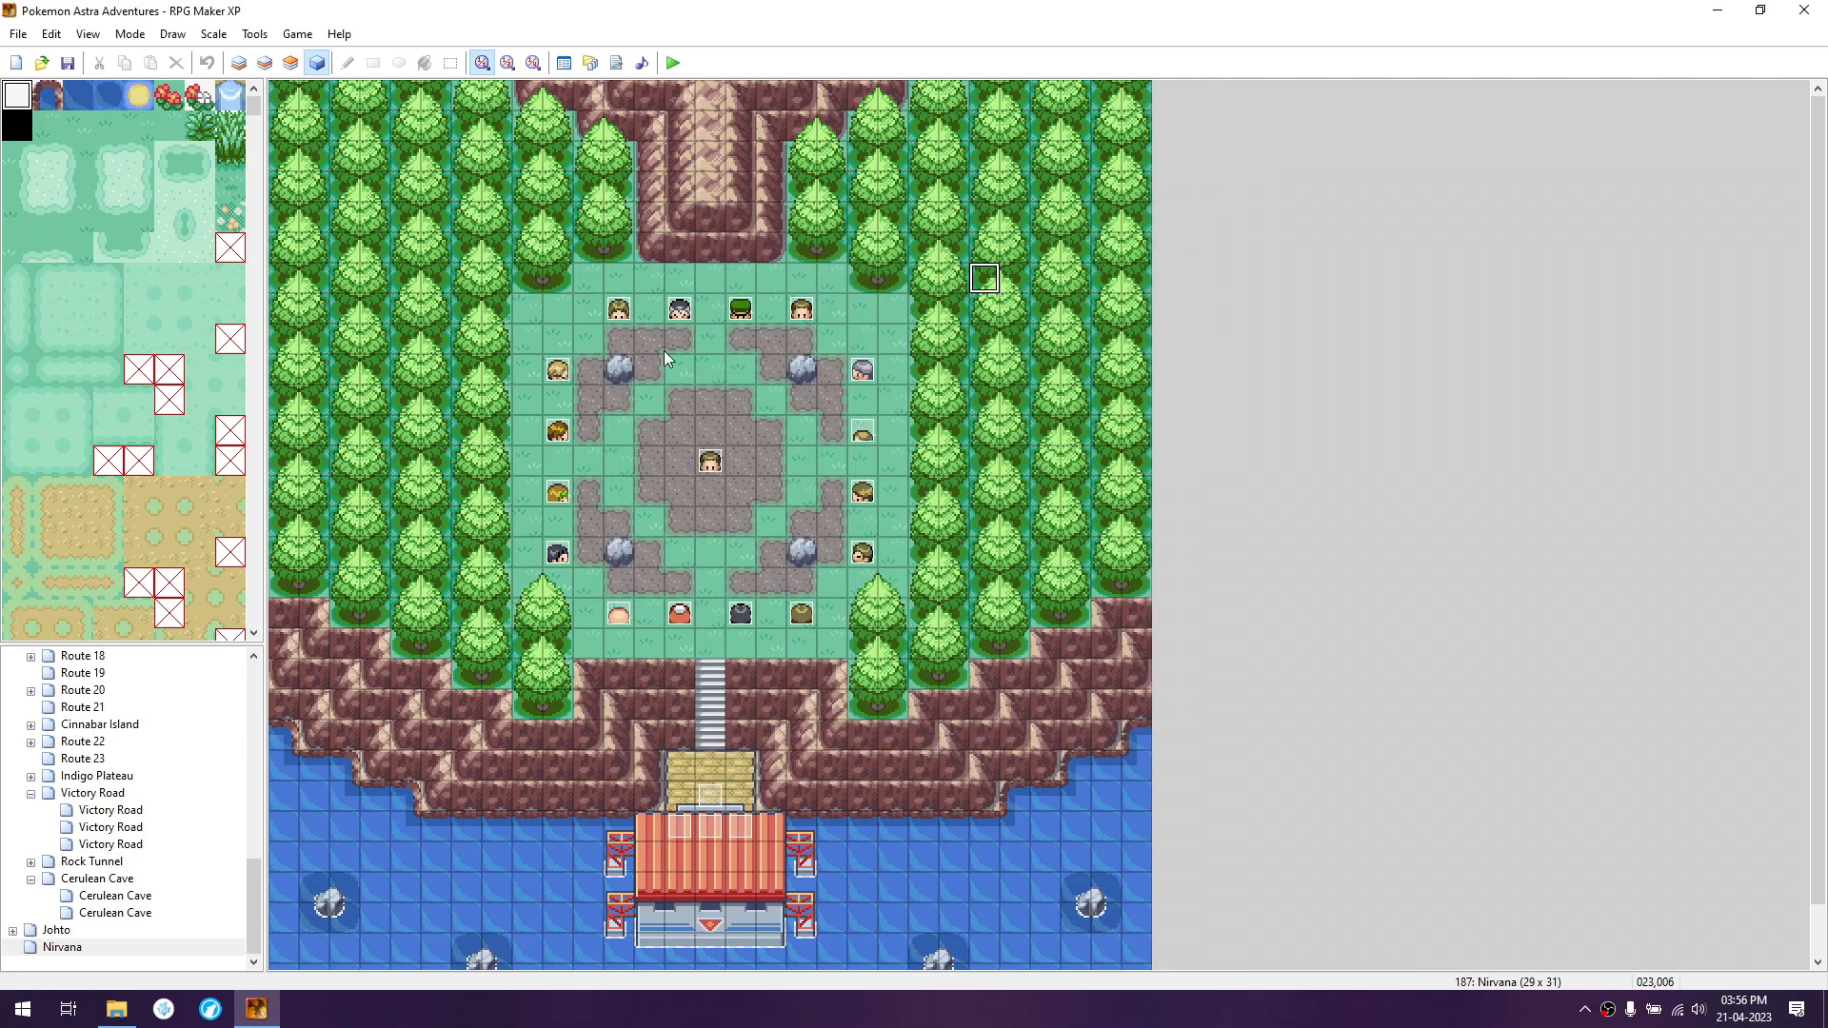
- Examine the Variable condition of a new event above the central stone area, including its variable ranges and maximum setting, and discard the event
double_click(711, 370)
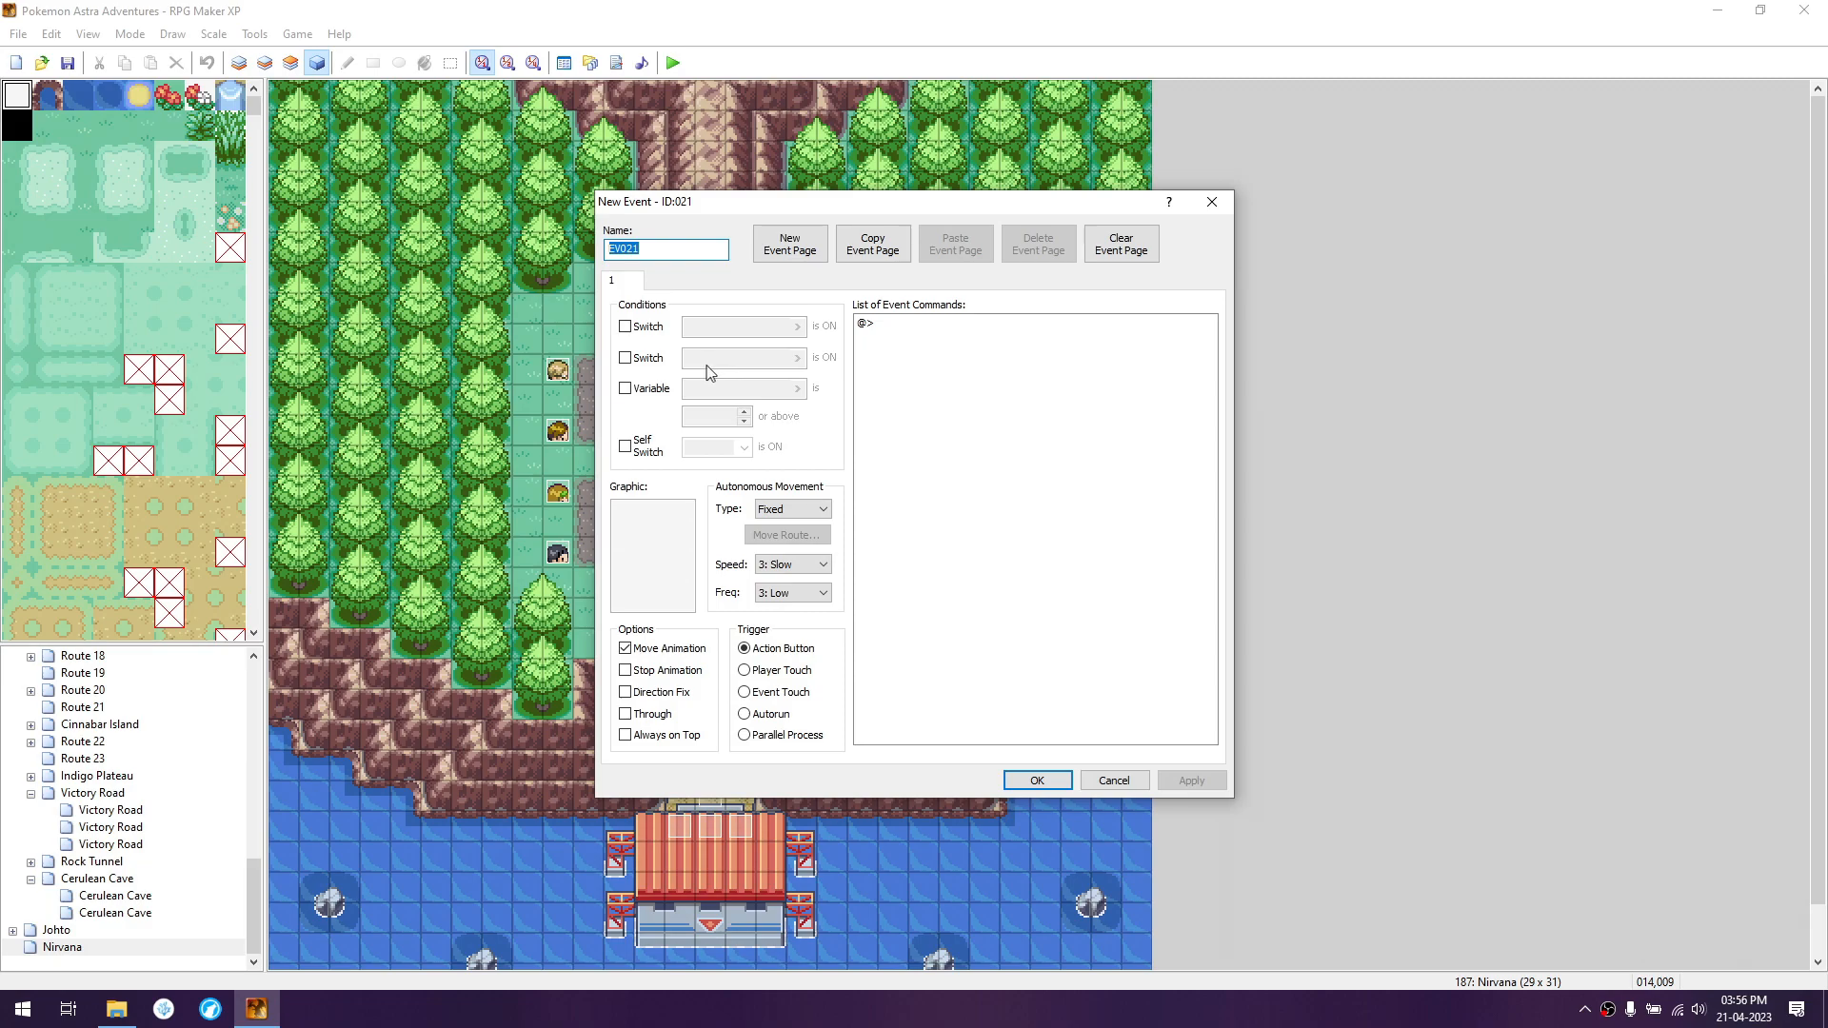
click(906, 325)
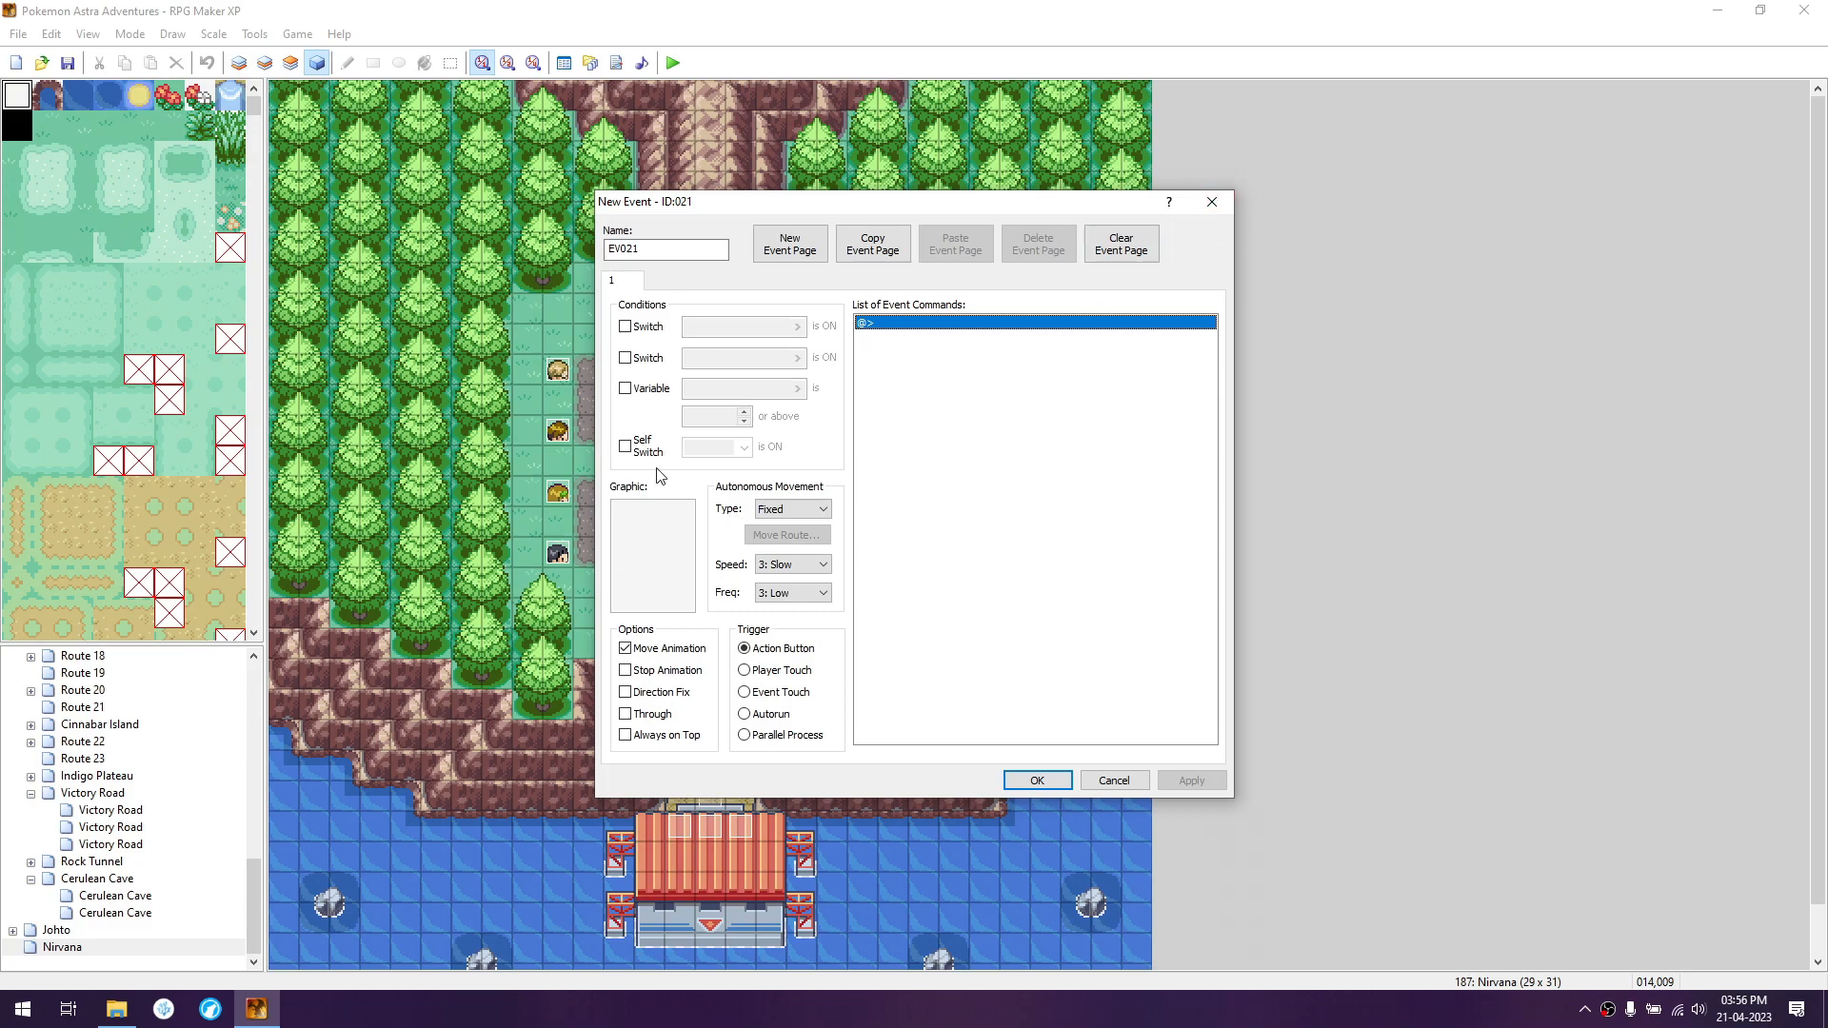
click(655, 389)
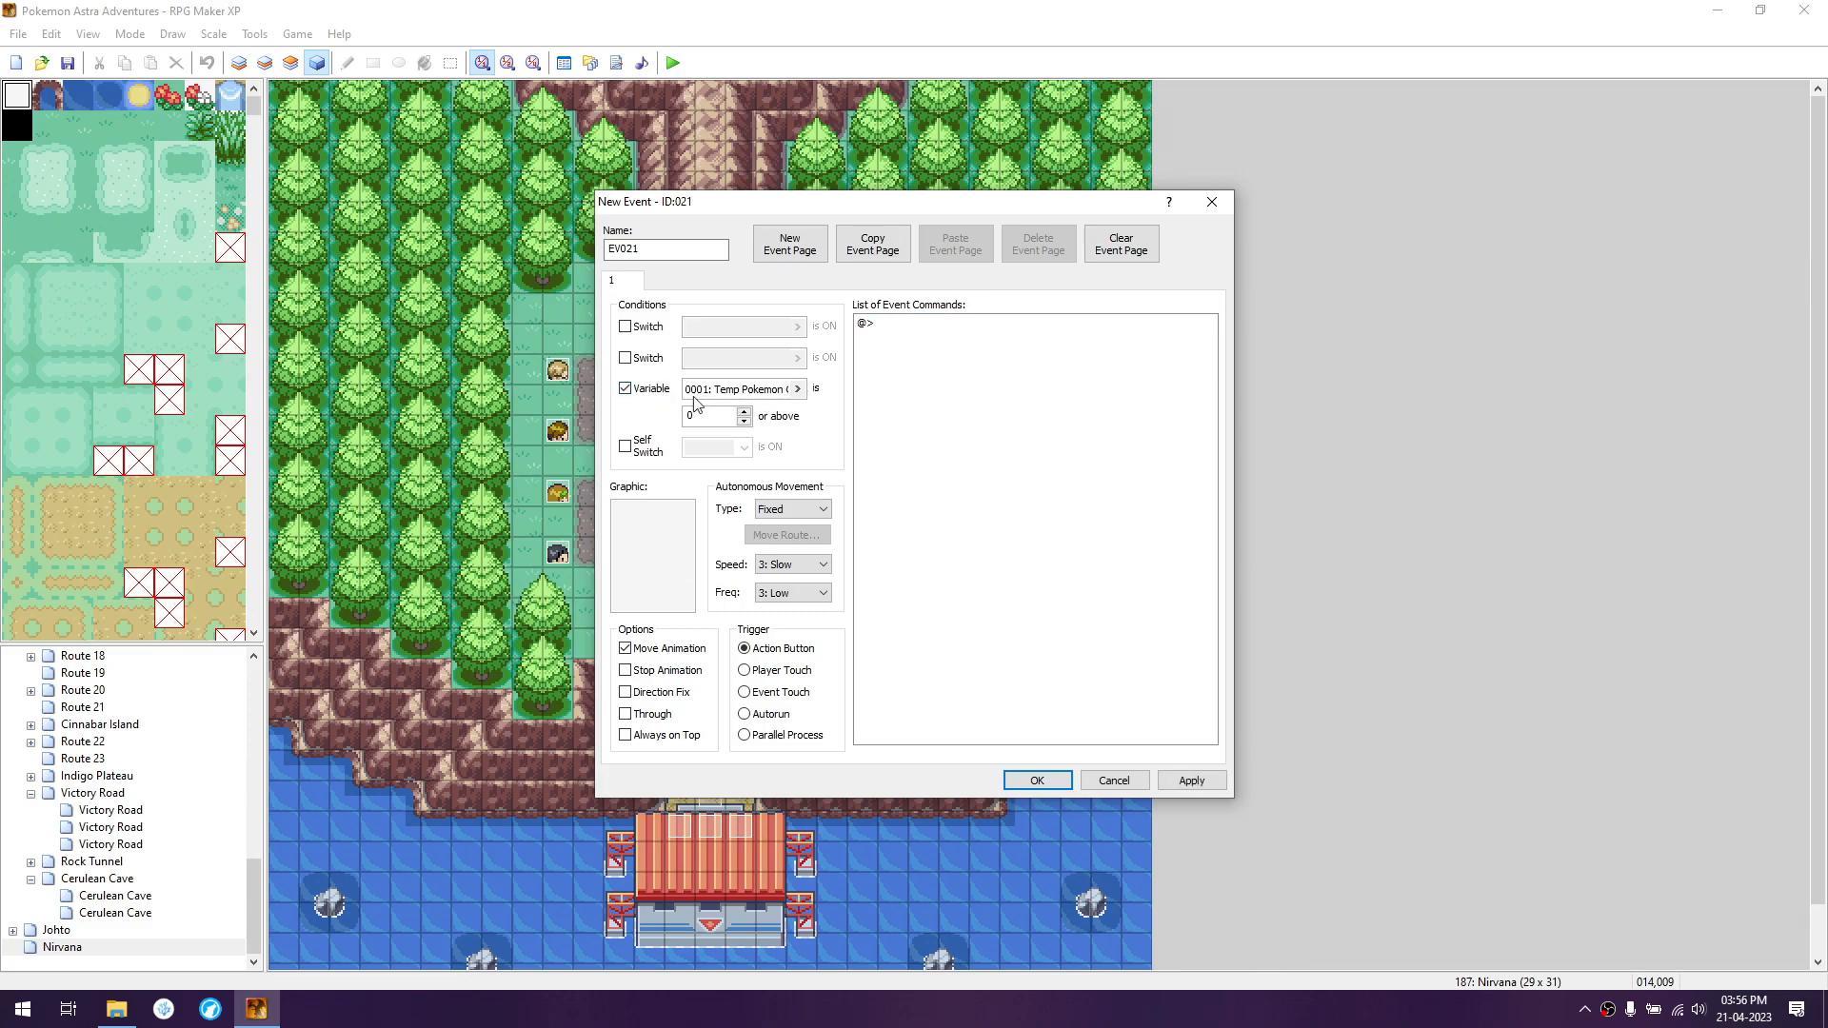
click(798, 390)
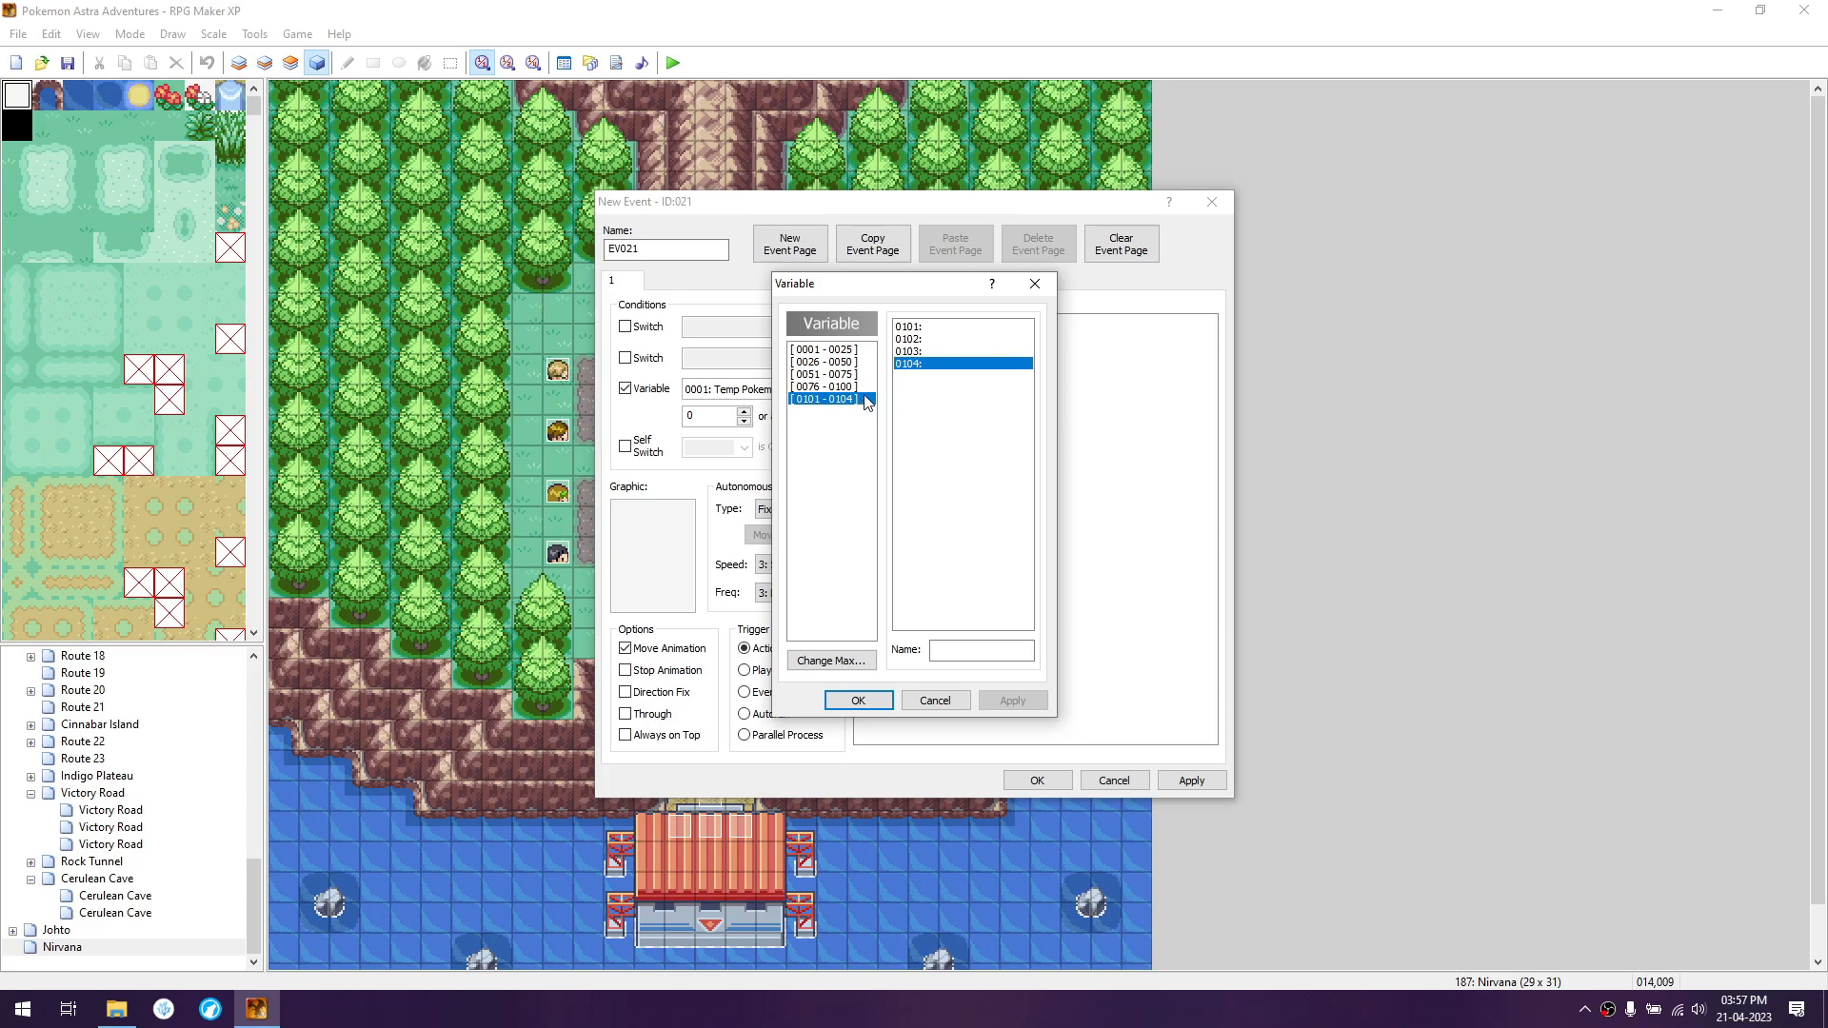
click(850, 388)
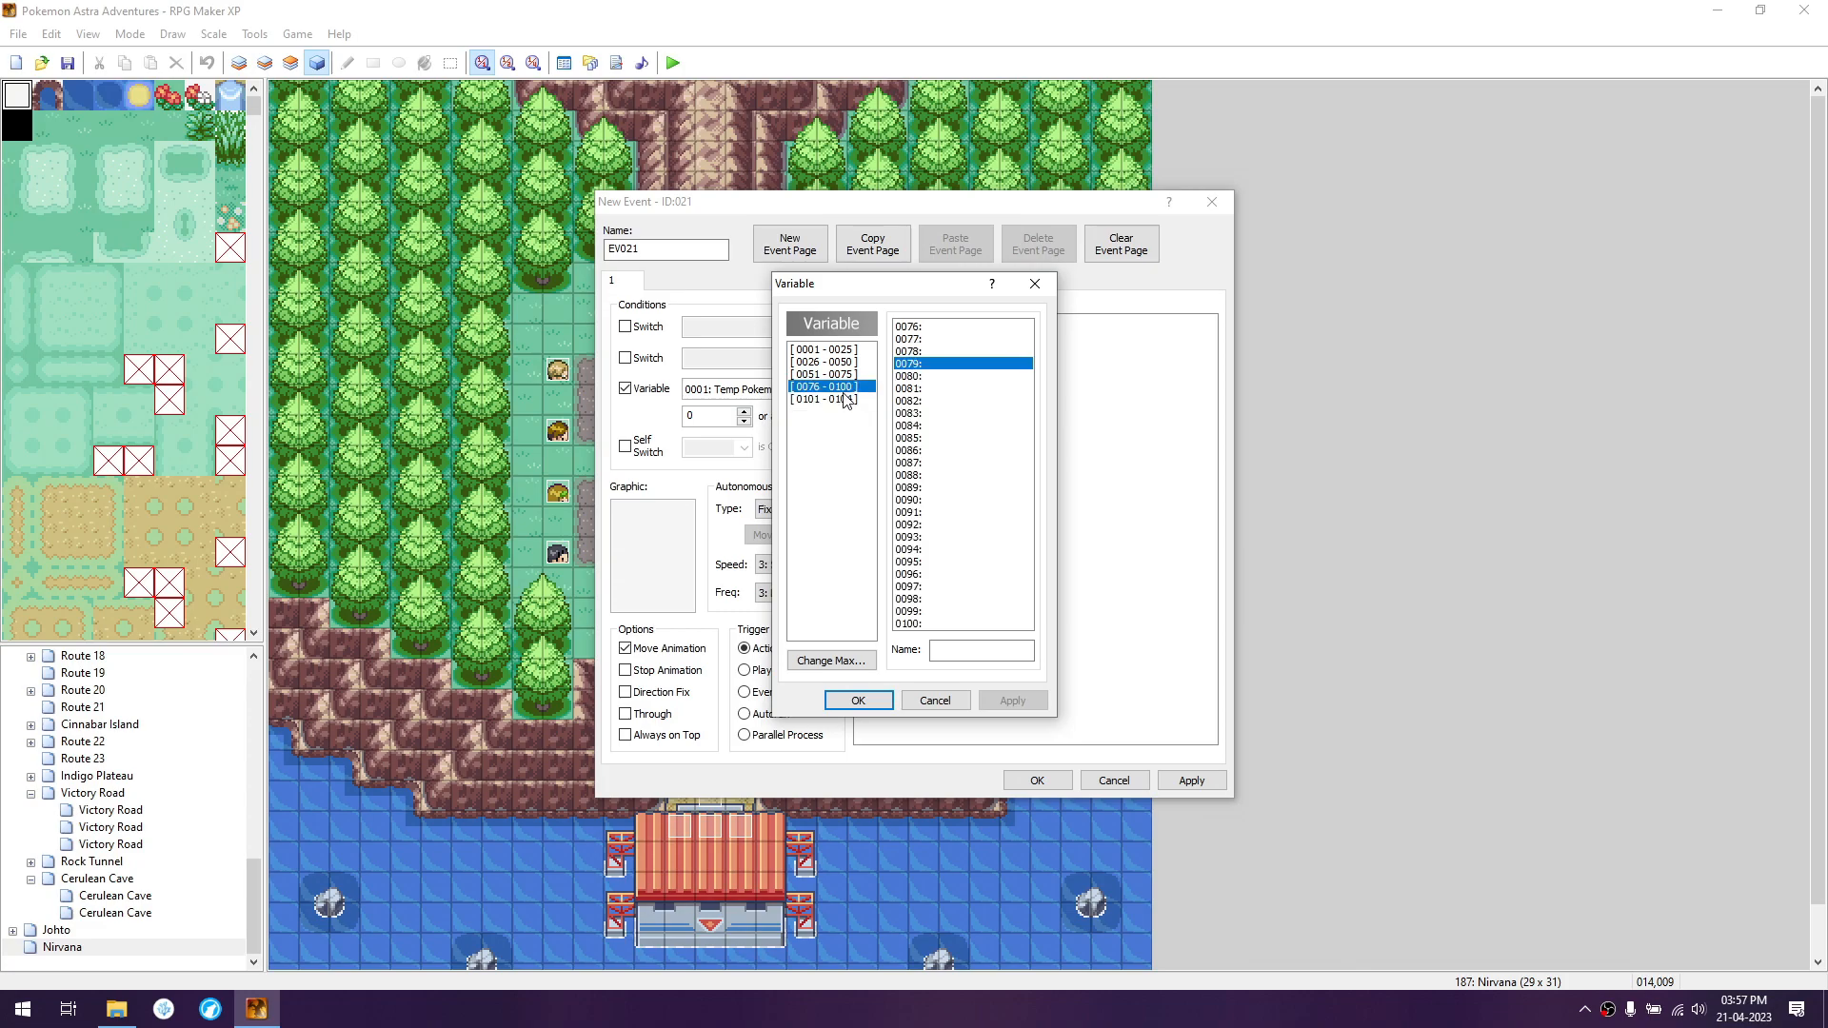
click(830, 665)
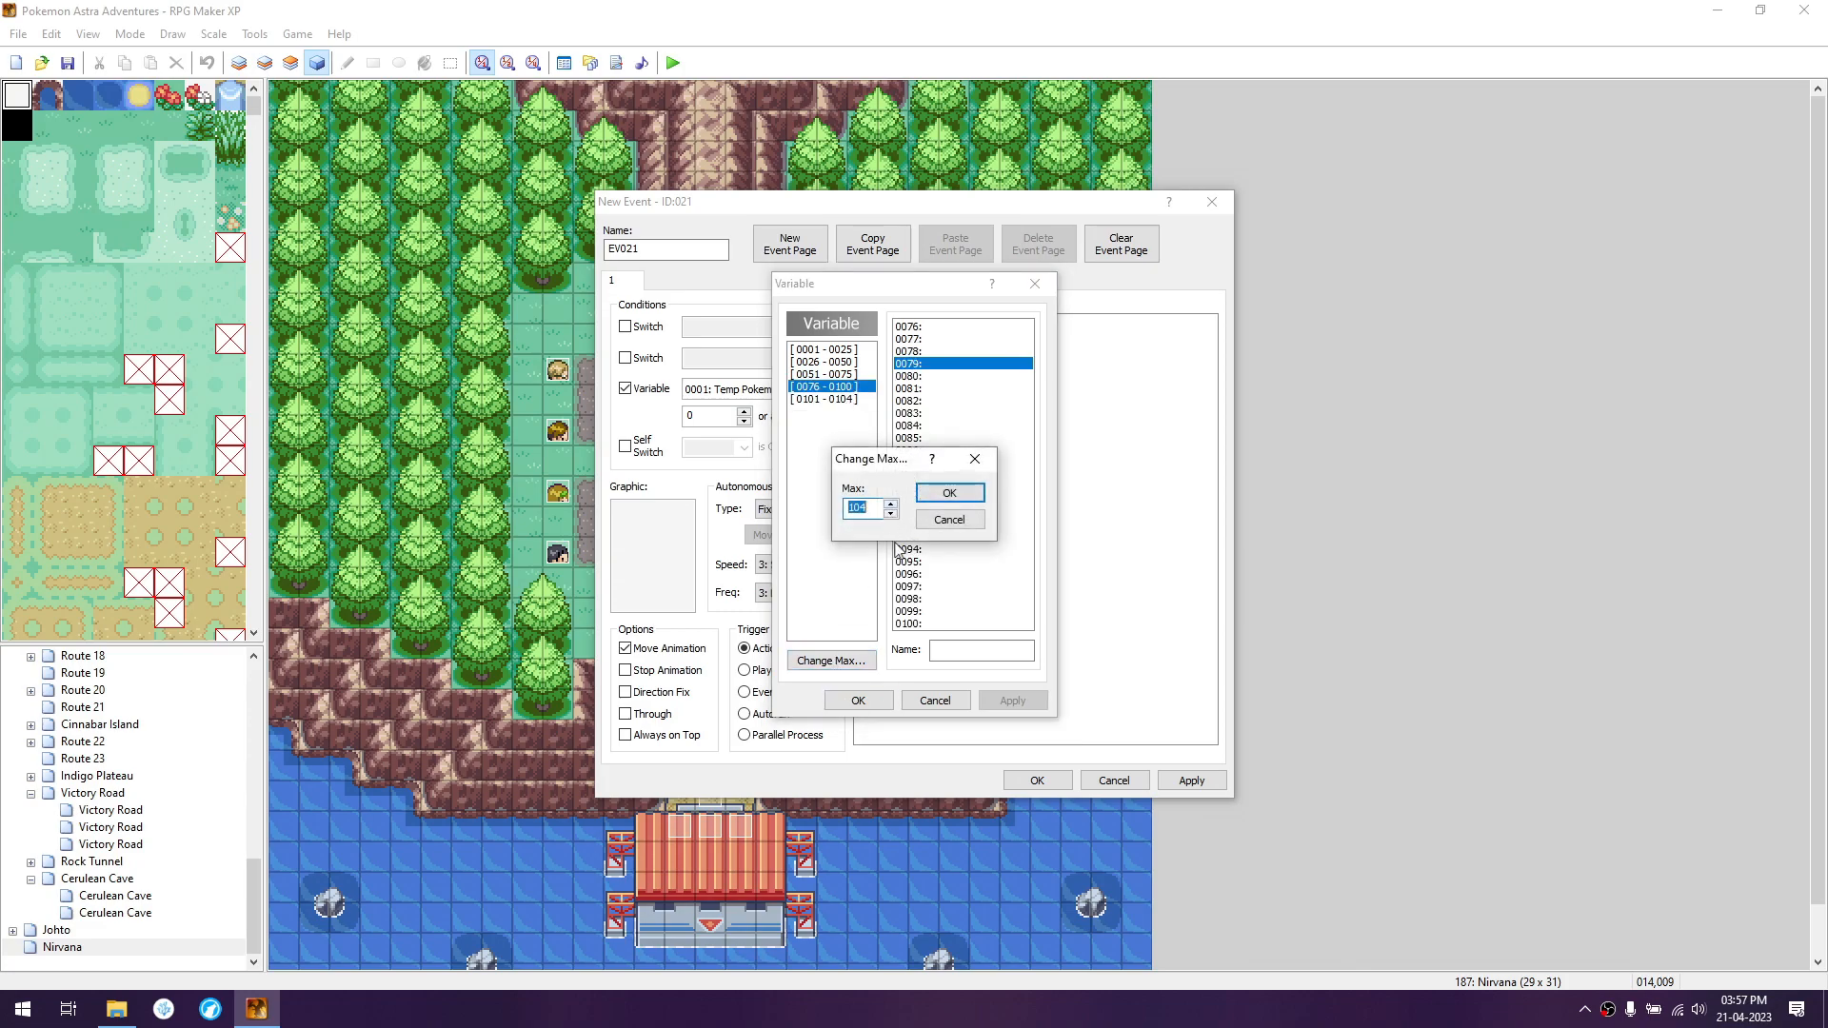
click(939, 524)
click(934, 701)
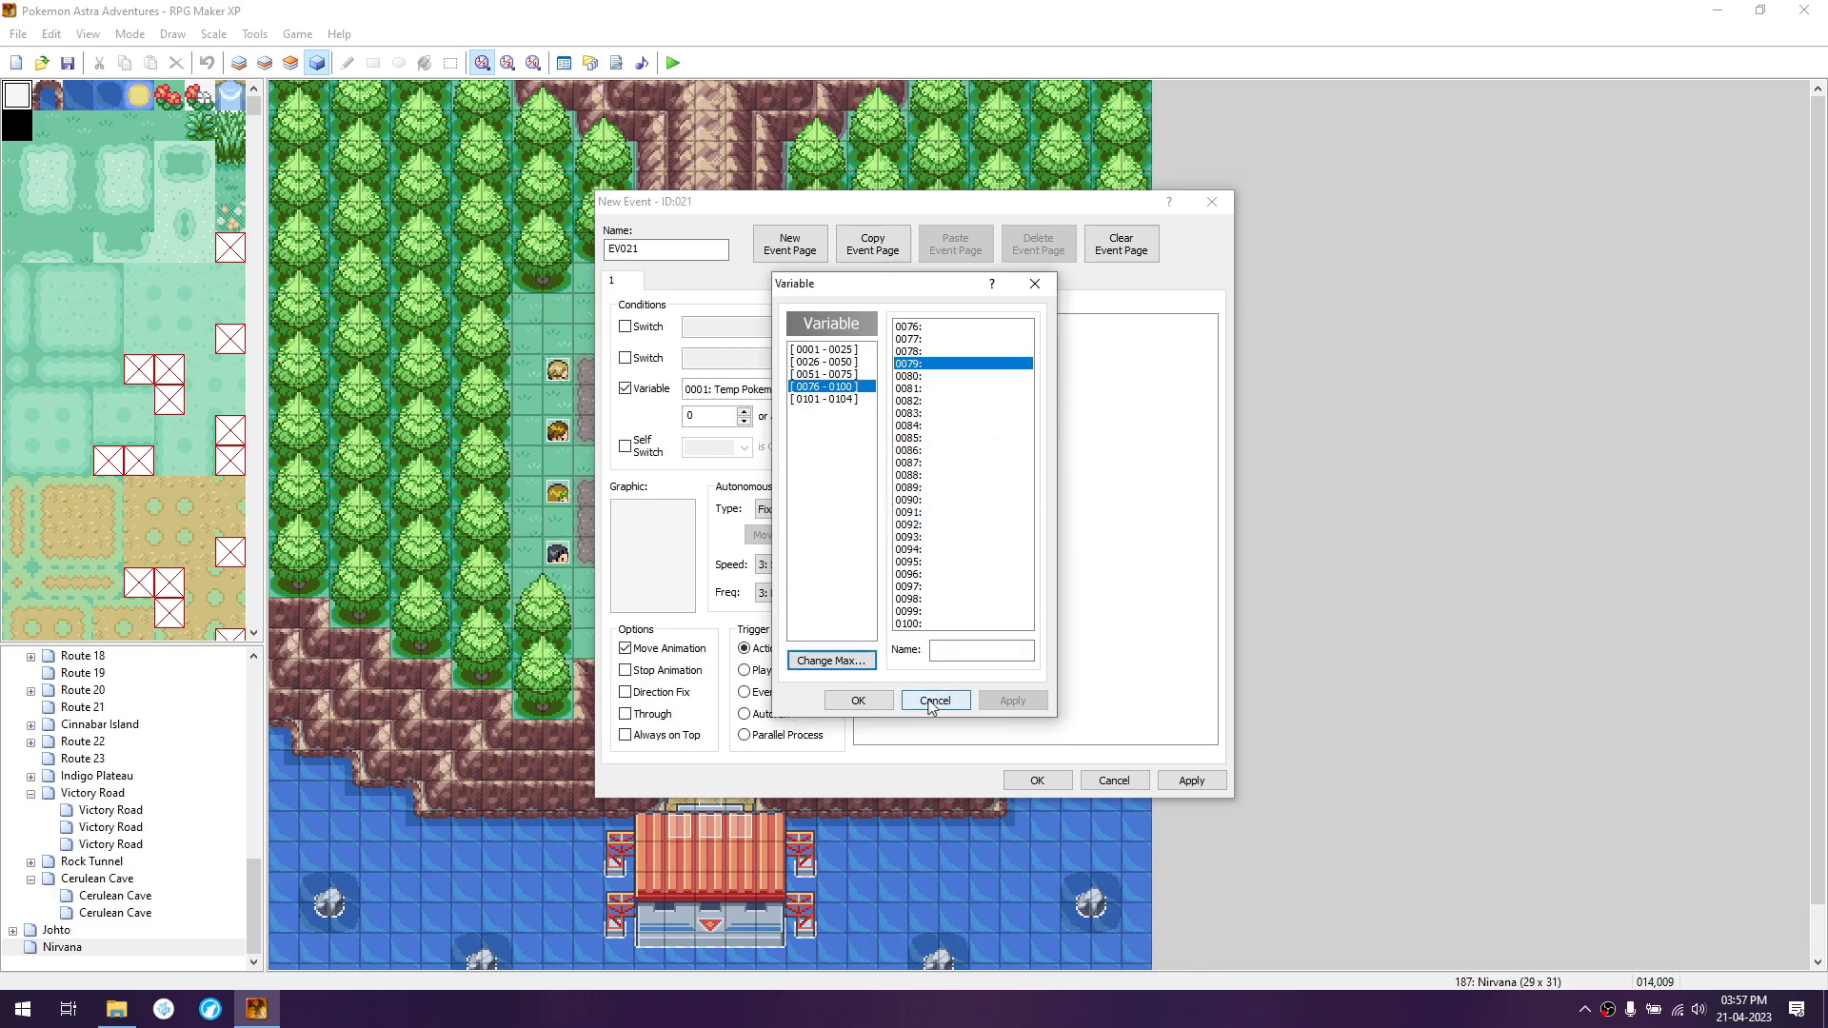
click(1114, 781)
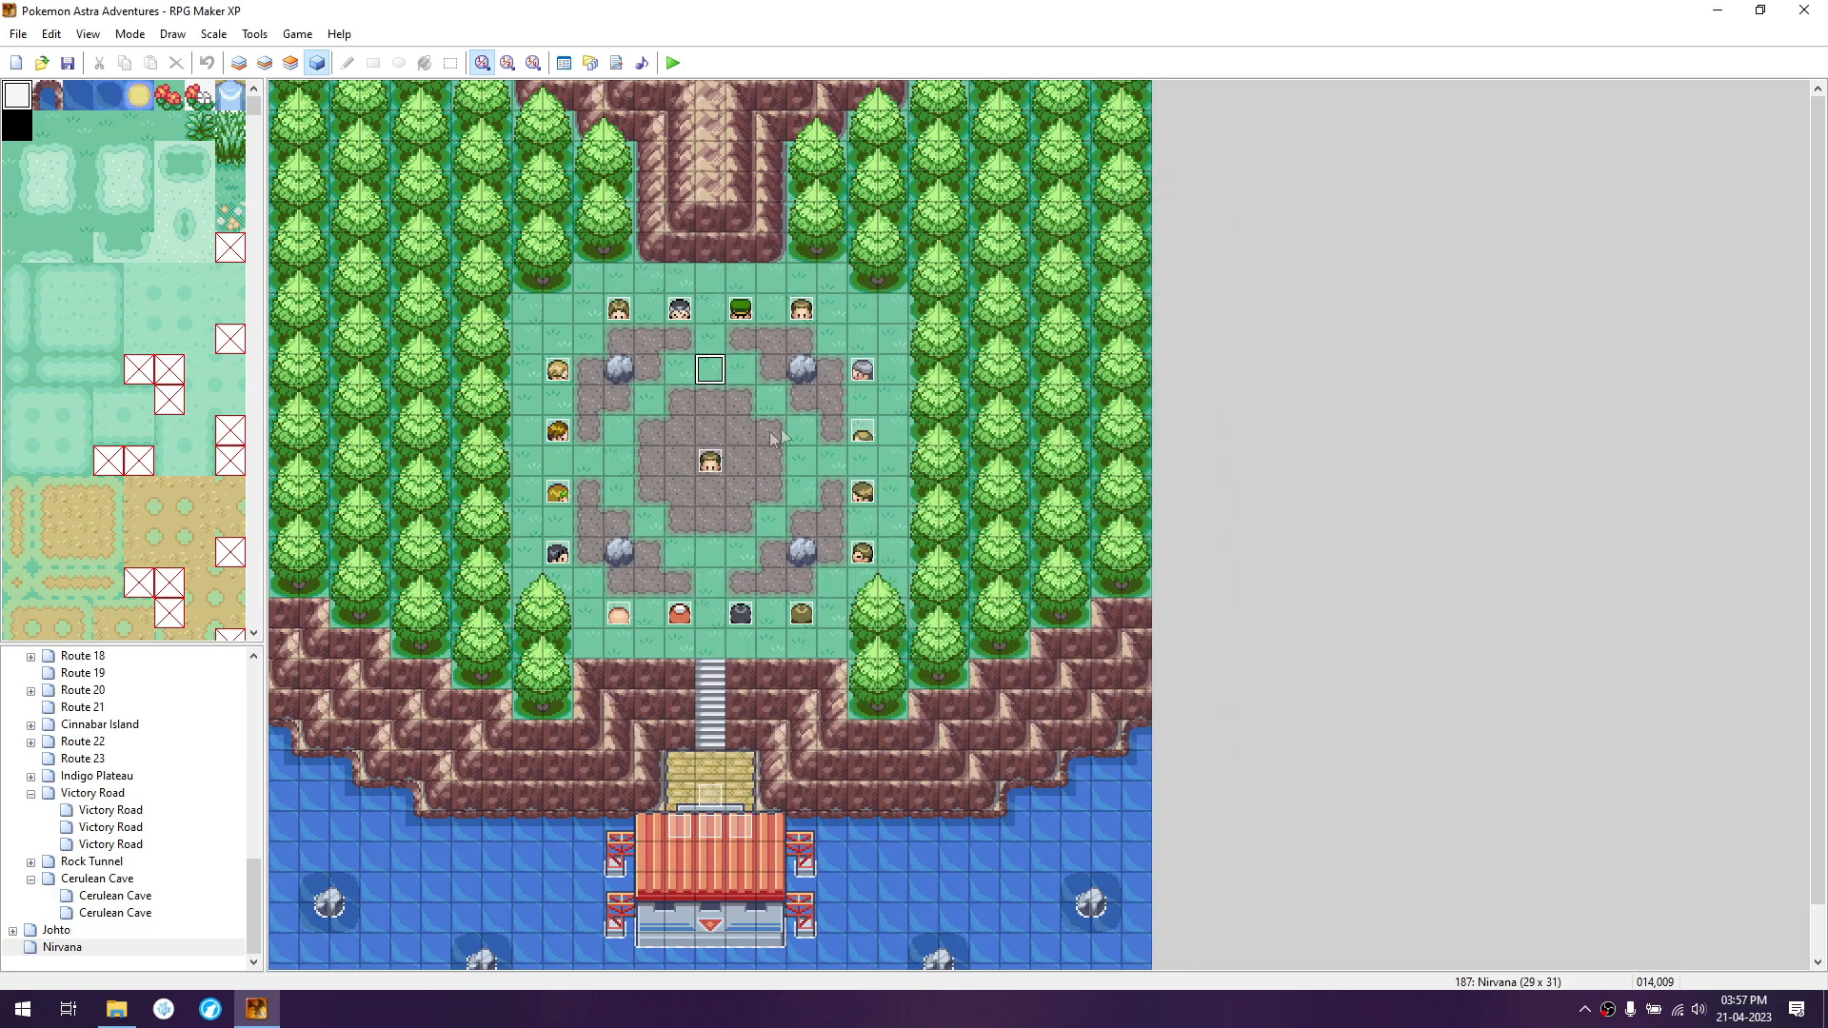